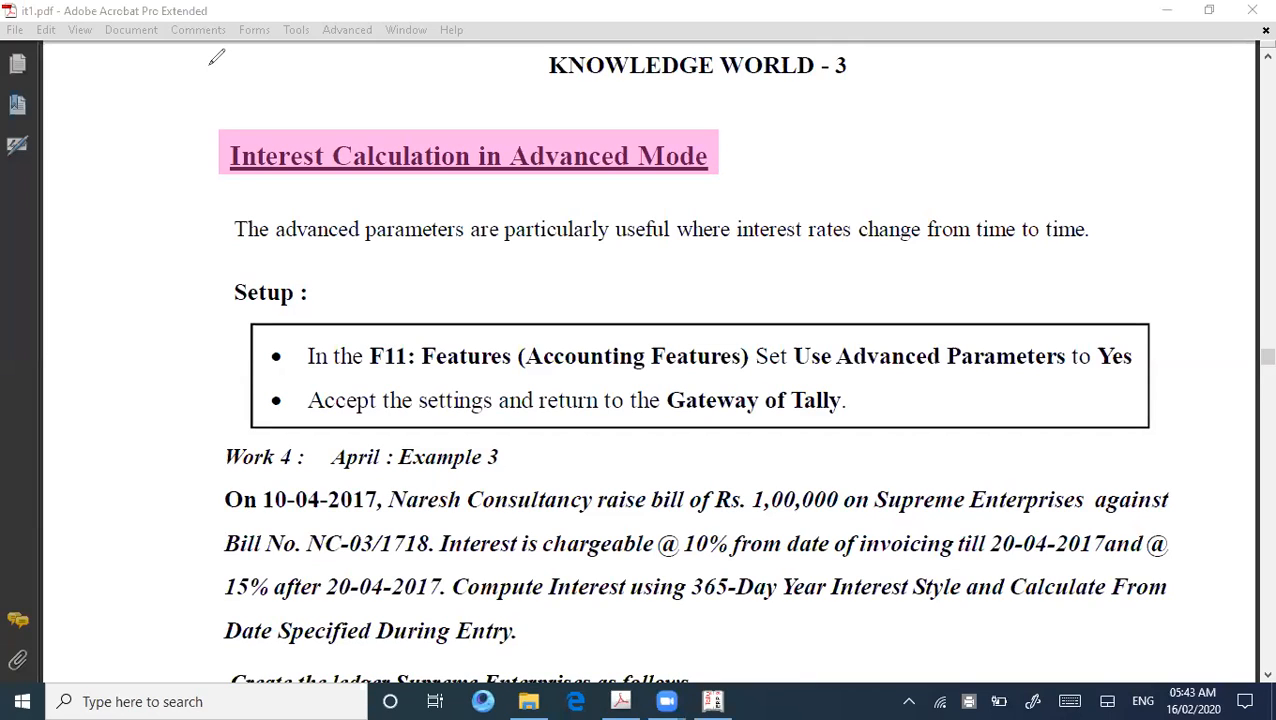
# Handwrite a "Bill" note with two branching arrows and an underlined first branch reading 2 Apr → 30 Apr → 10%
pyautogui.moveTo(834, 102)
pyautogui.mouseDown()
pyautogui.moveTo(840, 114)
pyautogui.moveTo(941, 85)
pyautogui.moveTo(932, 152)
pyautogui.mouseUp()
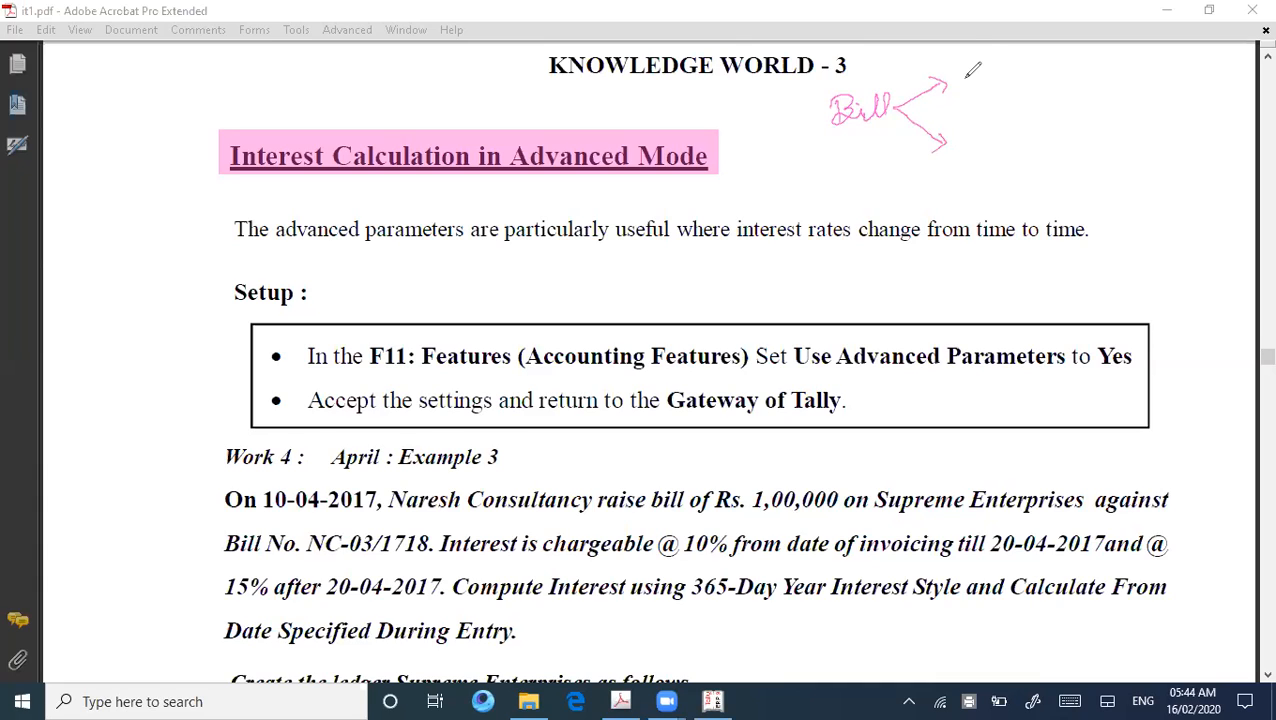
pyautogui.moveTo(958, 74)
pyautogui.mouseDown()
pyautogui.moveTo(969, 84)
pyautogui.moveTo(1042, 72)
pyautogui.mouseUp()
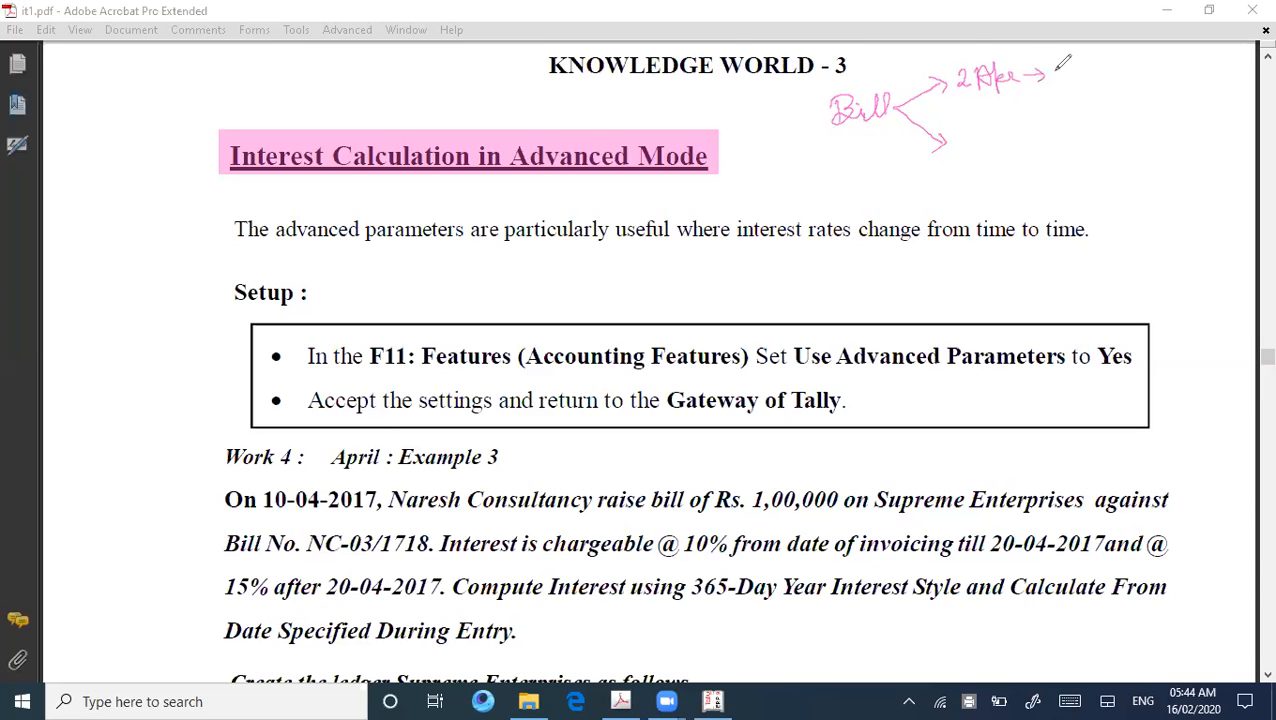
pyautogui.moveTo(1057, 70); pyautogui.dragTo(1066, 80)
pyautogui.moveTo(1082, 66)
pyautogui.mouseDown()
pyautogui.moveTo(1160, 68)
pyautogui.moveTo(1214, 52)
pyautogui.moveTo(1232, 68)
pyautogui.mouseUp()
pyautogui.moveTo(980, 92); pyautogui.dragTo(1238, 84)
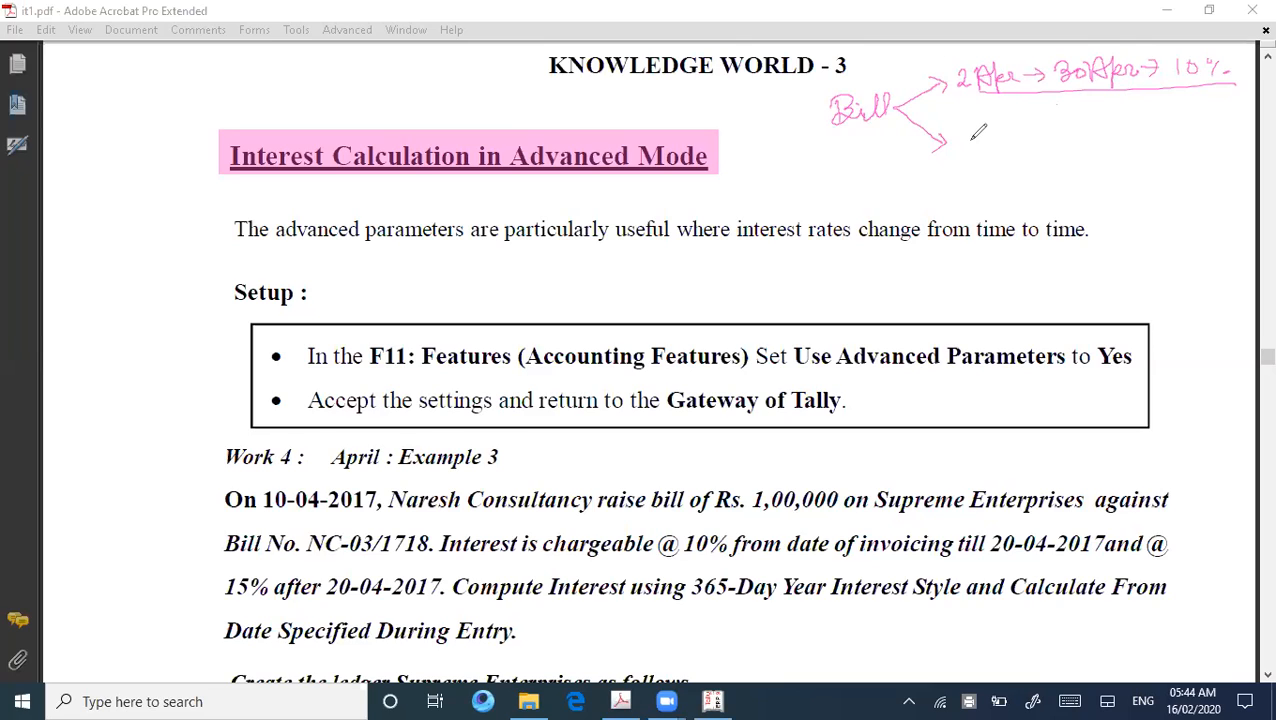
# Write the second branch as 1 May at 15%, and bracket the April period beneath it with the label 10%
pyautogui.moveTo(966, 134)
pyautogui.mouseDown()
pyautogui.moveTo(964, 153)
pyautogui.moveTo(982, 155)
pyautogui.moveTo(1066, 140)
pyautogui.mouseUp()
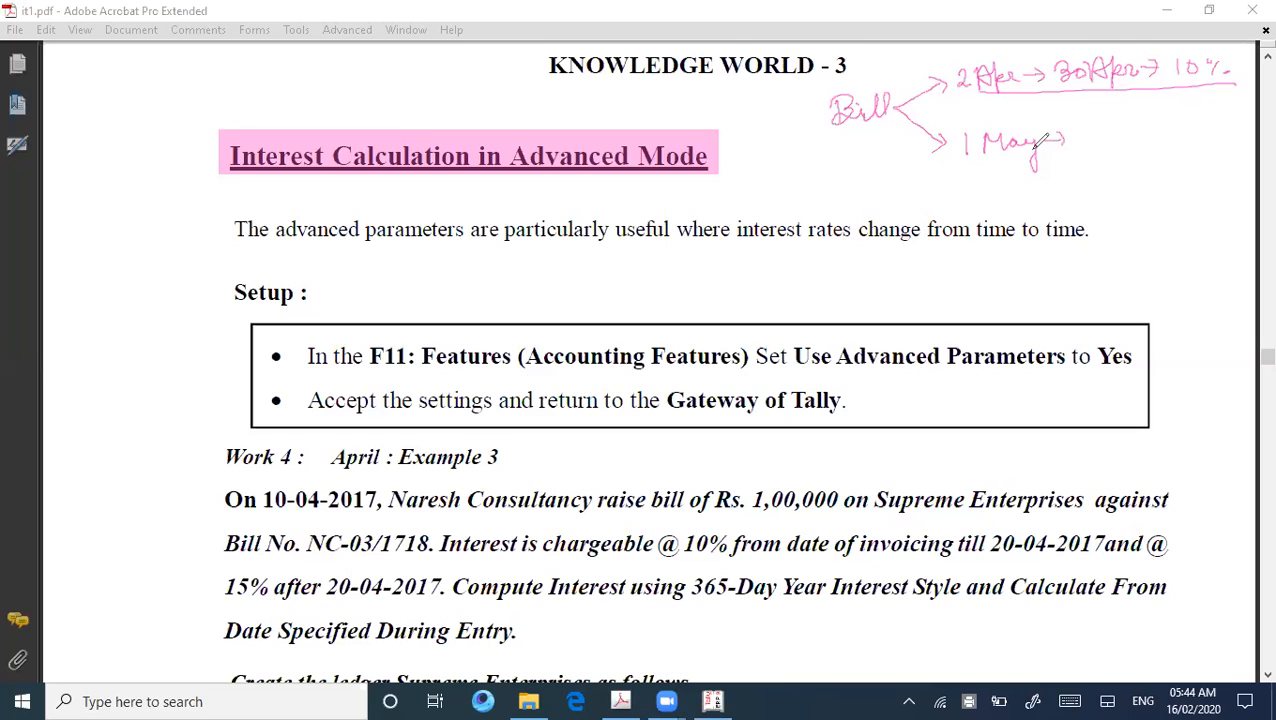
pyautogui.moveTo(1114, 140)
pyautogui.mouseDown()
pyautogui.moveTo(1176, 145)
pyautogui.moveTo(1212, 121)
pyautogui.moveTo(1231, 141)
pyautogui.mouseUp()
pyautogui.moveTo(1110, 169); pyautogui.dragTo(1228, 157)
pyautogui.moveTo(970, 102); pyautogui.dragTo(1190, 101)
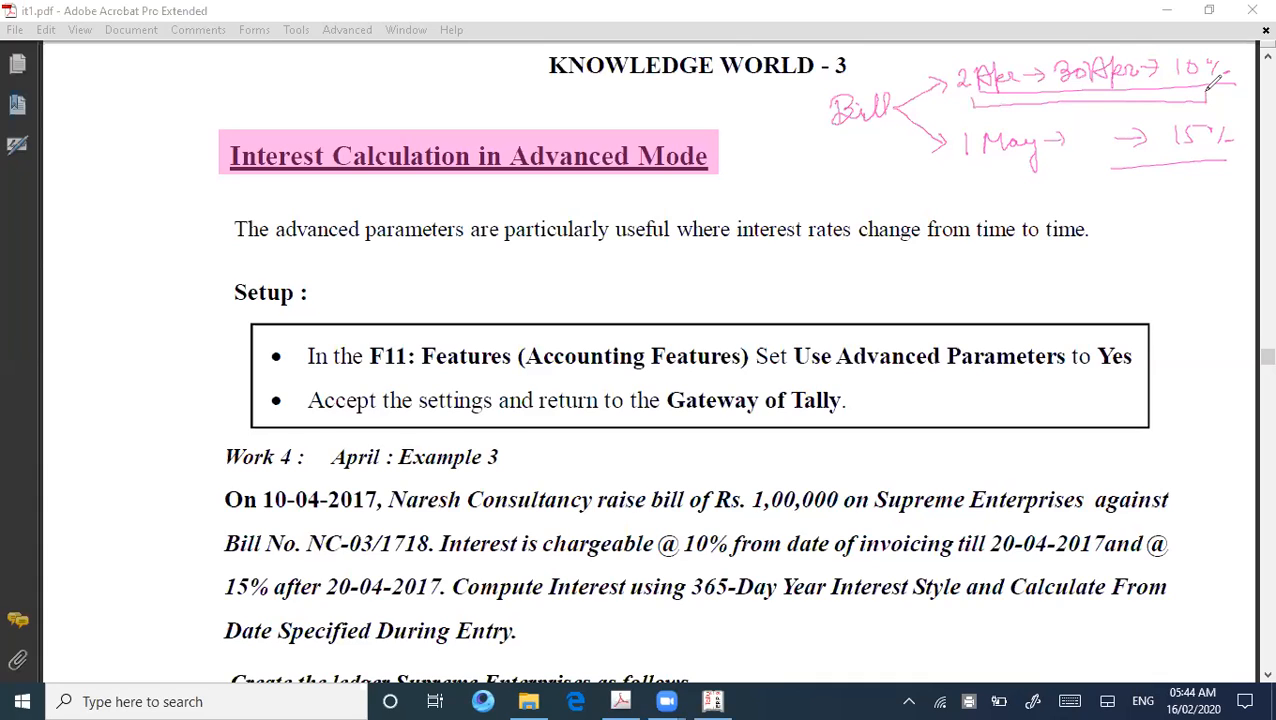
pyautogui.moveTo(1227, 93); pyautogui.dragTo(1227, 104)
pyautogui.moveTo(1237, 95); pyautogui.dragTo(1245, 101)
# Add an underlined 15 May entry with an arrow under the 1 May branch and mark its rate as 15%
pyautogui.moveTo(1040, 192)
pyautogui.mouseDown()
pyautogui.moveTo(1040, 206)
pyautogui.moveTo(1110, 240)
pyautogui.moveTo(1126, 214)
pyautogui.mouseUp()
pyautogui.moveTo(974, 191)
pyautogui.mouseDown()
pyautogui.moveTo(974, 207)
pyautogui.moveTo(1030, 205)
pyautogui.mouseUp()
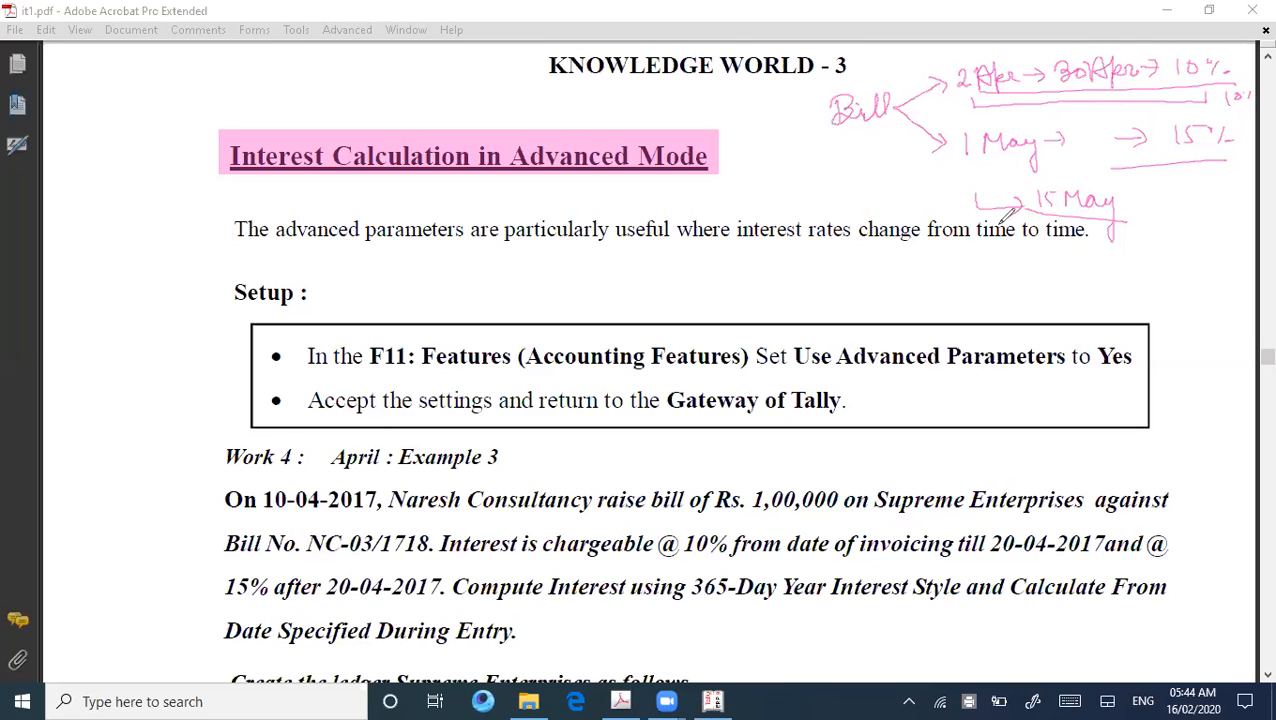
pyautogui.moveTo(1174, 186)
pyautogui.mouseDown()
pyautogui.moveTo(1172, 204)
pyautogui.moveTo(1212, 204)
pyautogui.moveTo(1214, 191)
pyautogui.mouseUp()
pyautogui.moveTo(1224, 199); pyautogui.dragTo(1226, 202)
pyautogui.moveTo(1146, 214); pyautogui.dragTo(1236, 211)
pyautogui.moveTo(1156, 226); pyautogui.dragTo(1236, 224)
# Draw an arrow from the underlined Bill to the 15 May entry and write rate lines for 1–30 June at 20% and 1–30 July
pyautogui.moveTo(832, 126); pyautogui.dragTo(1202, 100)
pyautogui.moveTo(898, 128)
pyautogui.mouseDown()
pyautogui.moveTo(930, 186)
pyautogui.moveTo(954, 184)
pyautogui.mouseUp()
pyautogui.moveTo(930, 176); pyautogui.dragTo(930, 198)
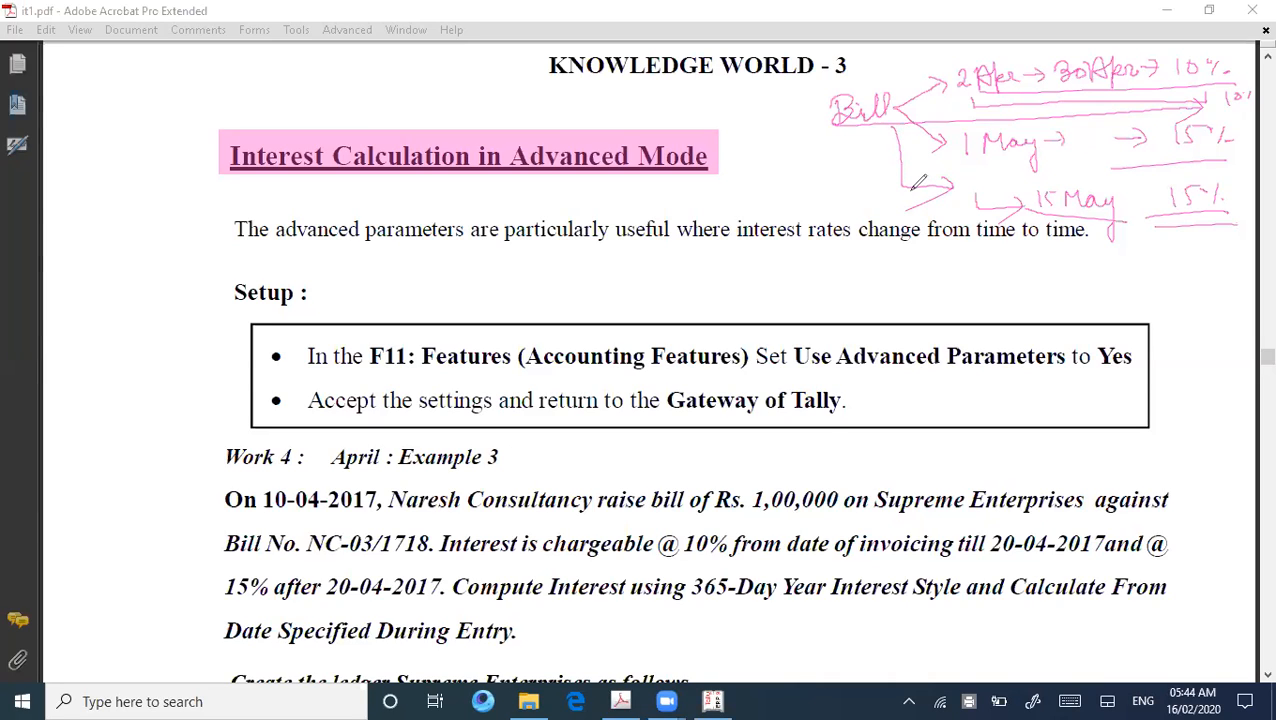
pyautogui.moveTo(975, 258)
pyautogui.mouseDown()
pyautogui.moveTo(973, 273)
pyautogui.moveTo(1230, 272)
pyautogui.mouseUp()
pyautogui.moveTo(986, 292)
pyautogui.mouseDown()
pyautogui.moveTo(1005, 300)
pyautogui.moveTo(995, 305)
pyautogui.moveTo(1068, 310)
pyautogui.moveTo(1096, 298)
pyautogui.moveTo(1150, 325)
pyautogui.moveTo(1240, 314)
pyautogui.mouseUp()
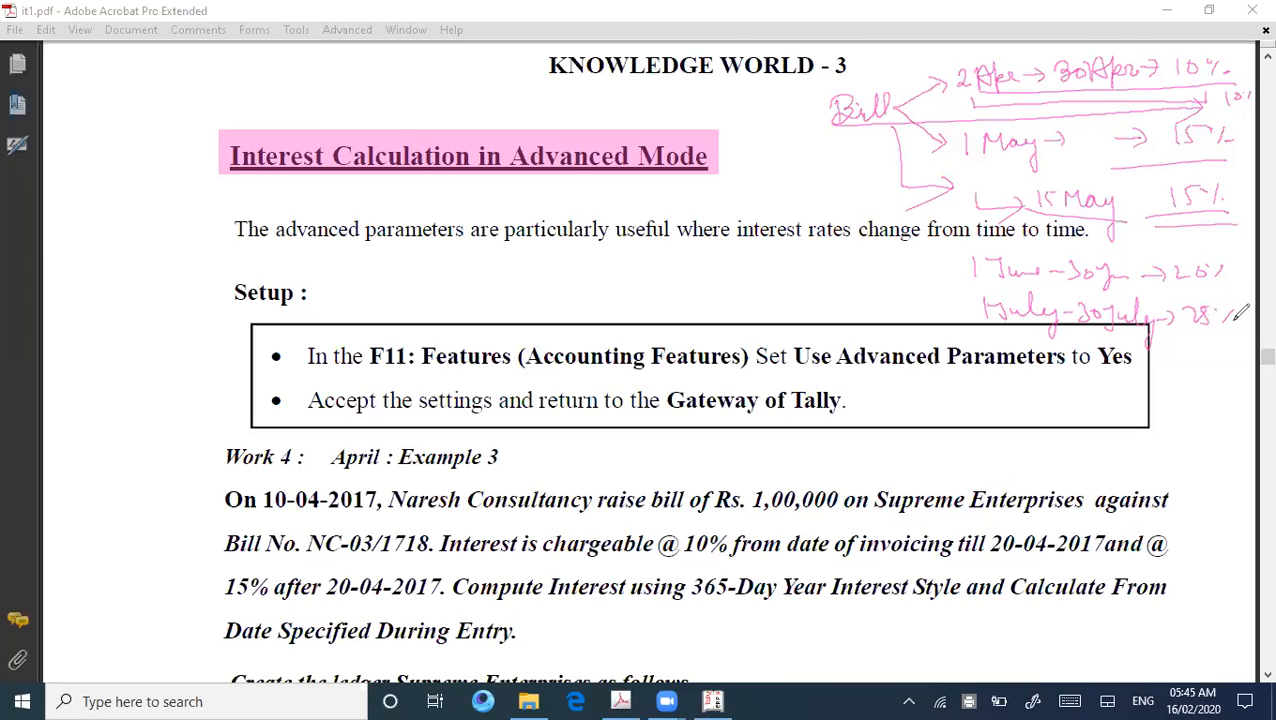
# Draw arrows linking the periods to their rates 10%, 15%, 20 and 25%, noting 25 July beside the last one
pyautogui.moveTo(802, 83); pyautogui.dragTo(921, 68)
pyautogui.moveTo(753, 80)
pyautogui.mouseDown()
pyautogui.moveTo(756, 93)
pyautogui.moveTo(789, 76)
pyautogui.mouseUp()
pyautogui.moveTo(862, 155)
pyautogui.mouseDown()
pyautogui.moveTo(755, 157)
pyautogui.moveTo(780, 148)
pyautogui.moveTo(773, 158)
pyautogui.mouseUp()
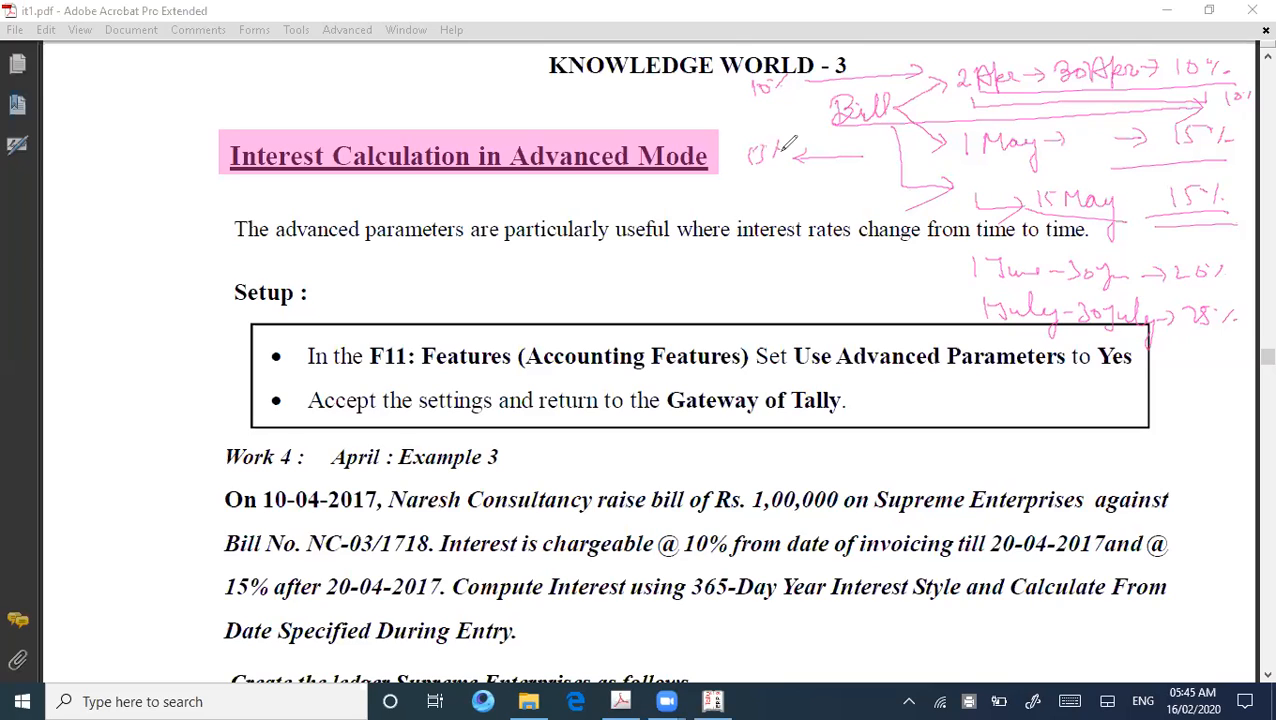
pyautogui.moveTo(905, 268); pyautogui.dragTo(829, 272)
pyautogui.moveTo(742, 264)
pyautogui.mouseDown()
pyautogui.moveTo(770, 277)
pyautogui.moveTo(782, 263)
pyautogui.mouseUp()
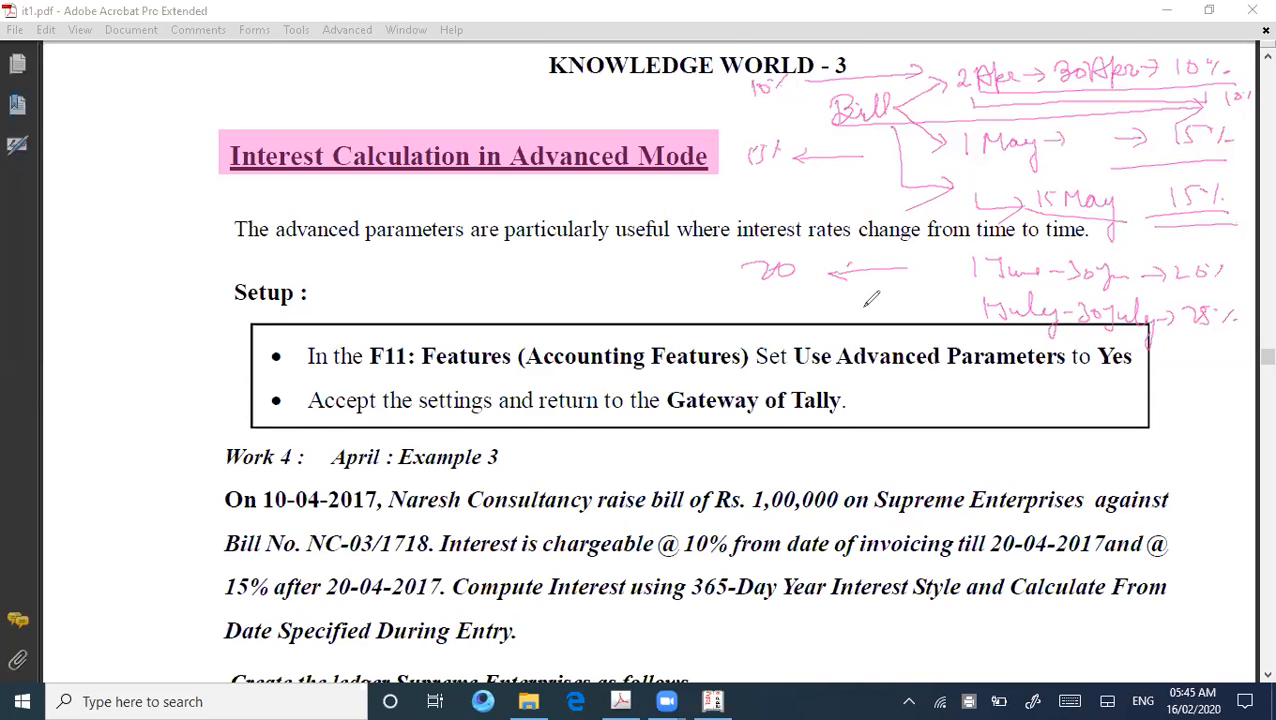
pyautogui.moveTo(857, 306); pyautogui.dragTo(872, 320)
pyautogui.moveTo(887, 305)
pyautogui.mouseDown()
pyautogui.moveTo(876, 320)
pyautogui.moveTo(894, 322)
pyautogui.moveTo(740, 319)
pyautogui.moveTo(760, 316)
pyautogui.moveTo(761, 301)
pyautogui.moveTo(765, 317)
pyautogui.moveTo(785, 316)
pyautogui.mouseUp()
pyautogui.moveTo(707, 336); pyautogui.dragTo(785, 320)
# Draw a pointing arrow in front of each of the four handwritten rates
pyautogui.moveTo(641, 104); pyautogui.dragTo(722, 88)
pyautogui.moveTo(703, 84); pyautogui.dragTo(714, 100)
pyautogui.moveTo(677, 177); pyautogui.dragTo(735, 166)
pyautogui.moveTo(718, 154); pyautogui.dragTo(712, 181)
pyautogui.moveTo(634, 275); pyautogui.dragTo(711, 262)
pyautogui.moveTo(690, 258); pyautogui.dragTo(688, 289)
pyautogui.moveTo(645, 325); pyautogui.dragTo(708, 306)
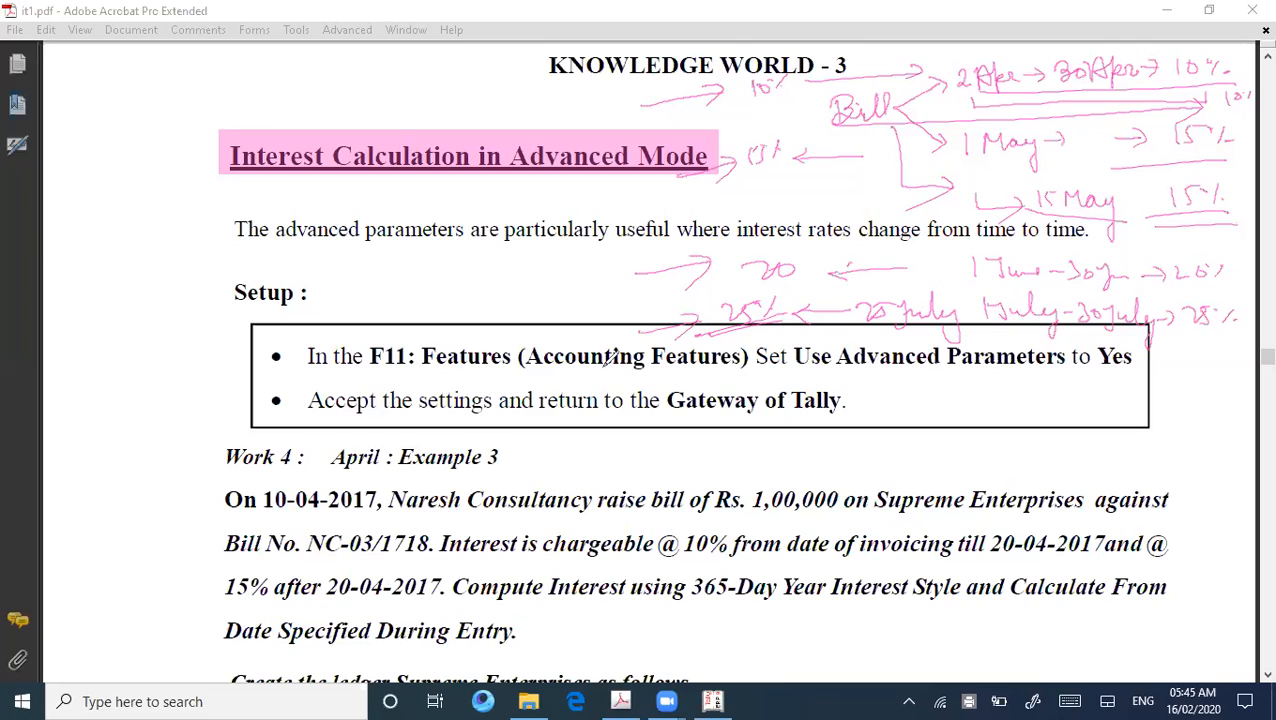
# Underline the last rate, frame the whole handwritten bill diagram with brackets and lines, and clear all annotations
pyautogui.moveTo(580, 341); pyautogui.dragTo(818, 333)
pyautogui.moveTo(720, 362)
pyautogui.mouseDown()
pyautogui.moveTo(818, 408)
pyautogui.moveTo(716, 346)
pyautogui.mouseUp()
pyautogui.moveTo(700, 52); pyautogui.dragTo(648, 412)
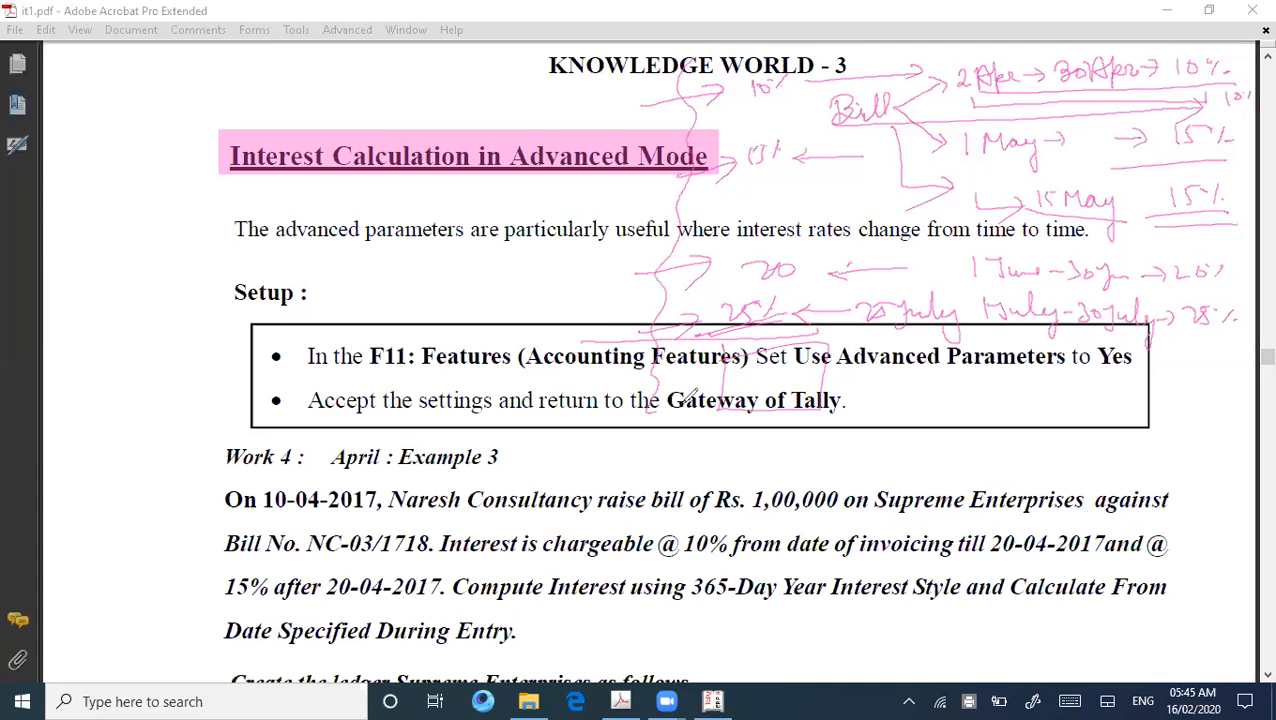
pyautogui.moveTo(1243, 35)
pyautogui.mouseDown()
pyautogui.moveTo(1240, 354)
pyautogui.moveTo(1195, 360)
pyautogui.mouseUp()
pyautogui.moveTo(684, 404); pyautogui.dragTo(1256, 386)
pyautogui.moveTo(700, 50); pyautogui.dragTo(1243, 35)
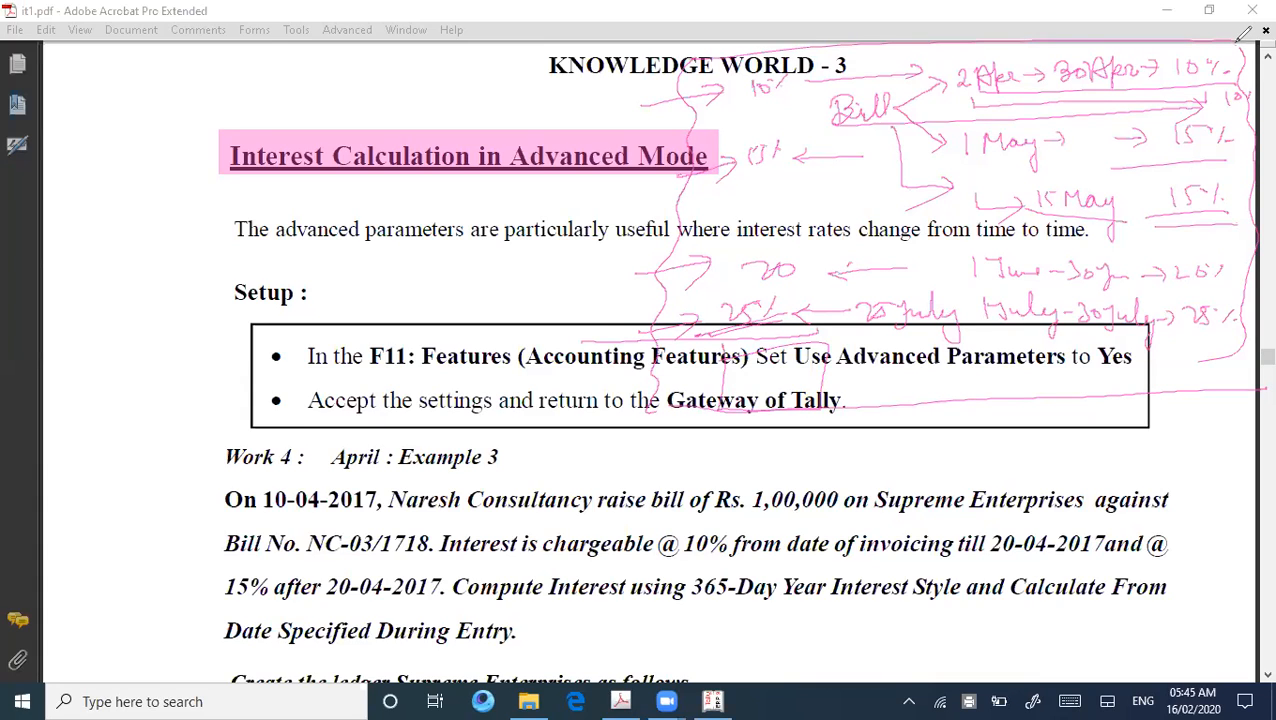
pyautogui.click(607, 62)
# Circle "Advanced Mode" in the heading, and underline and box the key phrases of the sentence about changing interest rates
pyautogui.moveTo(726, 130)
pyautogui.mouseDown()
pyautogui.moveTo(606, 118)
pyautogui.moveTo(500, 160)
pyautogui.moveTo(730, 168)
pyautogui.moveTo(697, 124)
pyautogui.mouseUp()
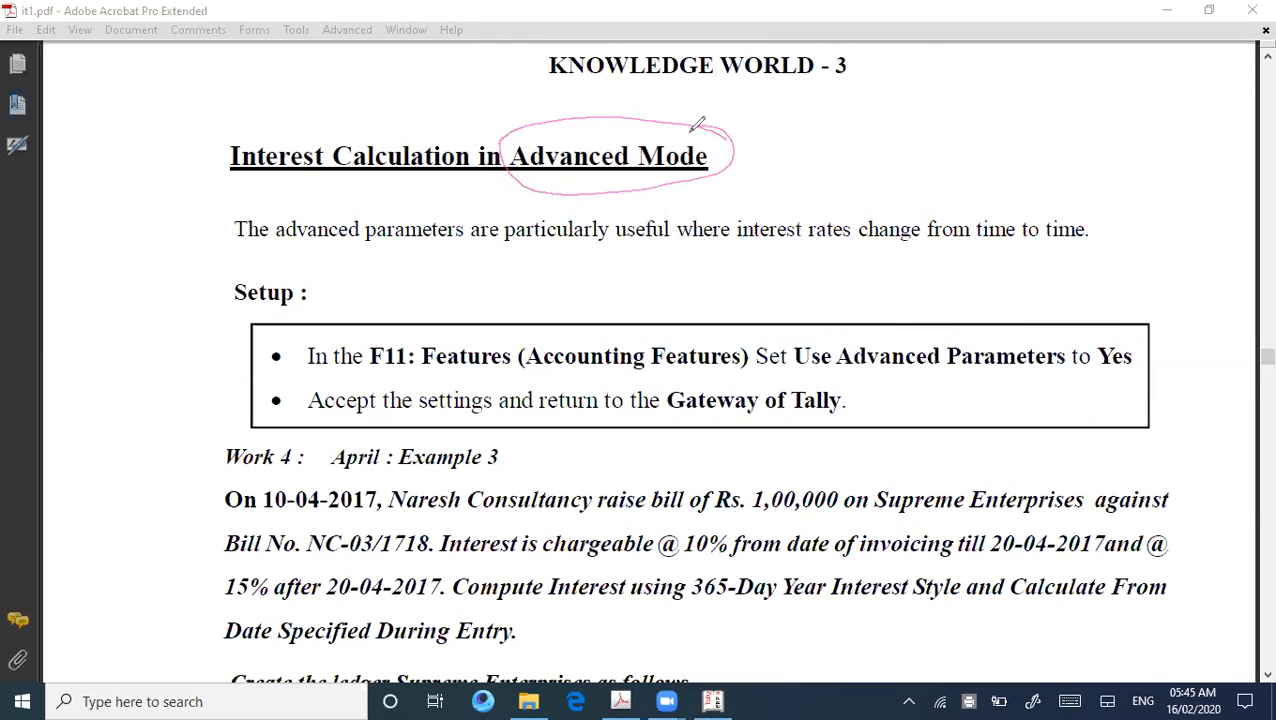
pyautogui.moveTo(228, 242)
pyautogui.mouseDown()
pyautogui.moveTo(736, 254)
pyautogui.moveTo(1106, 244)
pyautogui.moveTo(1048, 203)
pyautogui.moveTo(976, 201)
pyautogui.mouseUp()
pyautogui.moveTo(976, 256); pyautogui.dragTo(991, 258)
pyautogui.moveTo(970, 204)
pyautogui.mouseDown()
pyautogui.moveTo(811, 208)
pyautogui.moveTo(846, 256)
pyautogui.mouseUp()
pyautogui.moveTo(816, 209)
pyautogui.mouseDown()
pyautogui.moveTo(720, 232)
pyautogui.moveTo(812, 258)
pyautogui.mouseUp()
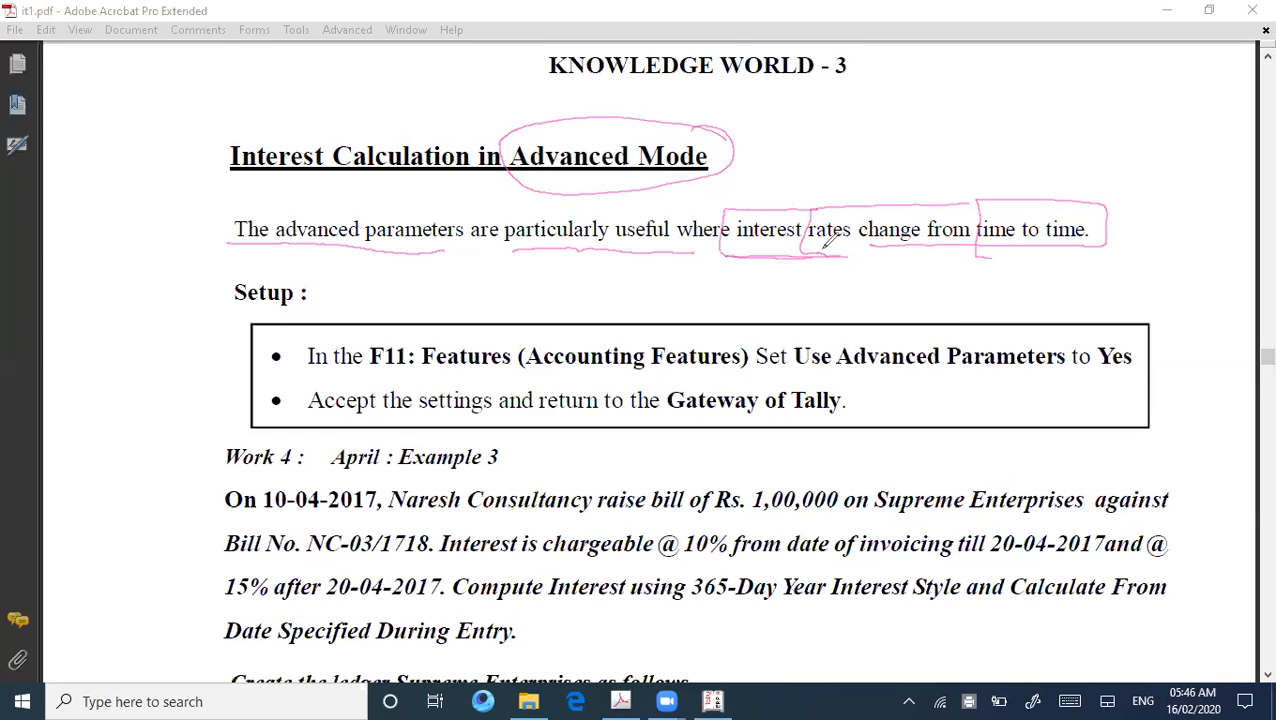
# Box "Setup", "Yes" and "Gateway of Tally", underline both setup instructions, and add a tick mark after the second
pyautogui.moveTo(220, 306)
pyautogui.mouseDown()
pyautogui.moveTo(286, 311)
pyautogui.moveTo(290, 264)
pyautogui.moveTo(226, 305)
pyautogui.mouseUp()
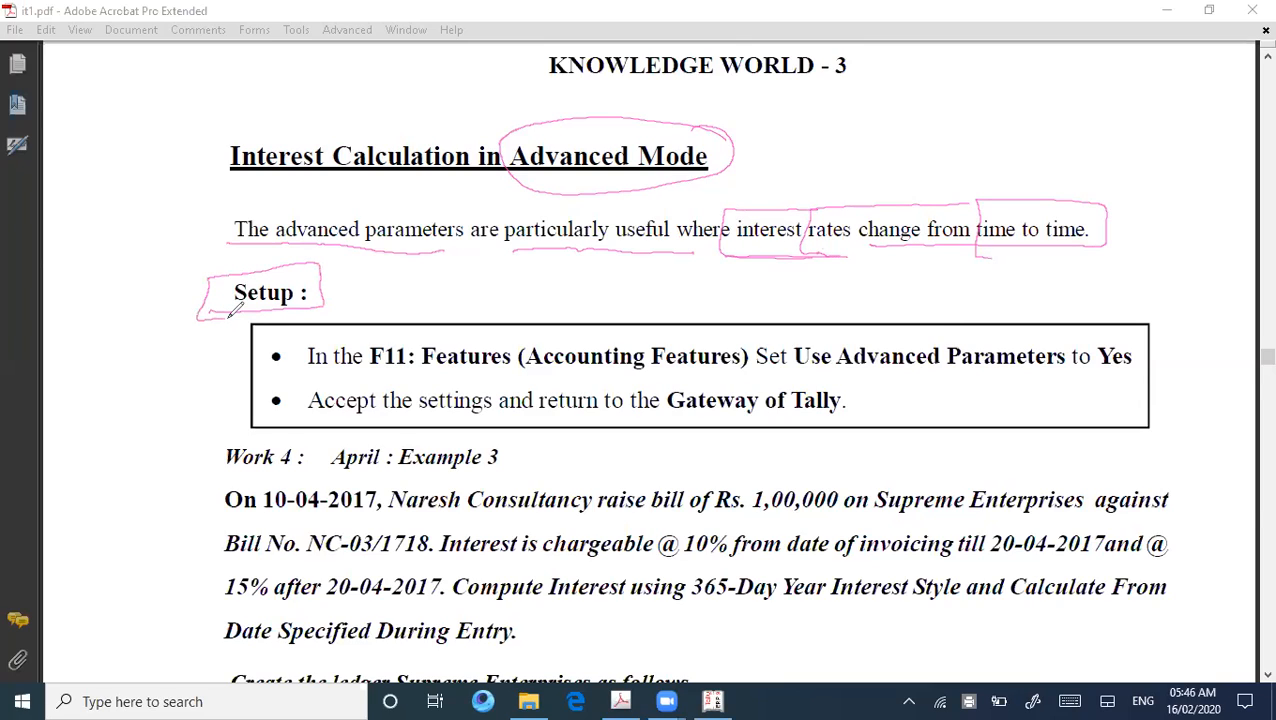
pyautogui.moveTo(322, 377)
pyautogui.mouseDown()
pyautogui.moveTo(446, 389)
pyautogui.moveTo(1138, 380)
pyautogui.mouseUp()
pyautogui.moveTo(1138, 336)
pyautogui.mouseDown()
pyautogui.moveTo(1094, 337)
pyautogui.moveTo(1138, 380)
pyautogui.moveTo(1156, 342)
pyautogui.moveTo(1086, 338)
pyautogui.mouseUp()
pyautogui.moveTo(302, 412)
pyautogui.mouseDown()
pyautogui.moveTo(812, 420)
pyautogui.moveTo(860, 380)
pyautogui.moveTo(652, 380)
pyautogui.moveTo(762, 424)
pyautogui.mouseUp()
pyautogui.moveTo(871, 401); pyautogui.dragTo(997, 372)
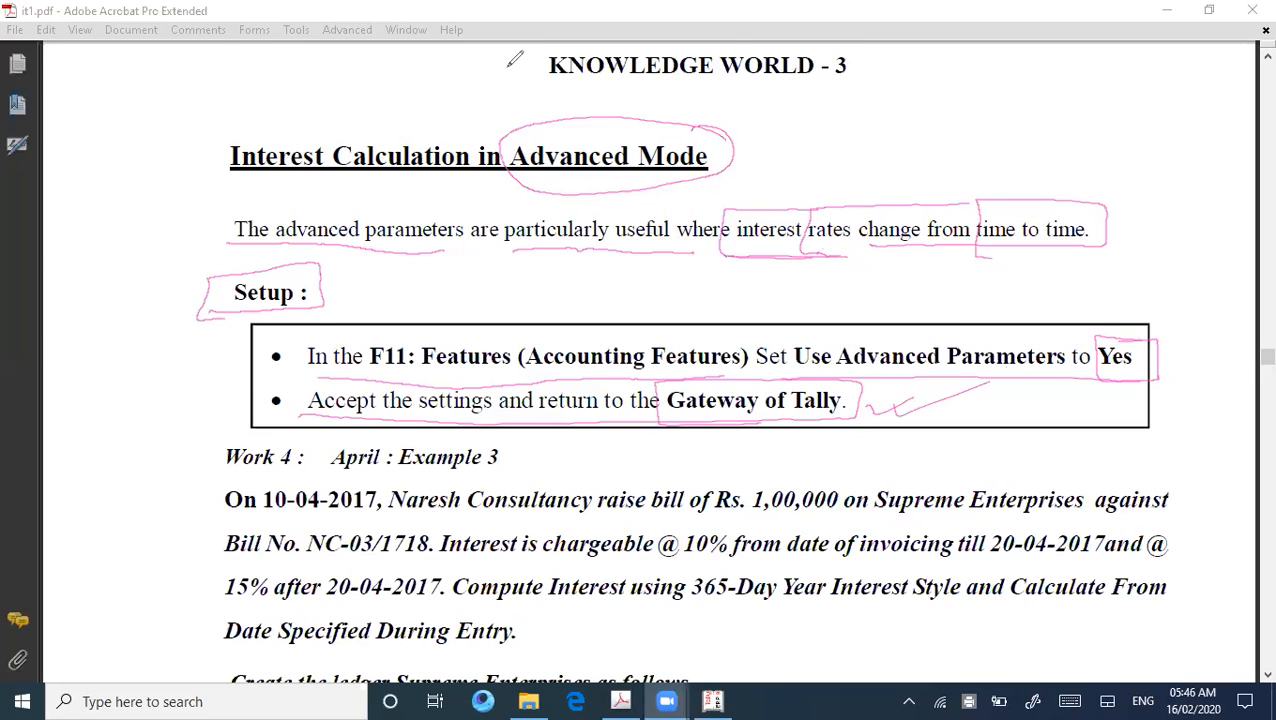
# Outline the whole F11 accounting features instruction in yellow
pyautogui.moveTo(303, 338)
pyautogui.mouseDown()
pyautogui.moveTo(358, 372)
pyautogui.moveTo(497, 370)
pyautogui.mouseUp()
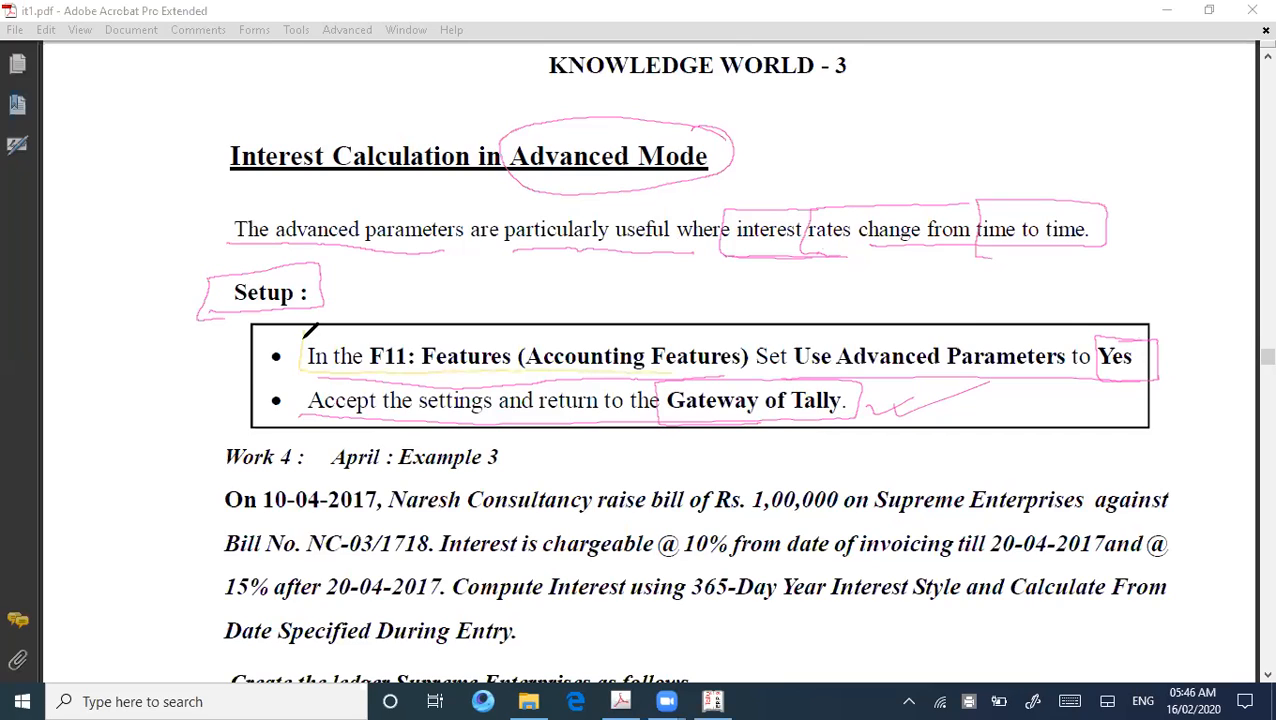
pyautogui.moveTo(844, 368)
pyautogui.mouseDown()
pyautogui.moveTo(1050, 375)
pyautogui.moveTo(1166, 356)
pyautogui.moveTo(912, 327)
pyautogui.moveTo(430, 335)
pyautogui.mouseUp()
pyautogui.moveTo(311, 330); pyautogui.dragTo(395, 318)
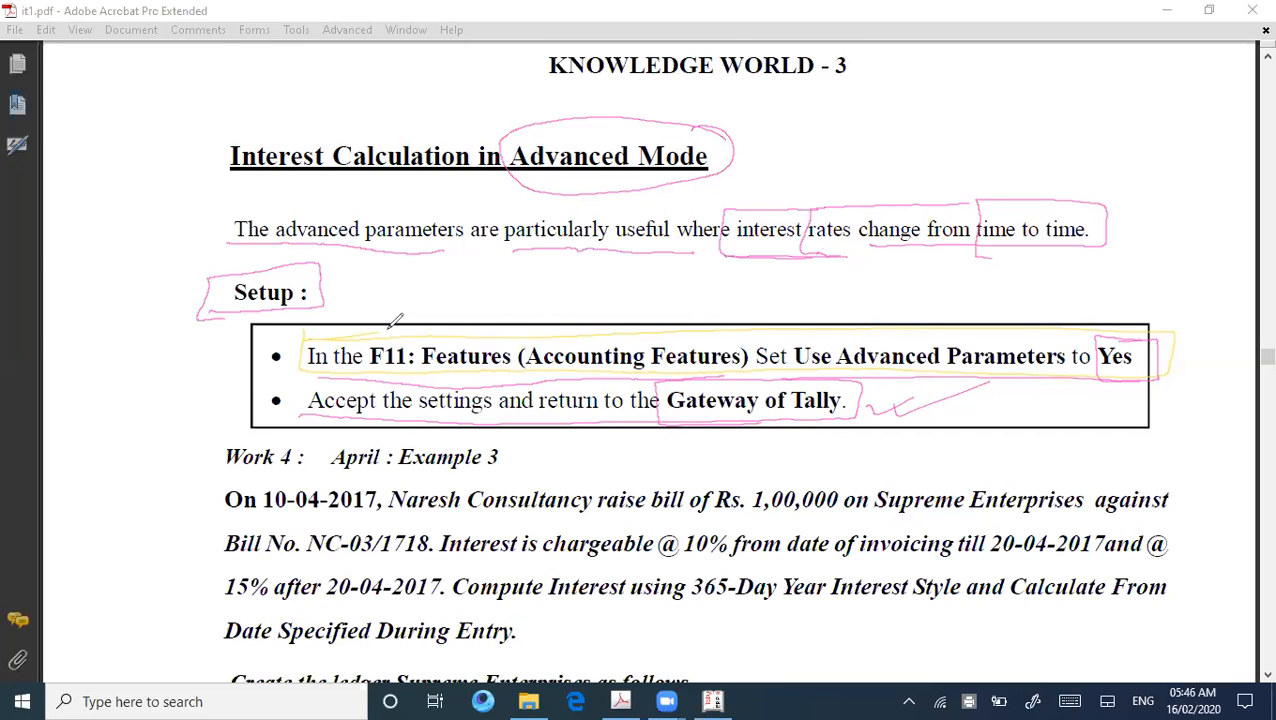
# Underline the Work 4 heading and the first line of the example, and put braces around "Supreme Enterprises"
pyautogui.moveTo(229, 468); pyautogui.dragTo(521, 476)
pyautogui.moveTo(226, 514); pyautogui.dragTo(1090, 515)
pyautogui.moveTo(883, 475); pyautogui.dragTo(885, 522)
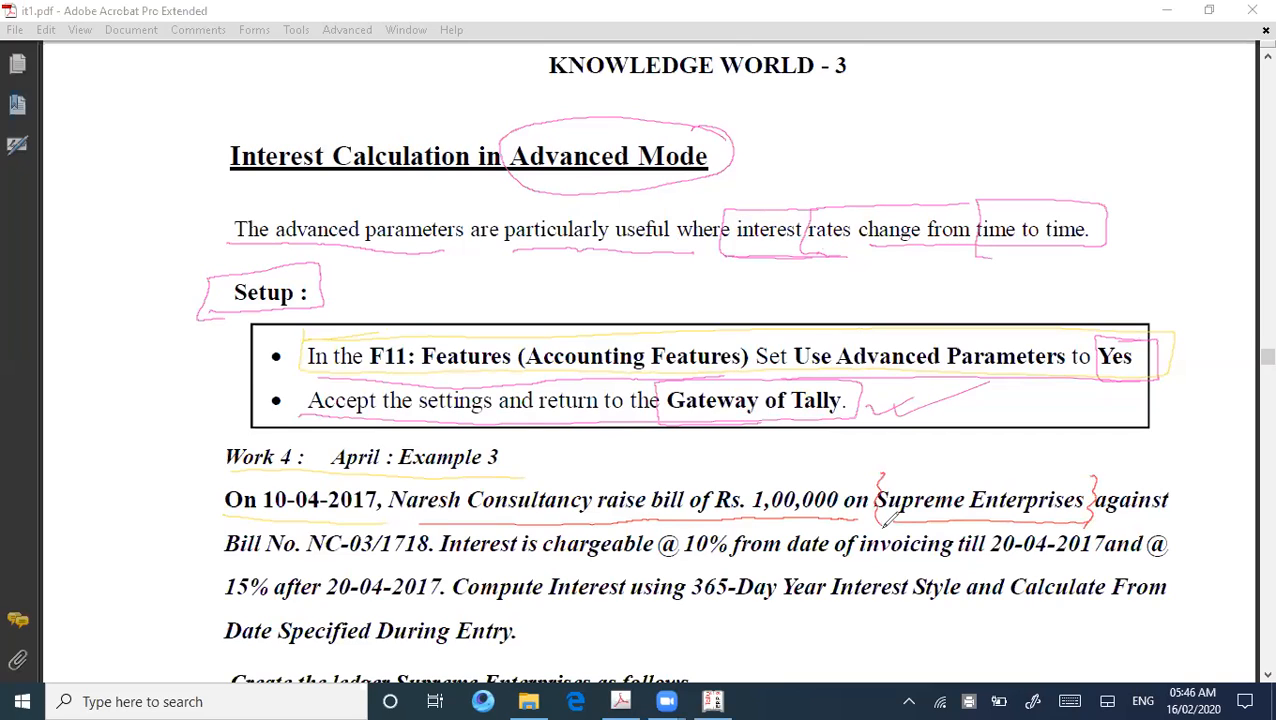
pyautogui.moveTo(1100, 519); pyautogui.dragTo(1172, 517)
# Underline the bill number and interest terms in the example, and tick the 10% rate, the 15% rate and 20-04-2017
pyautogui.moveTo(218, 560); pyautogui.dragTo(1168, 558)
pyautogui.moveTo(219, 598); pyautogui.dragTo(456, 607)
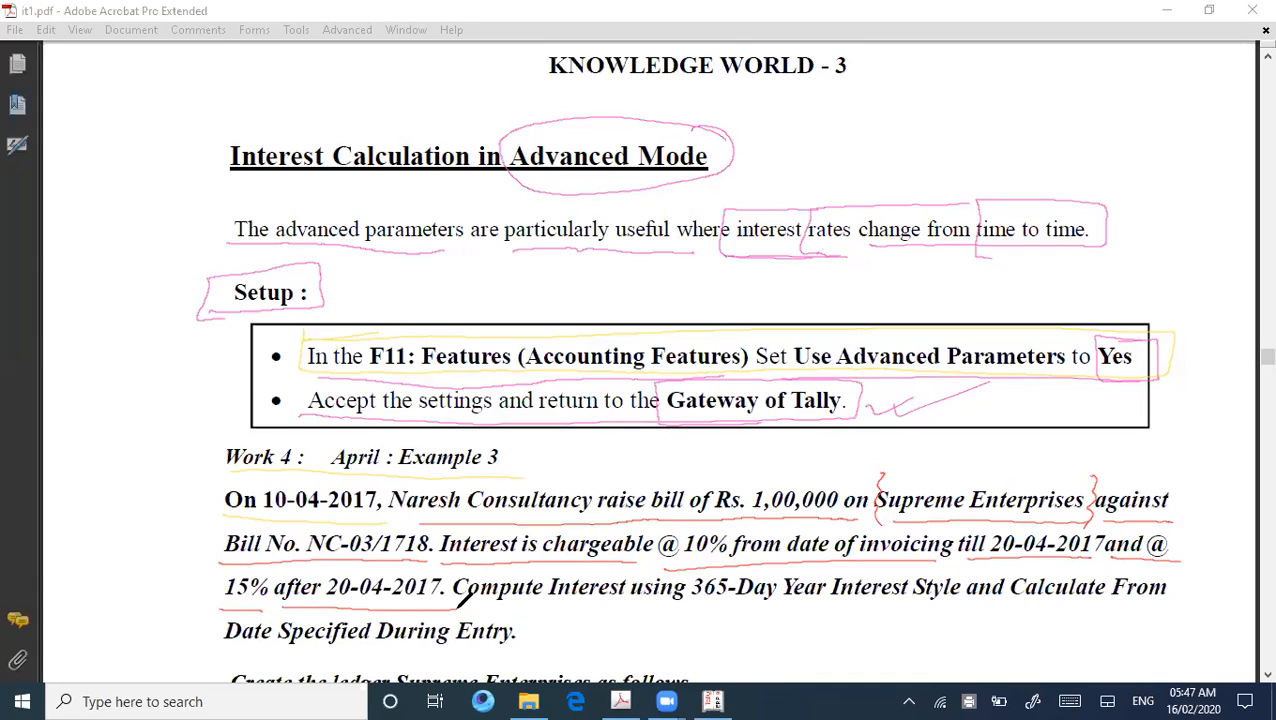
pyautogui.moveTo(1019, 566); pyautogui.dragTo(1055, 562)
pyautogui.moveTo(168, 592); pyautogui.dragTo(210, 577)
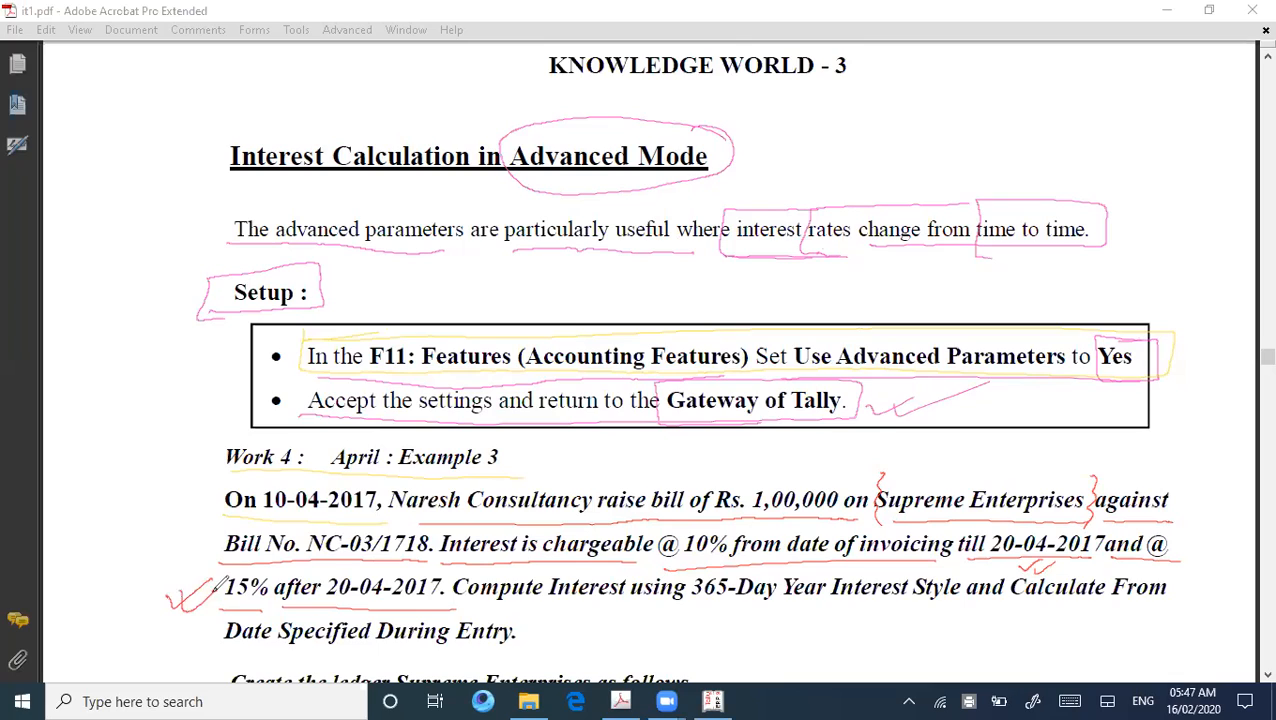
pyautogui.moveTo(1186, 534); pyautogui.dragTo(1245, 527)
pyautogui.moveTo(675, 551)
pyautogui.mouseDown()
pyautogui.moveTo(664, 568)
pyautogui.moveTo(700, 548)
pyautogui.mouseUp()
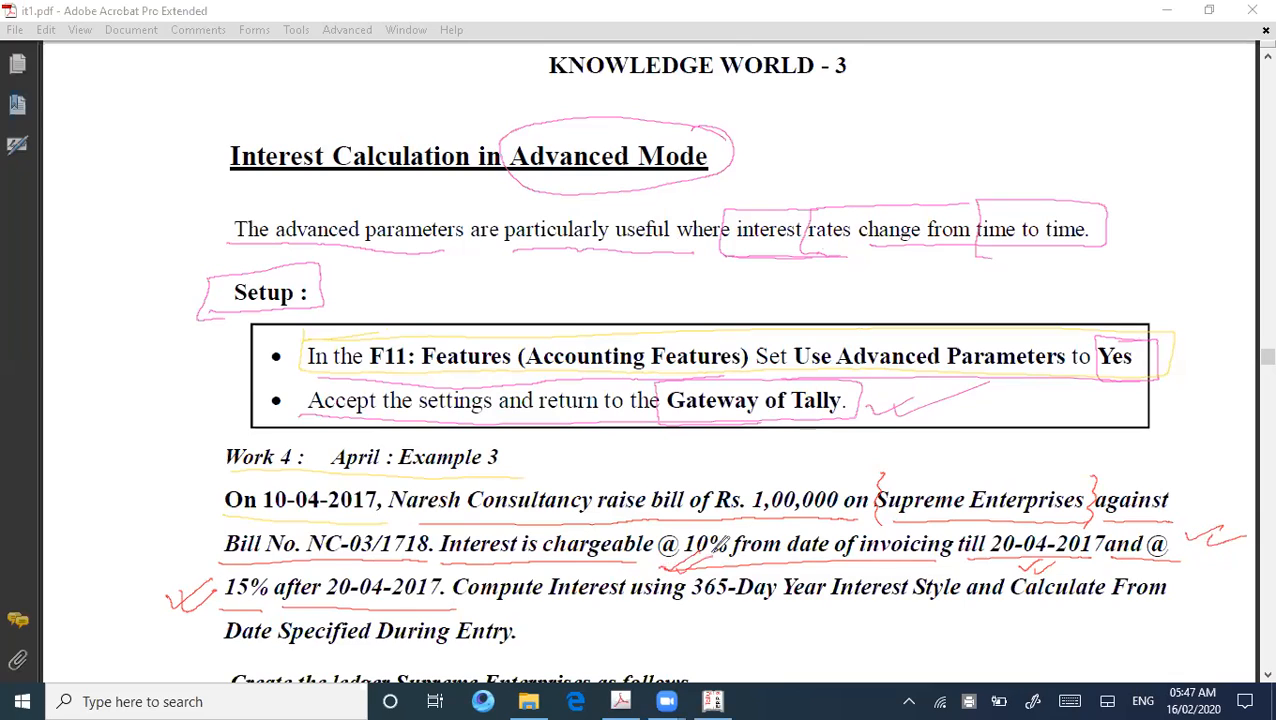
pyautogui.moveTo(1183, 528); pyautogui.dragTo(1225, 521)
pyautogui.moveTo(316, 603); pyautogui.dragTo(428, 603)
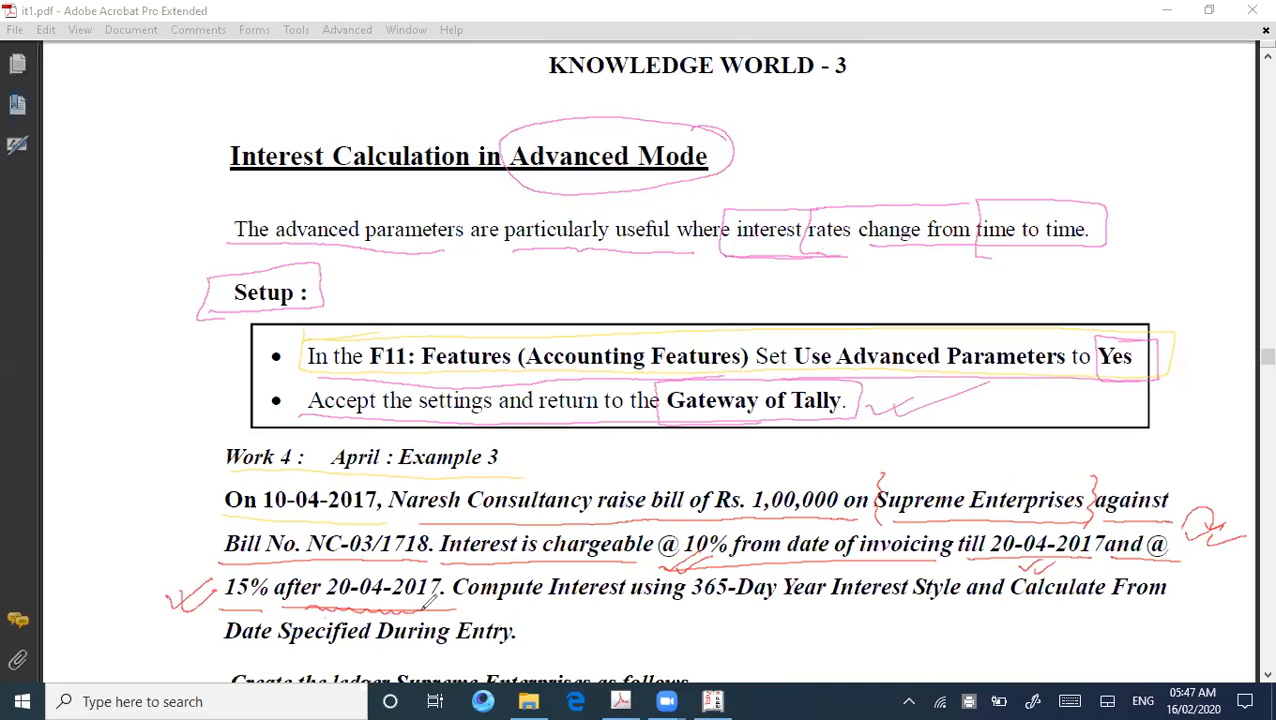
# Underline the 365-Day Year interest style instruction, box "Date Specified During Entry", and clear all annotations
pyautogui.moveTo(482, 607); pyautogui.dragTo(1166, 606)
pyautogui.moveTo(226, 632)
pyautogui.mouseDown()
pyautogui.moveTo(280, 652)
pyautogui.moveTo(512, 652)
pyautogui.moveTo(498, 612)
pyautogui.moveTo(198, 612)
pyautogui.moveTo(230, 656)
pyautogui.mouseUp()
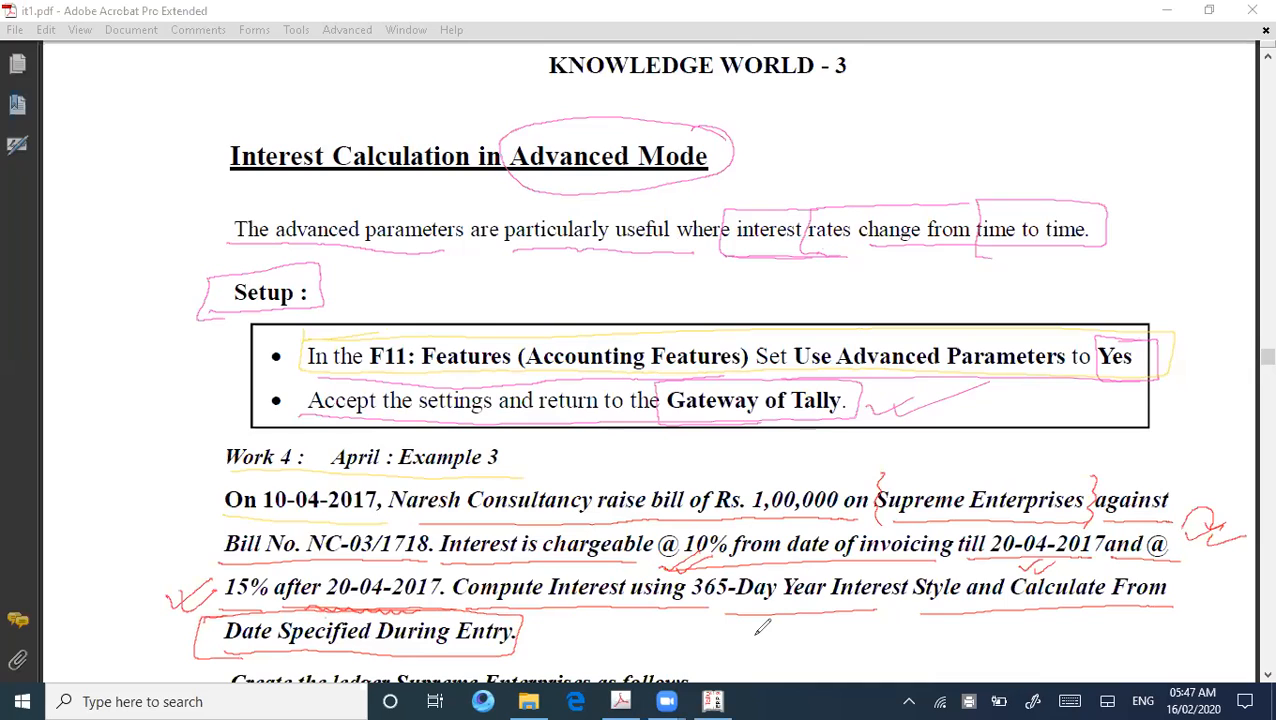
pyautogui.moveTo(1189, 318); pyautogui.dragTo(1216, 311)
pyautogui.press('Escape')
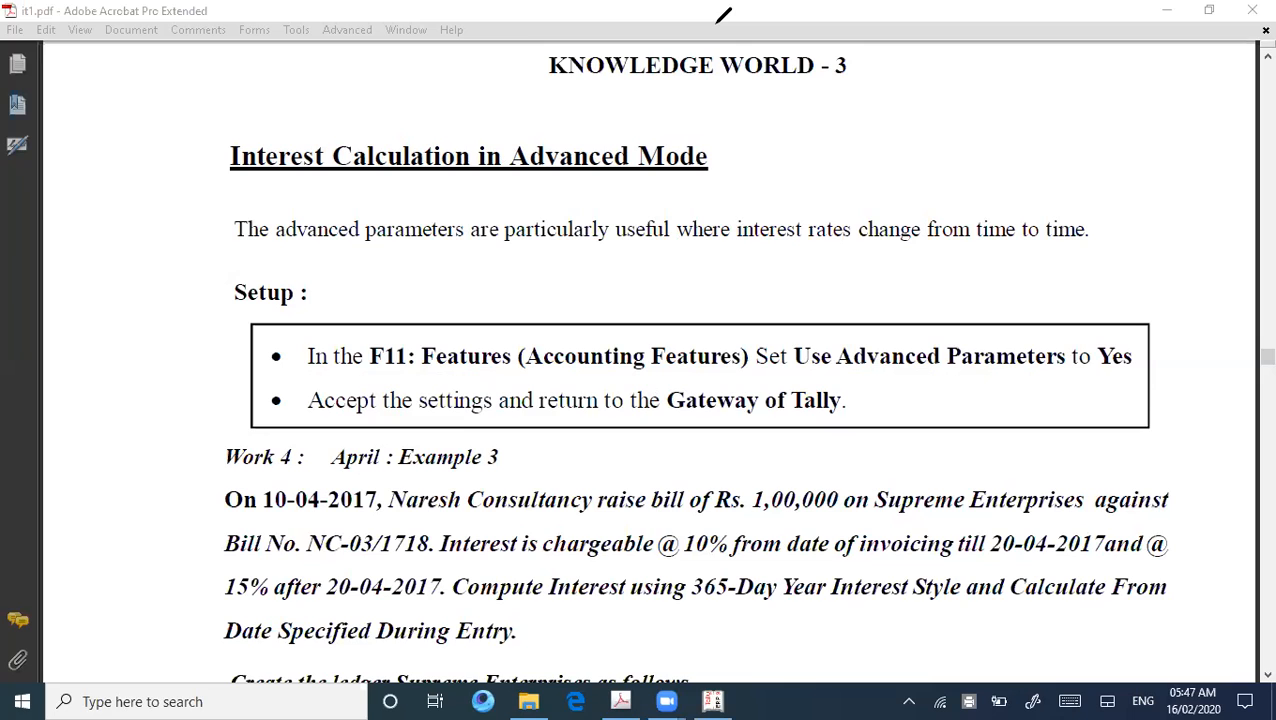
# Switch to Tally.ERP 9 and back out of Interest Calculations to the Gateway of Tally
pyautogui.click(1209, 10)
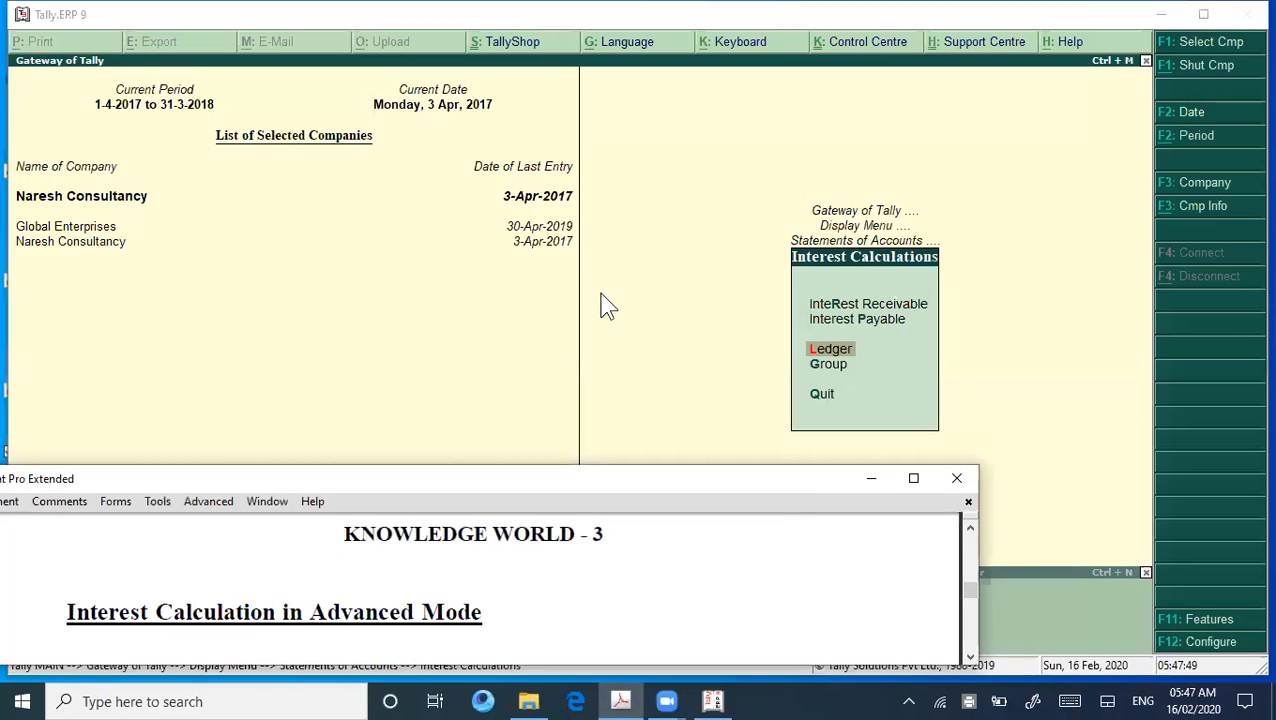
pyautogui.click(657, 234)
pyautogui.press('Escape')
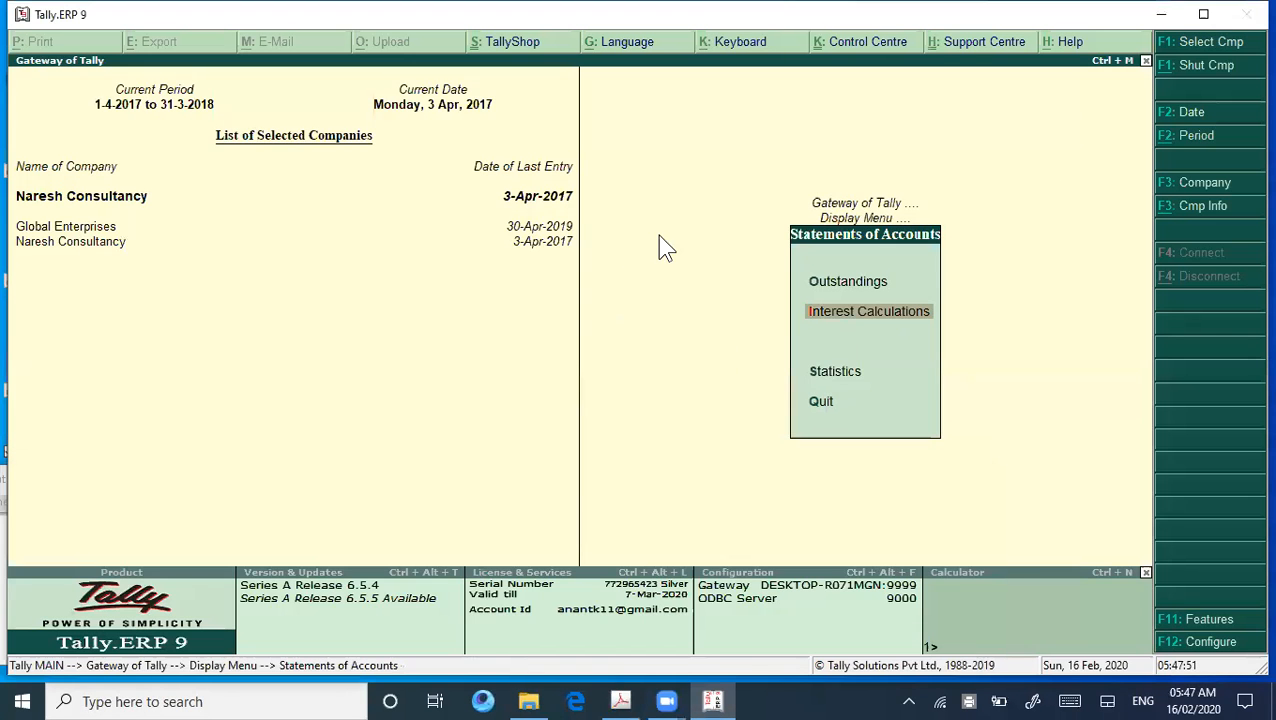
pyautogui.press('Escape')
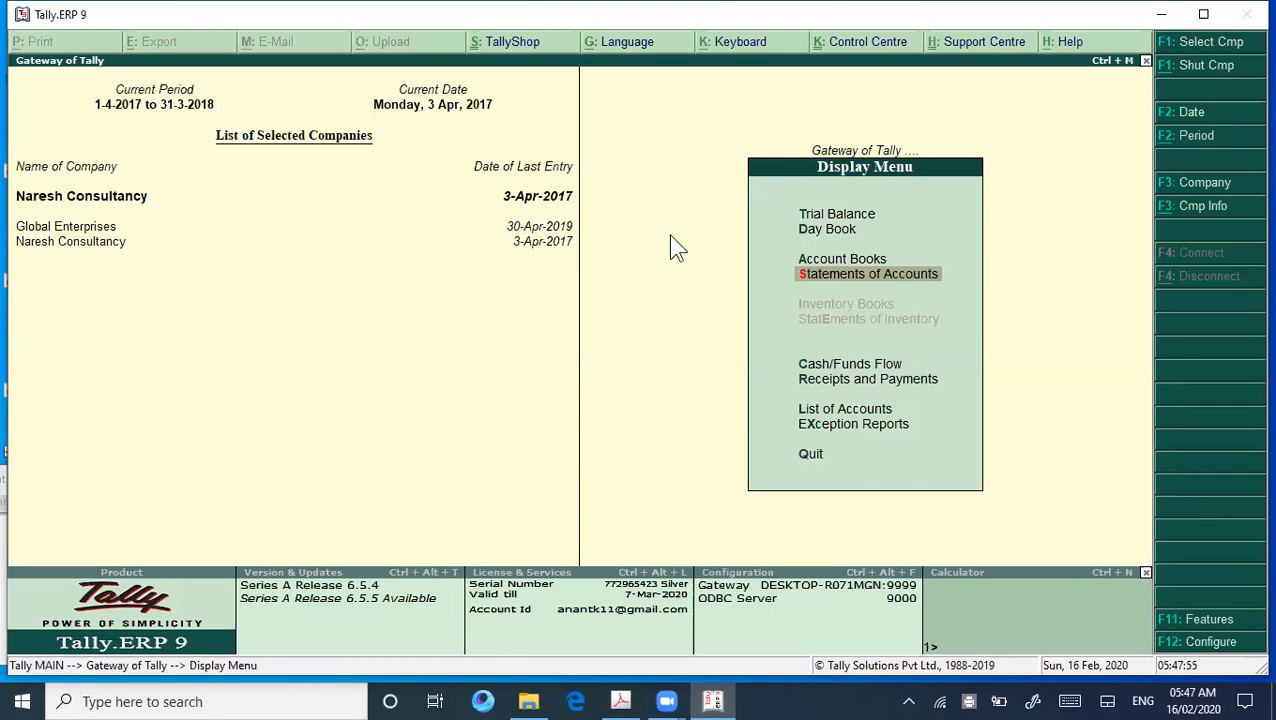
pyautogui.press('Escape')
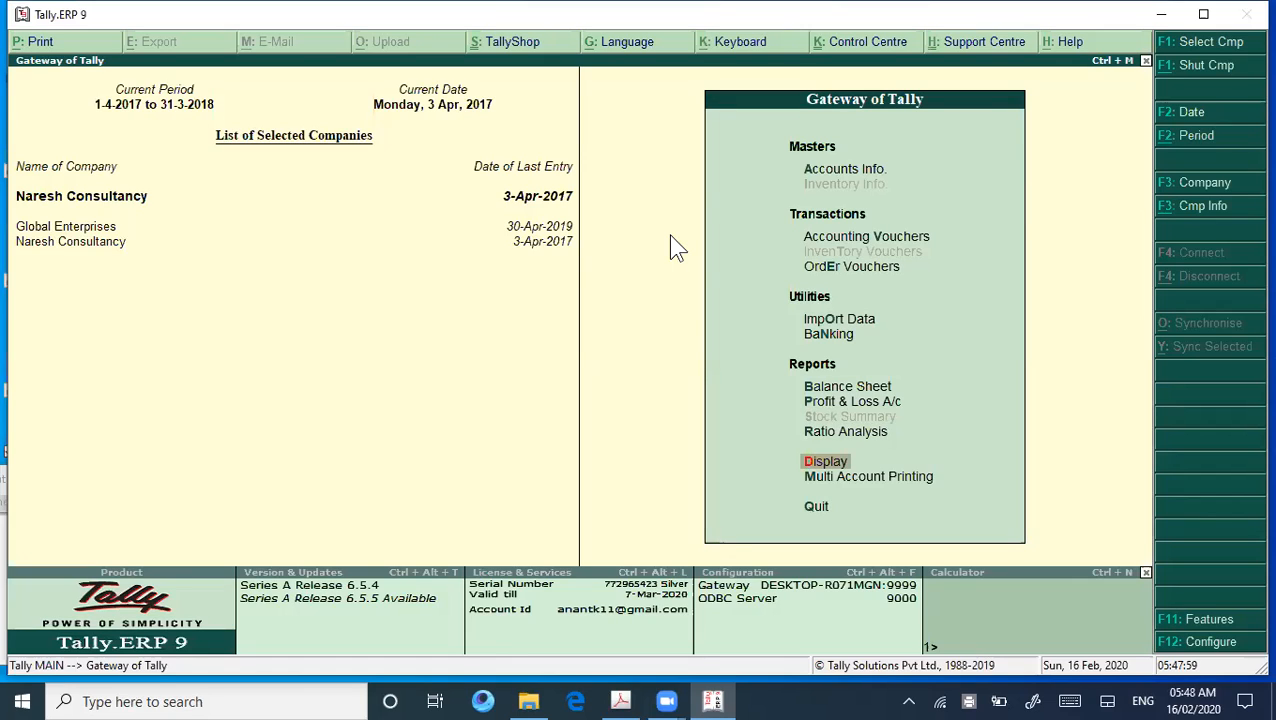
# Open the Accounting Features of Naresh Consultancy
pyautogui.press('F11')
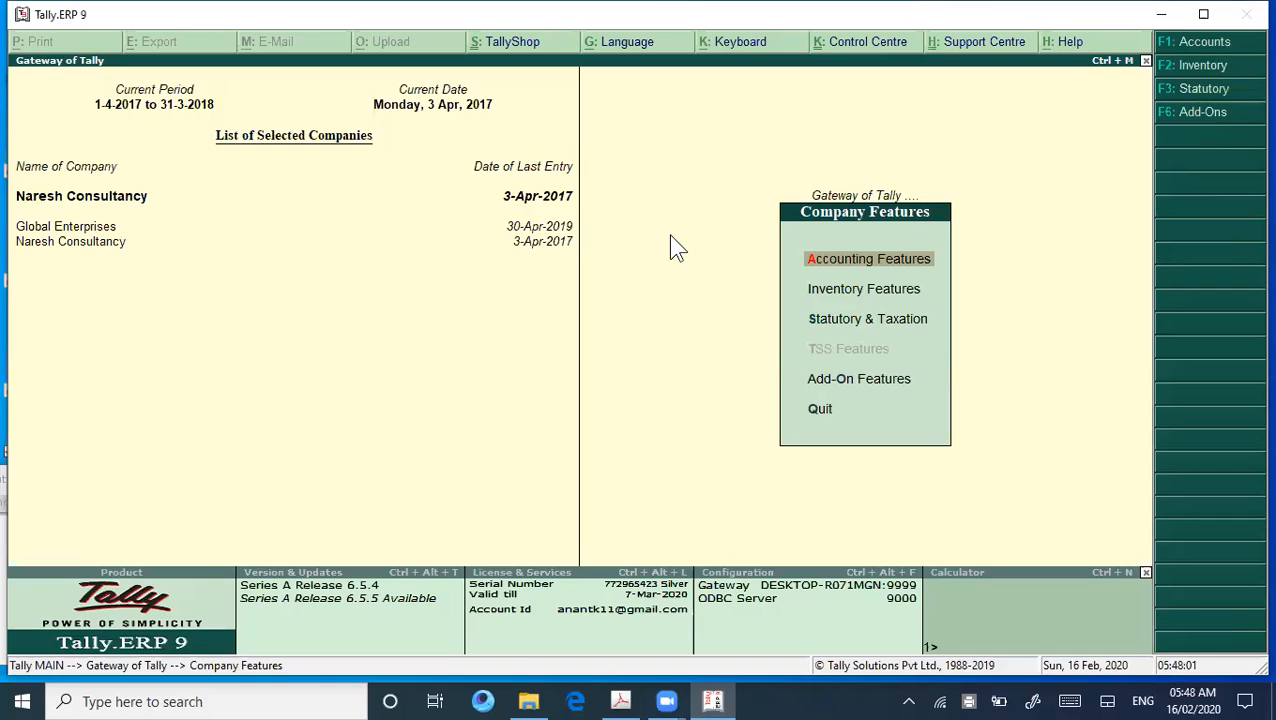
pyautogui.press('Return')
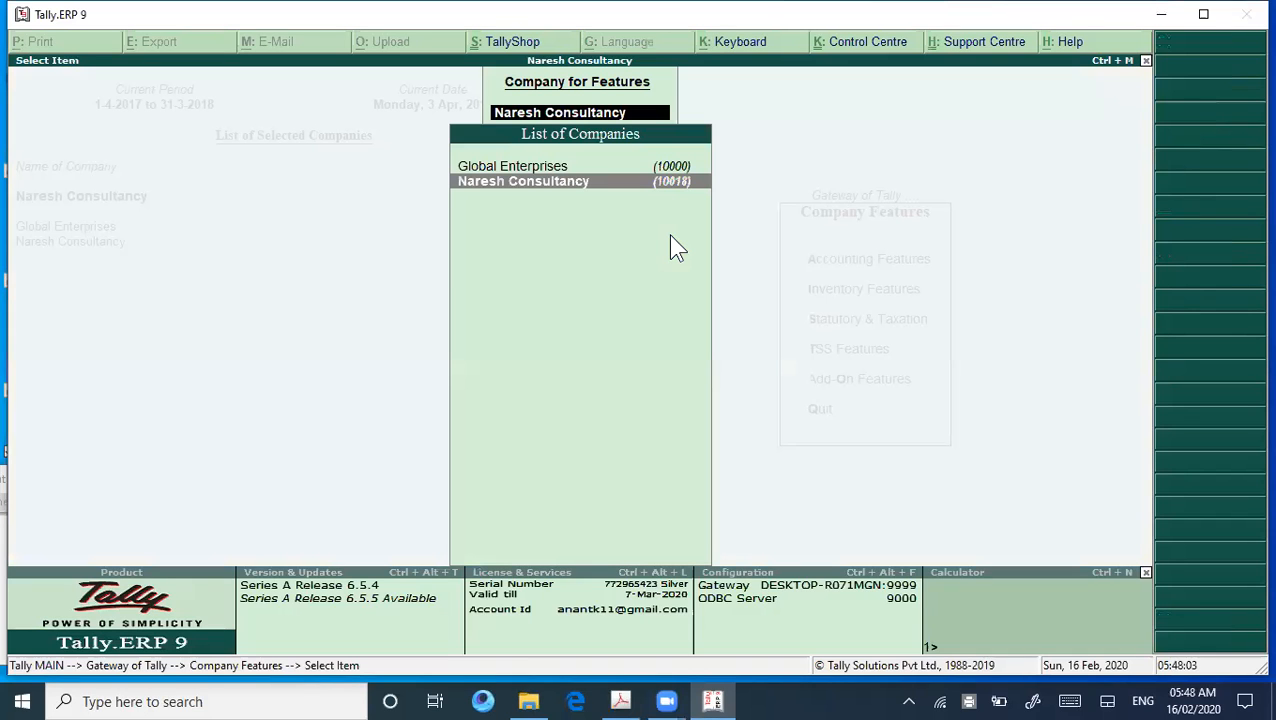
pyautogui.press('Return')
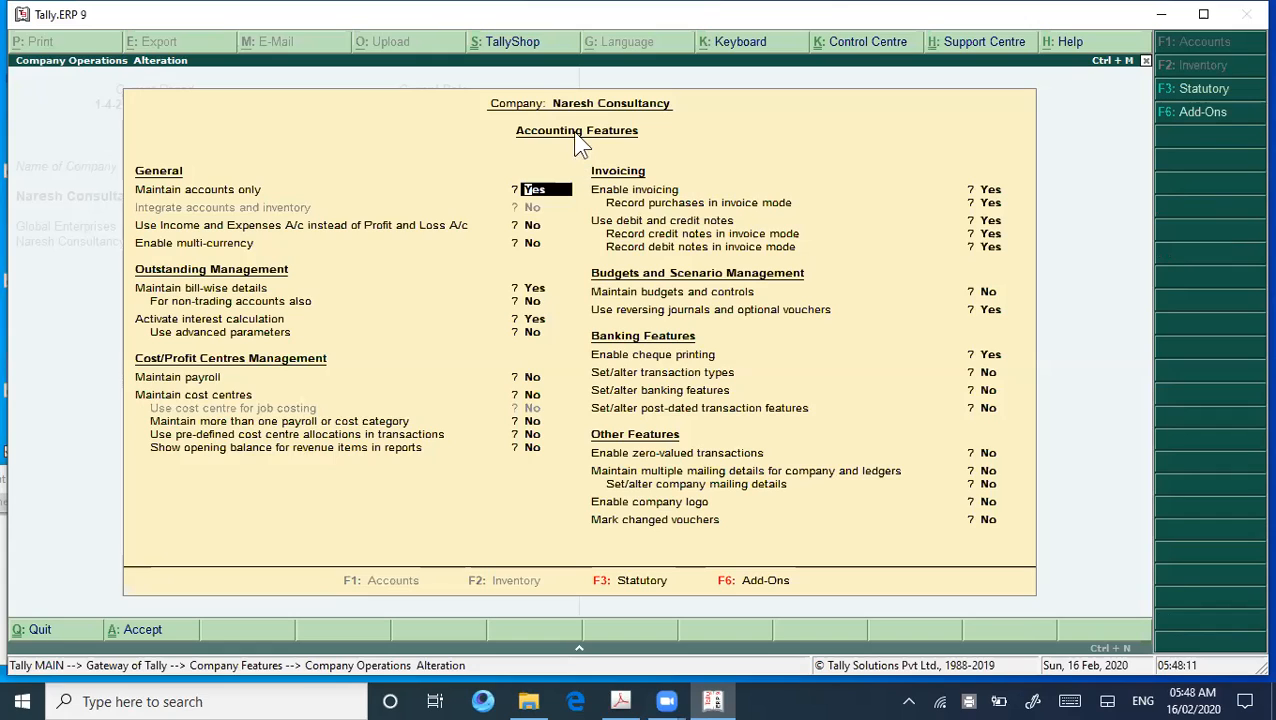
# Go through the accounting settings from the General section as far as the debit and credit notes option
pyautogui.press('Return')
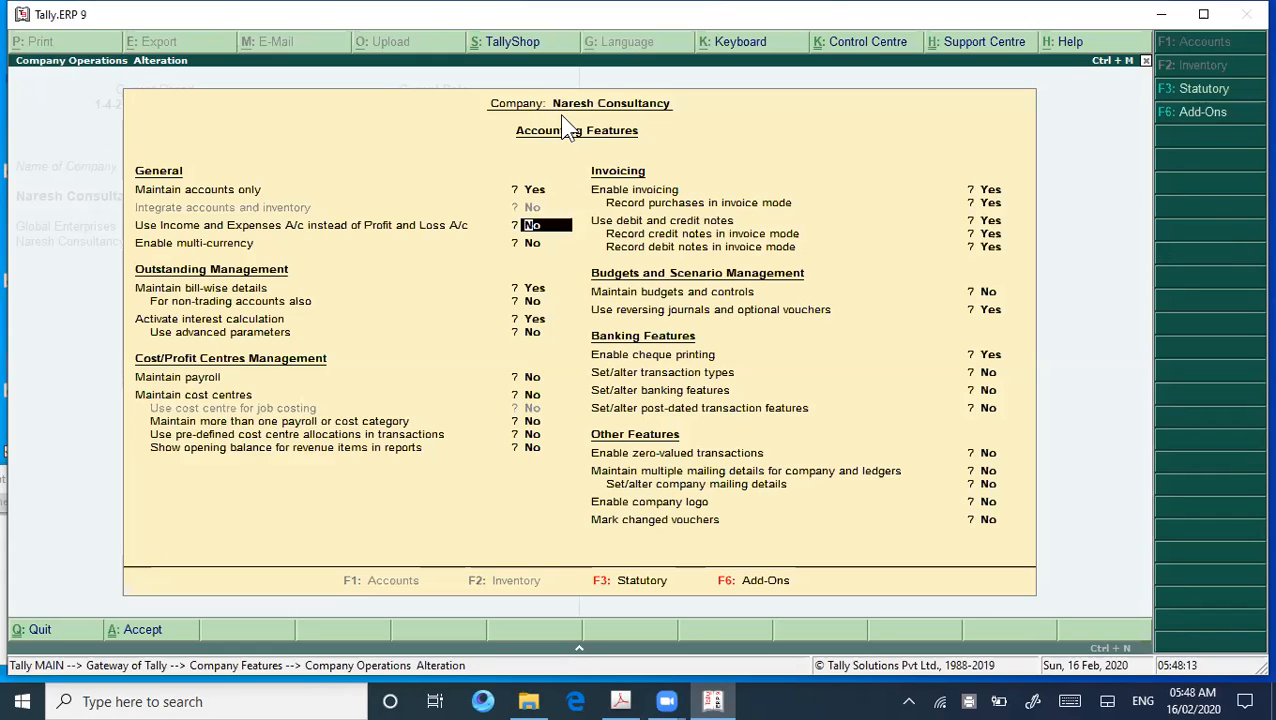
pyautogui.press('Return')
pyautogui.press('Return')
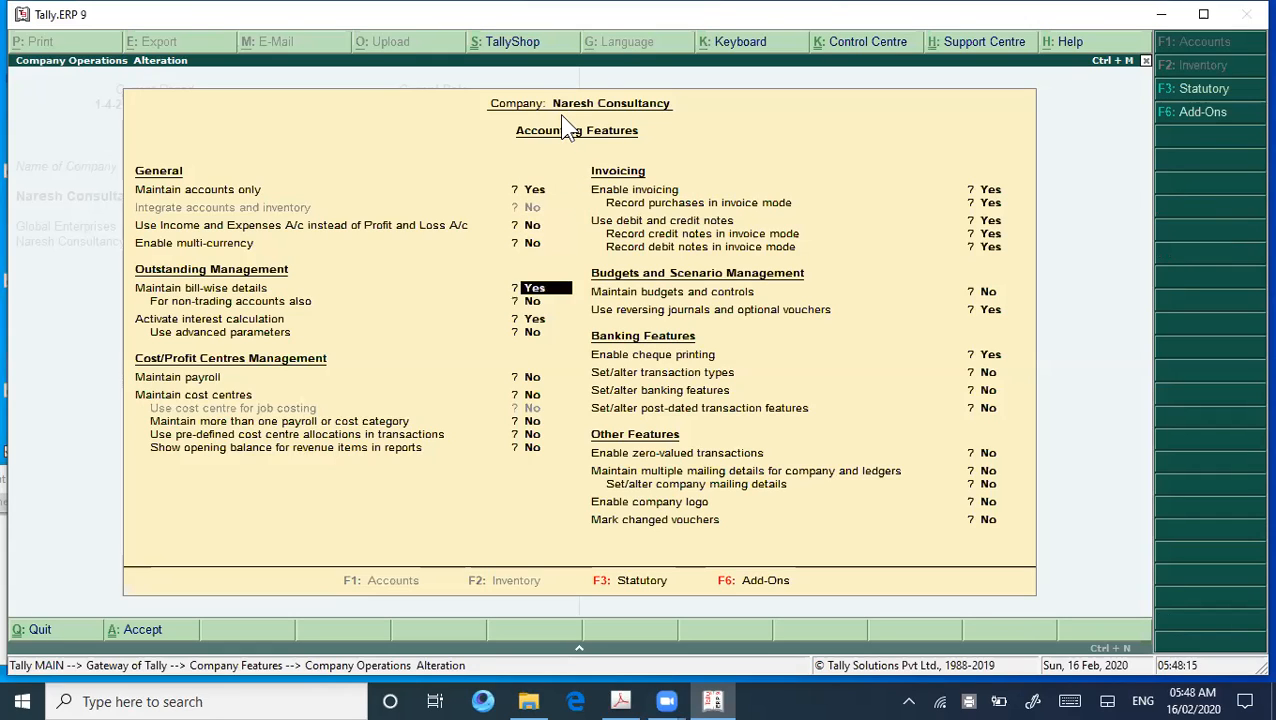
pyautogui.press('Return')
pyautogui.press('Return')
pyautogui.press('Return')
pyautogui.press('Return')
pyautogui.press('Return')
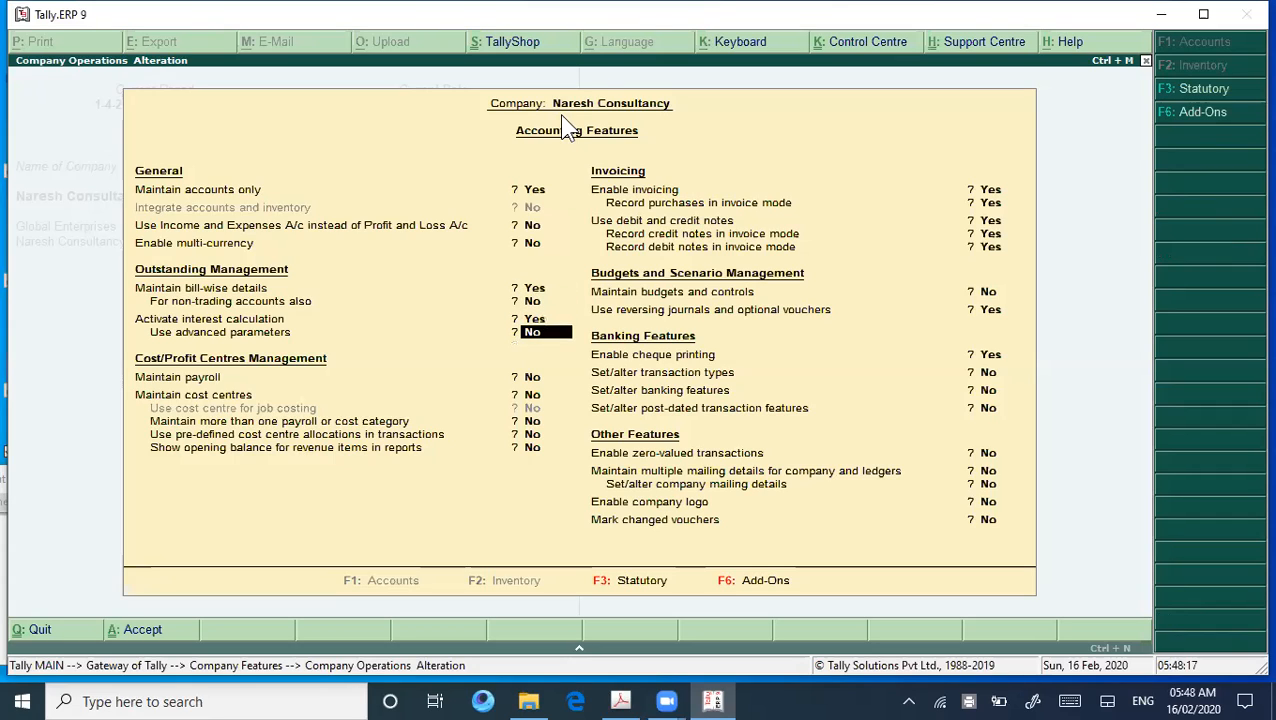
pyautogui.press('Return')
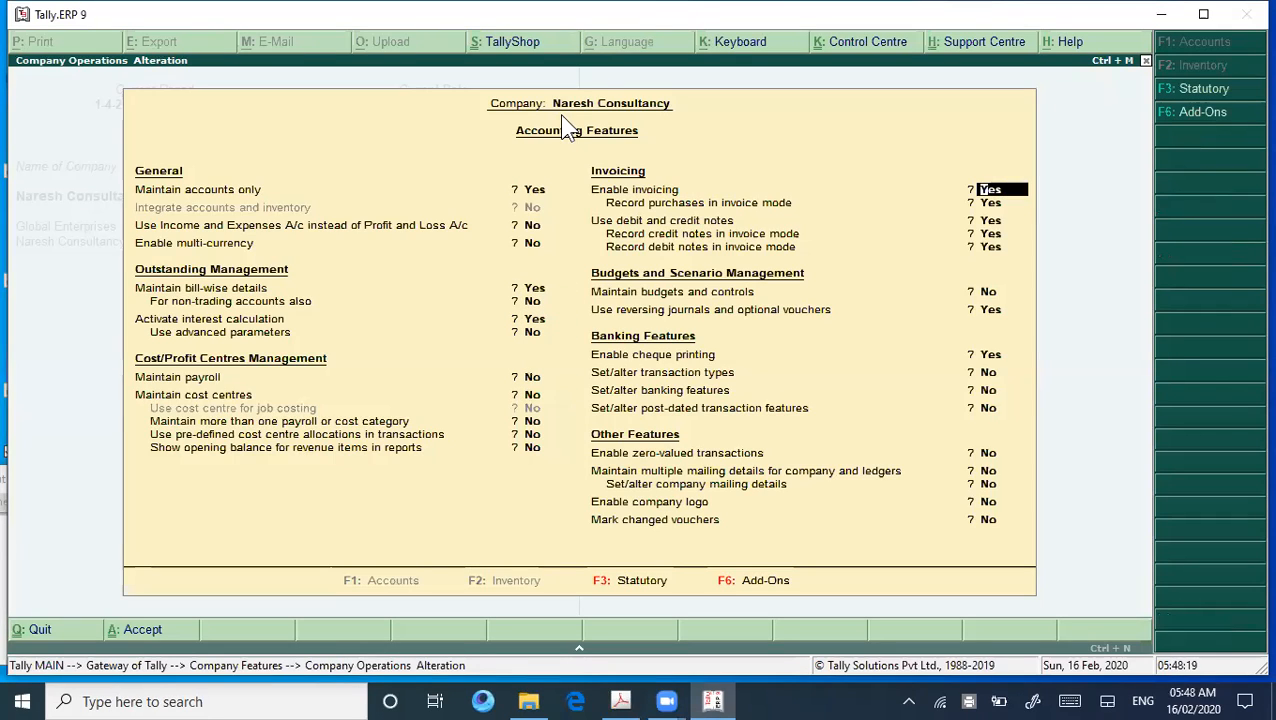
pyautogui.press('Return')
pyautogui.press('Return')
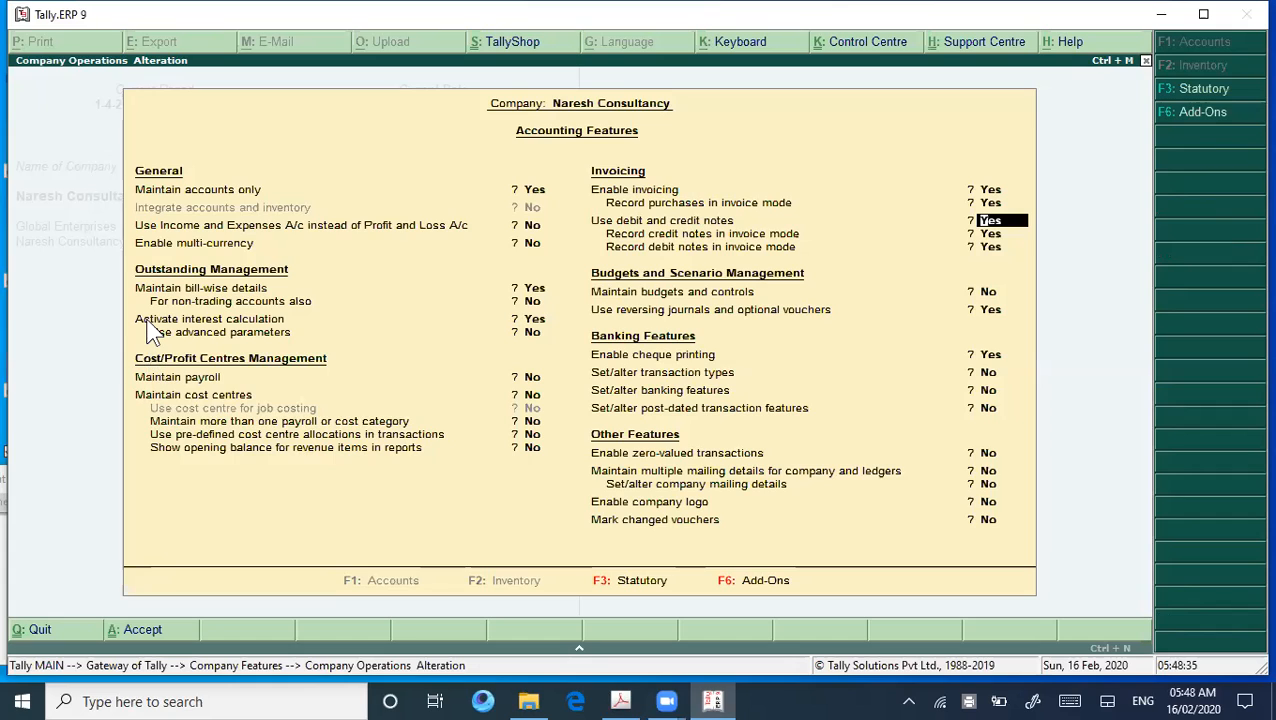
# Underline "Use advanced parameters", draw a curved arrow to it from Outstanding Management, circle its No and write "yes" beside it
pyautogui.moveTo(150, 344); pyautogui.dragTo(312, 341)
pyautogui.moveTo(120, 276)
pyautogui.mouseDown()
pyautogui.moveTo(100, 336)
pyautogui.moveTo(138, 348)
pyautogui.mouseUp()
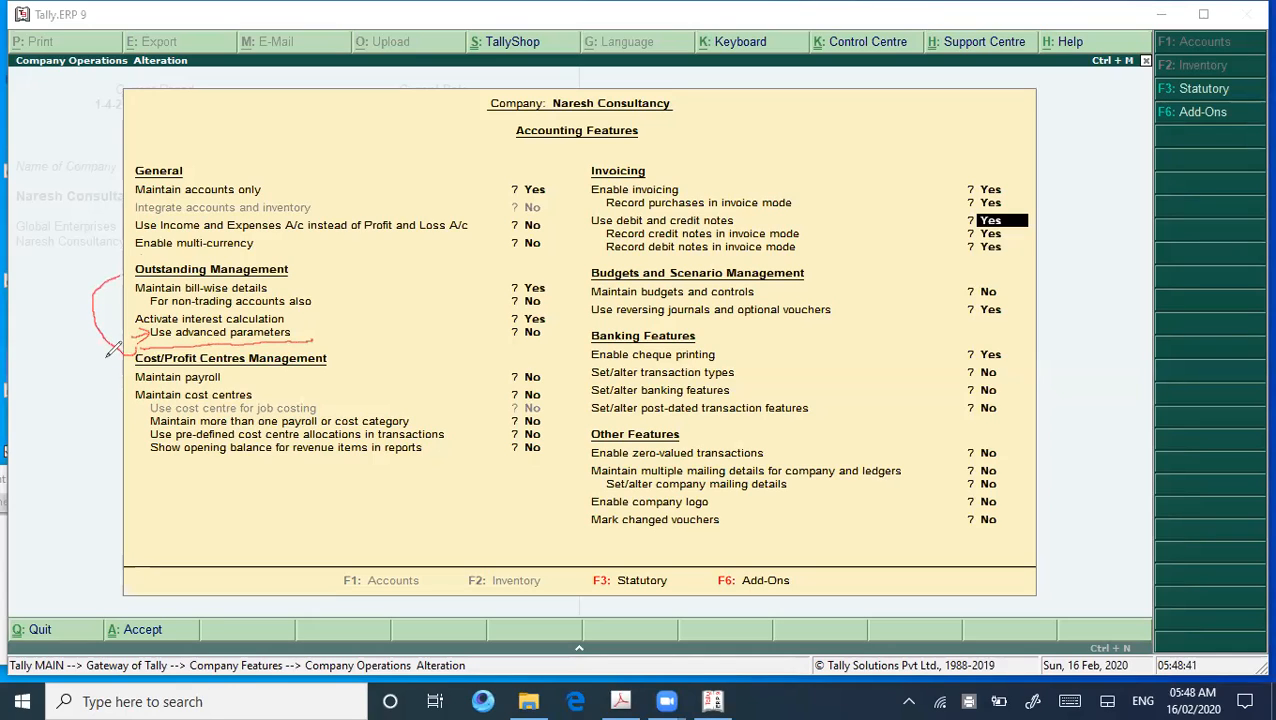
pyautogui.moveTo(512, 343)
pyautogui.mouseDown()
pyautogui.moveTo(548, 324)
pyautogui.moveTo(518, 342)
pyautogui.moveTo(560, 355)
pyautogui.moveTo(600, 326)
pyautogui.mouseUp()
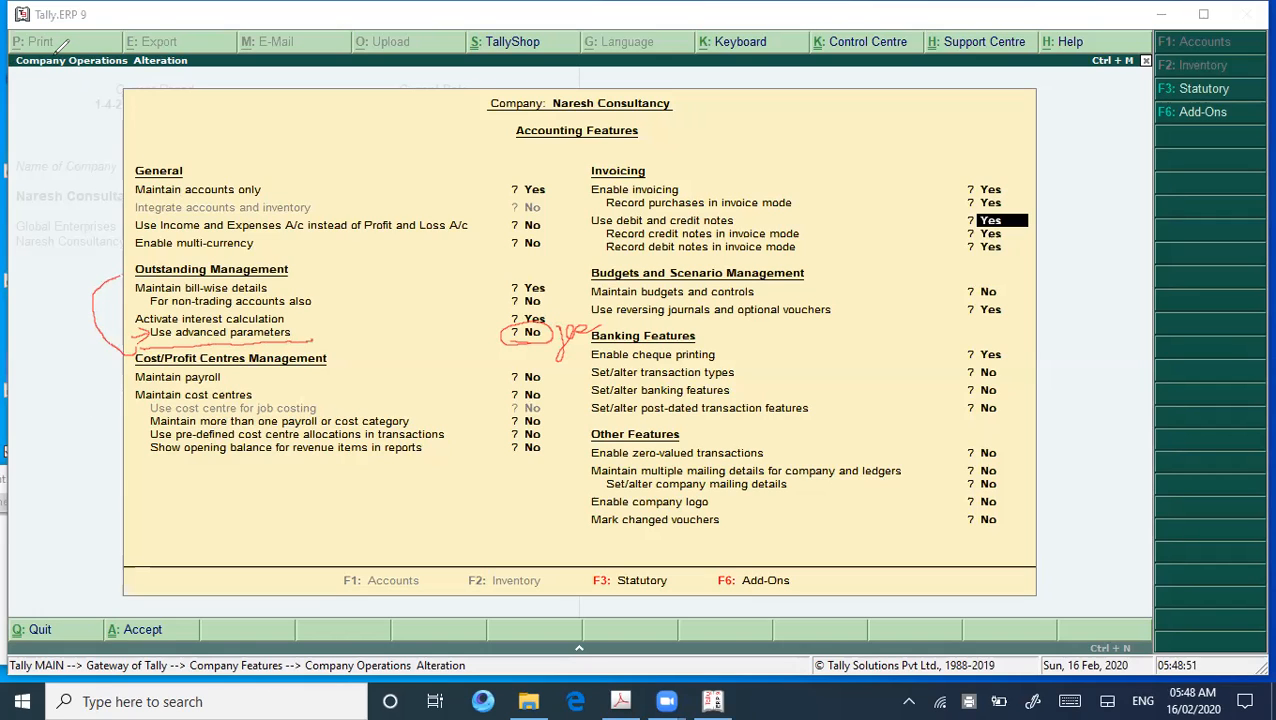
# Set the advanced parameters option under interest calculation to Yes
pyautogui.press('Up')
pyautogui.press('Up')
pyautogui.press('Up')
pyautogui.press('Up')
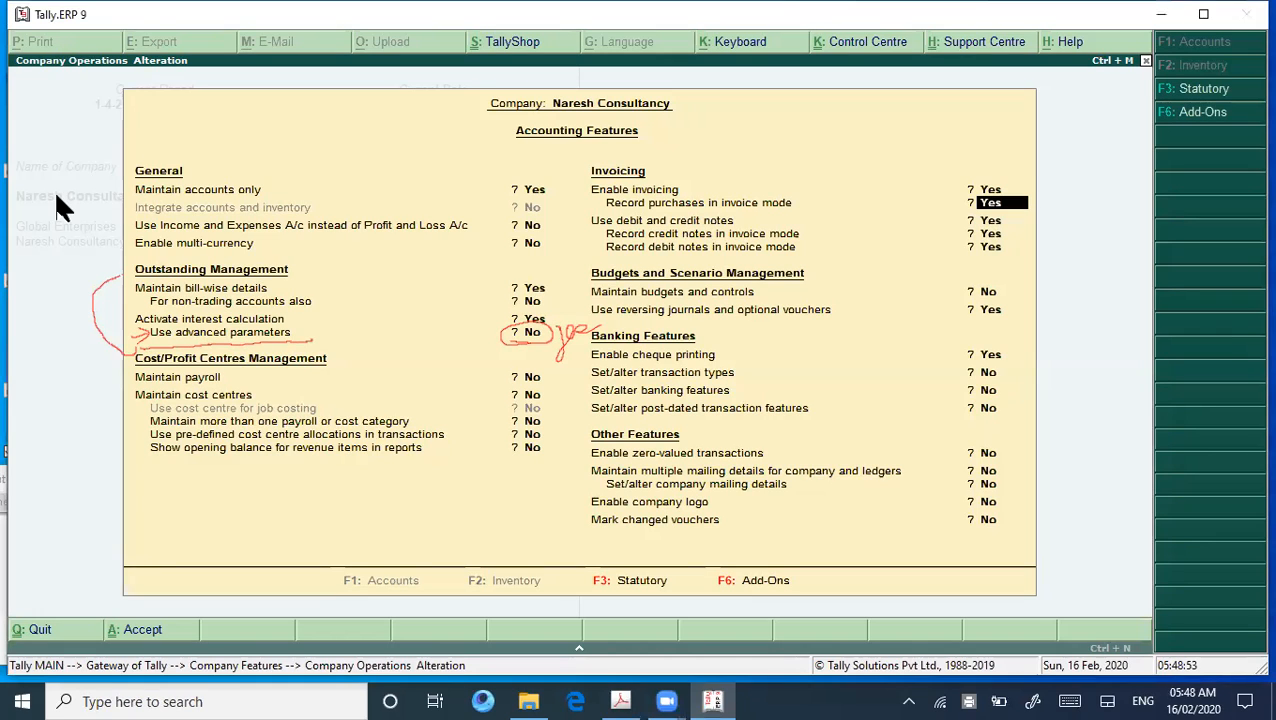
pyautogui.press('Up')
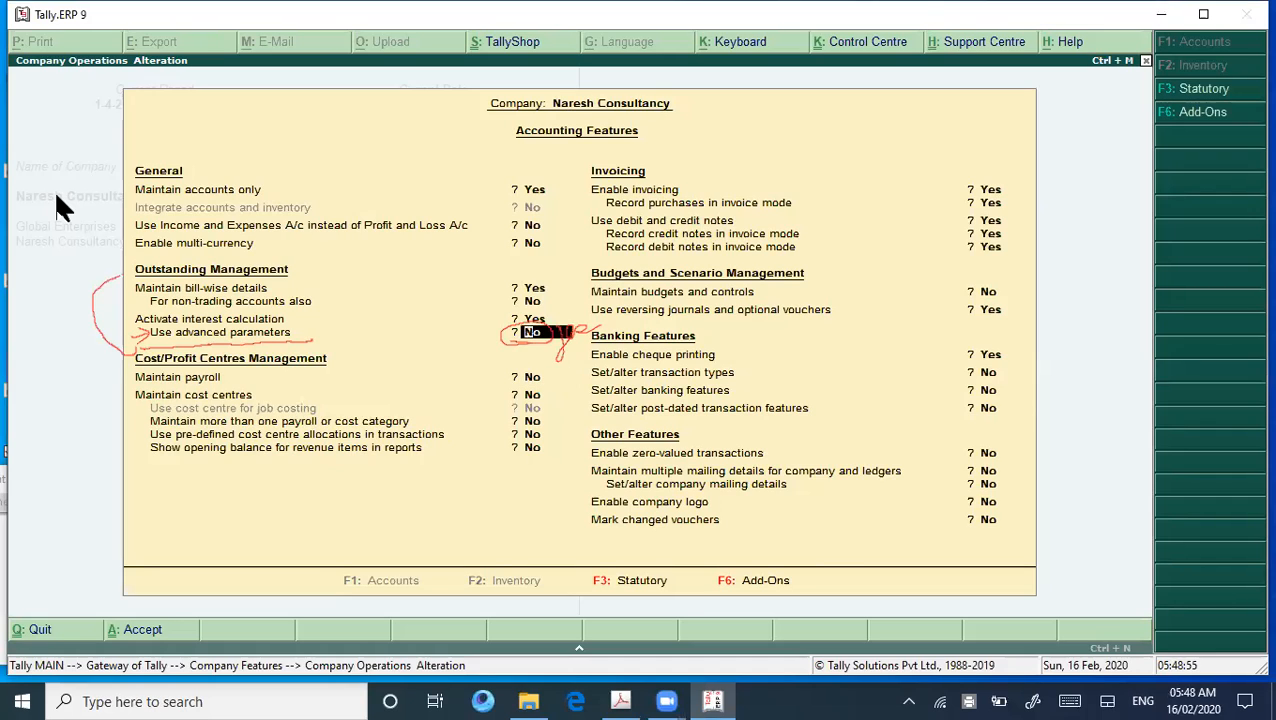
pyautogui.write('y')
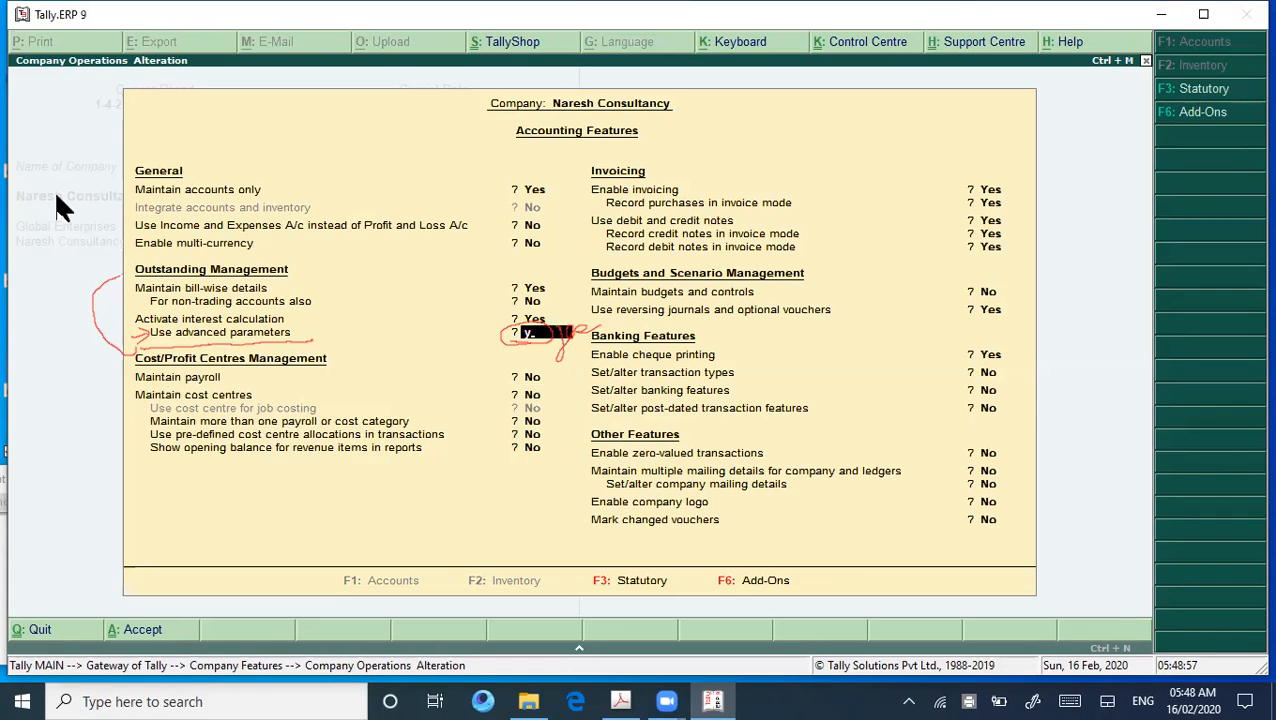
pyautogui.press('Return')
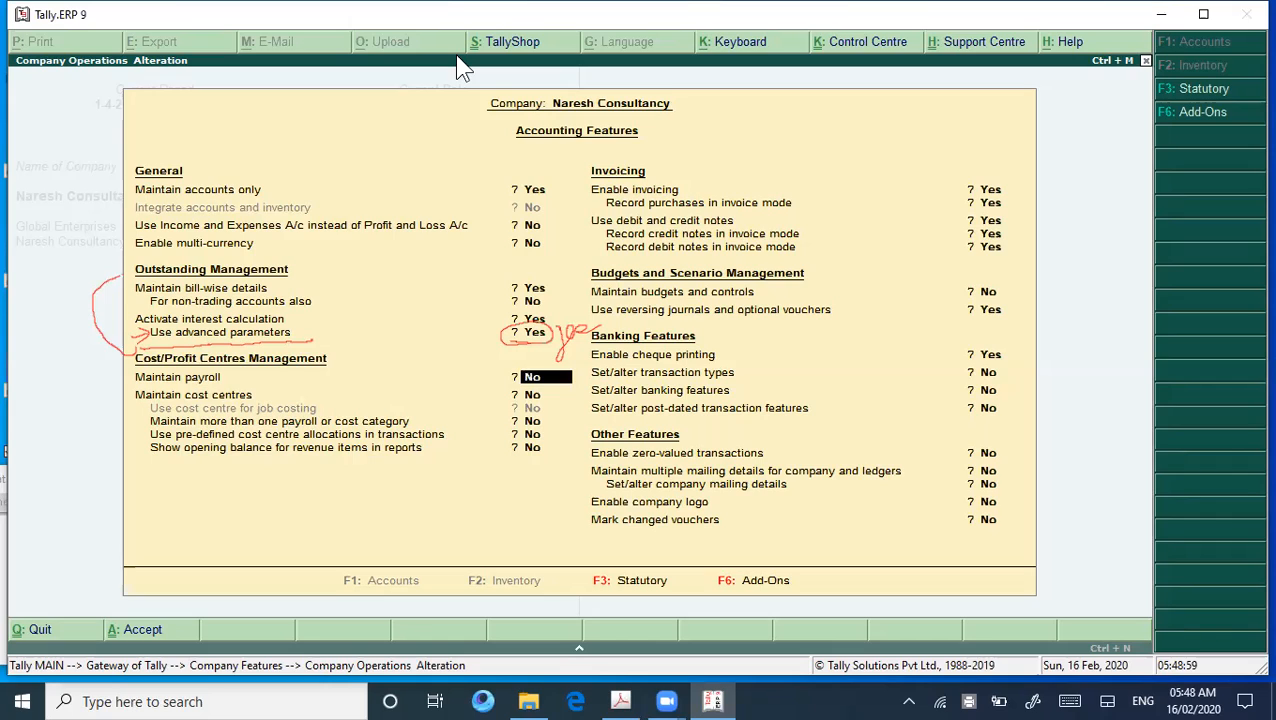
# Keep the remaining accounting features as they are, accept the changes and return to the Gateway of Tally
pyautogui.press('Return')
pyautogui.press('Return')
pyautogui.press('Return')
pyautogui.press('Return')
pyautogui.press('Return')
pyautogui.press('Return')
pyautogui.press('Return')
pyautogui.press('Return')
pyautogui.press('Return')
pyautogui.press('Return')
pyautogui.press('Return')
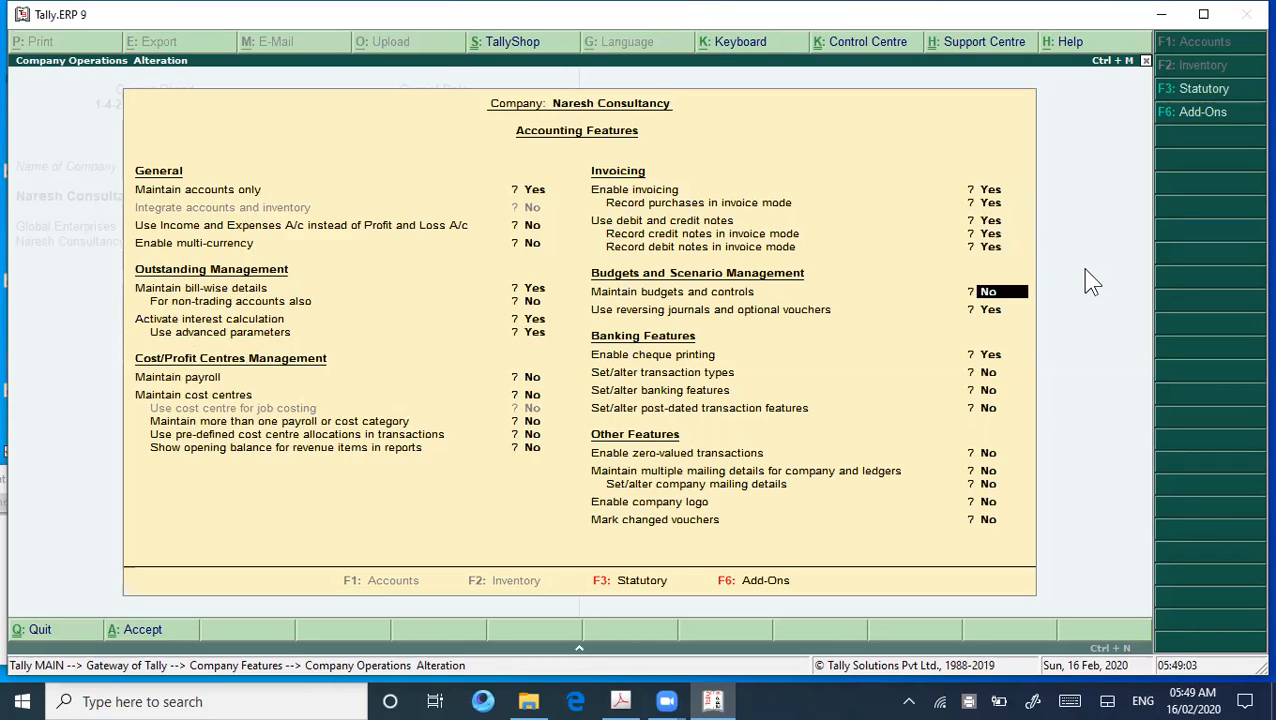
pyautogui.press('Return')
pyautogui.press('Return')
pyautogui.press('Return')
pyautogui.press('Return')
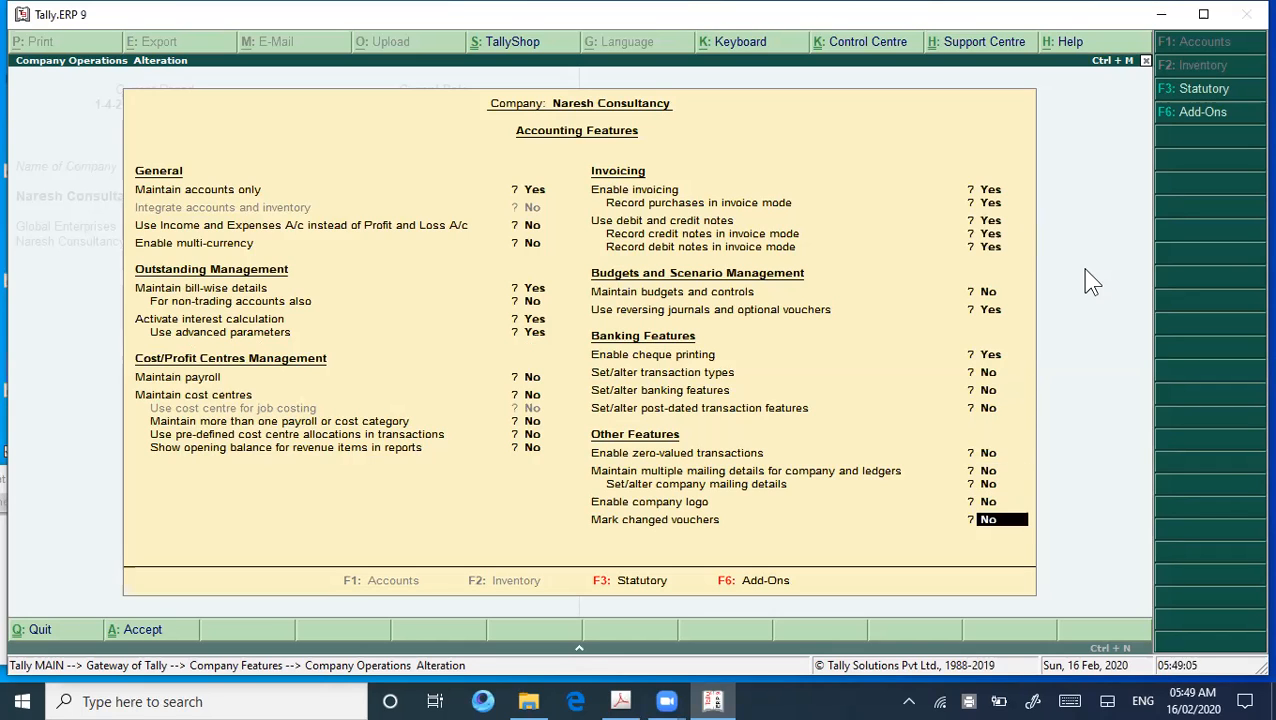
pyautogui.press('Return')
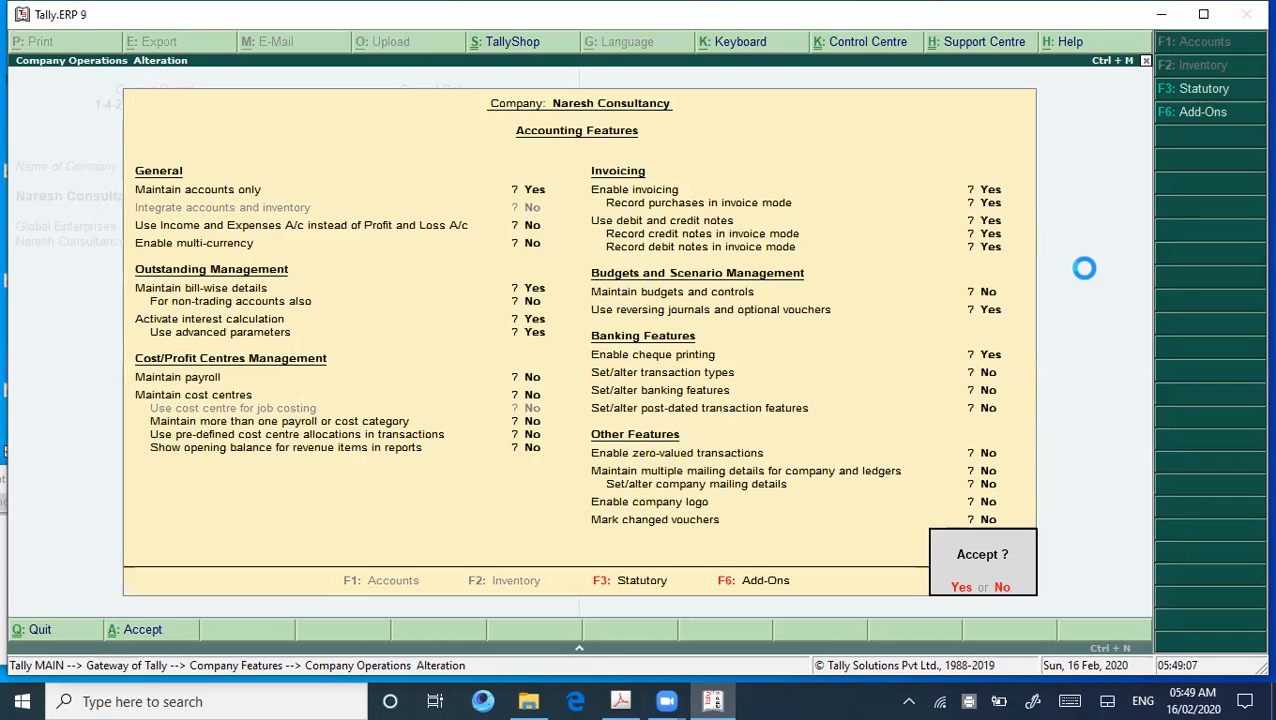
pyautogui.press('Return')
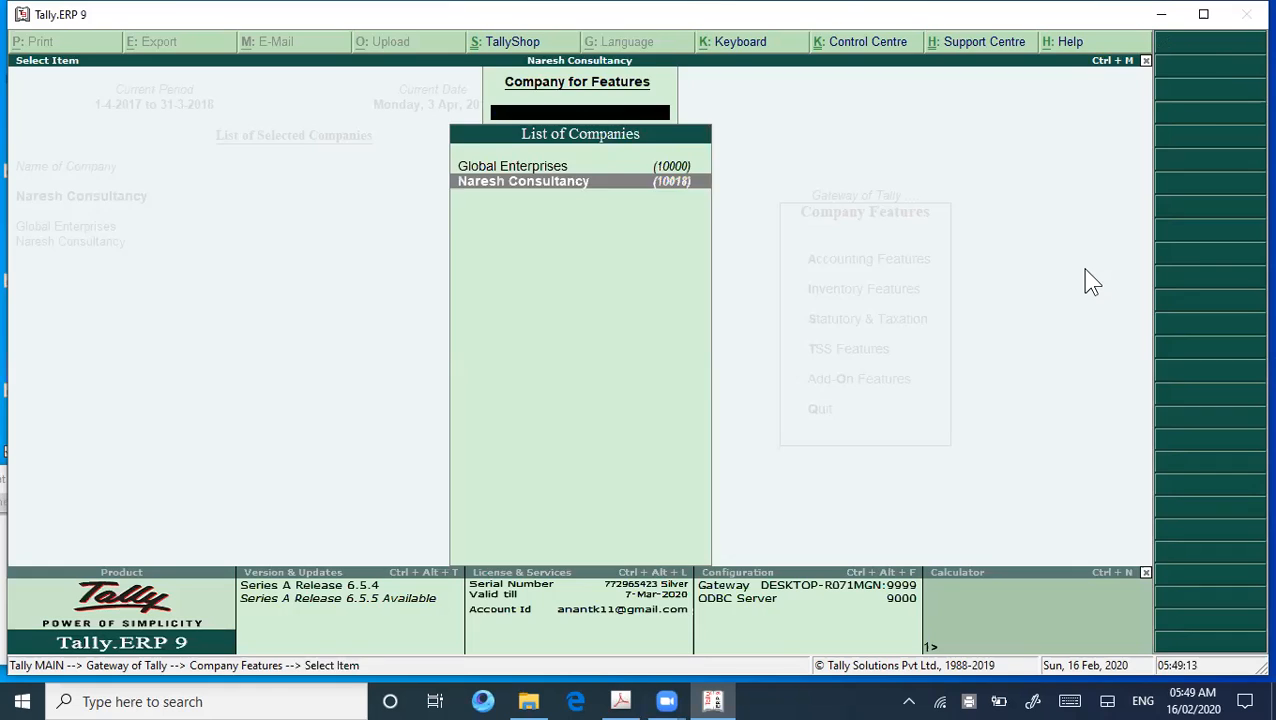
pyautogui.press('Return')
pyautogui.press('Escape')
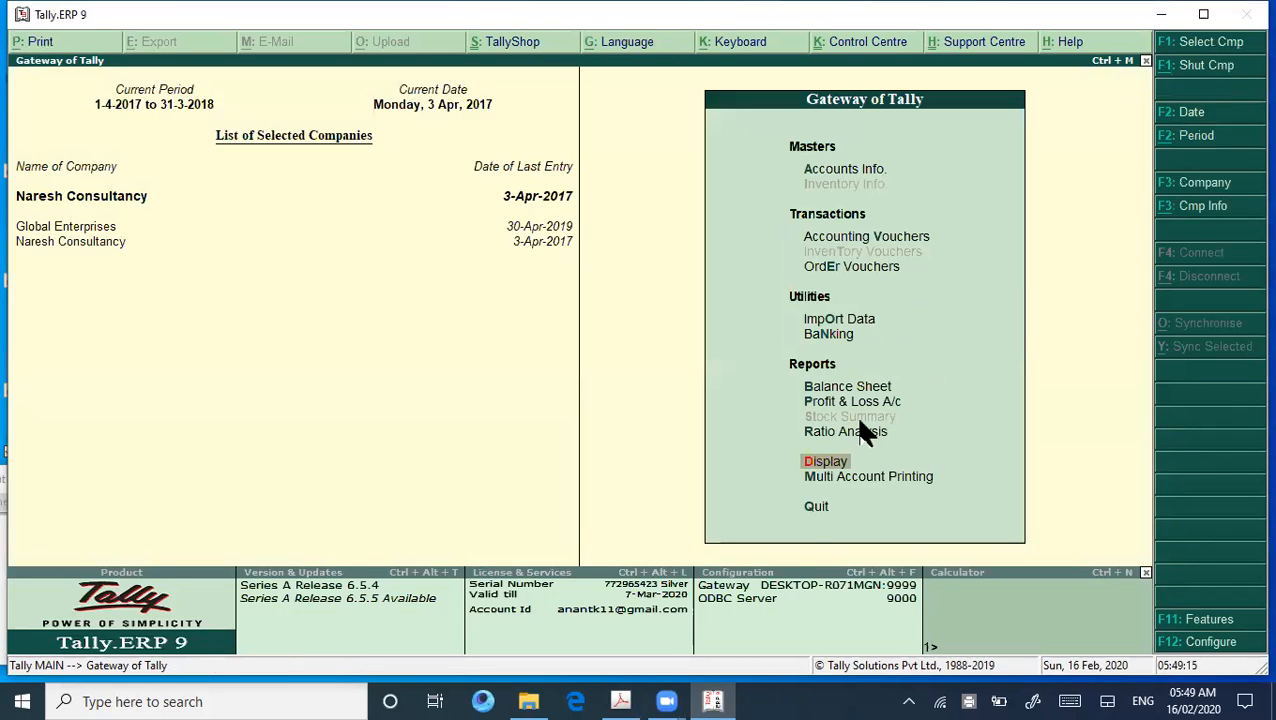
# Switch to the PDF in Acrobat, move its window up over Tally and bring the 10-04-2017 Supreme Enterprises example into view
pyautogui.click(619, 702)
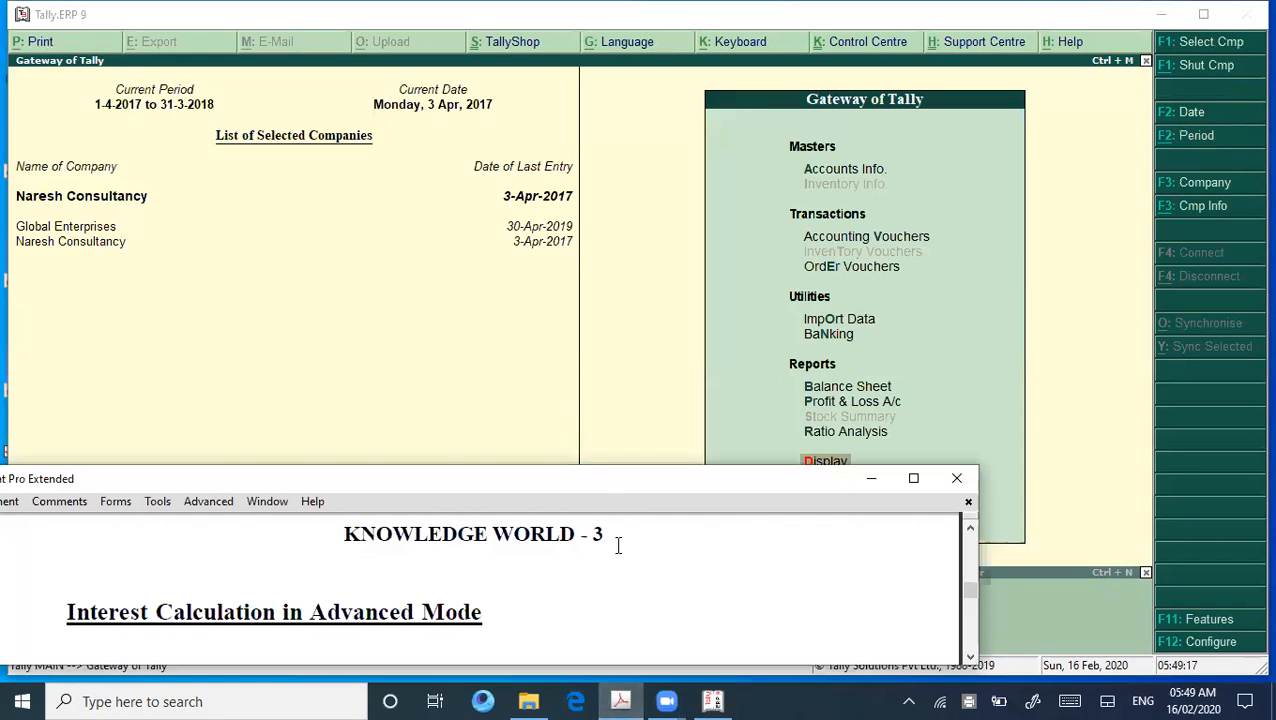
pyautogui.moveTo(623, 478); pyautogui.dragTo(623, 369)
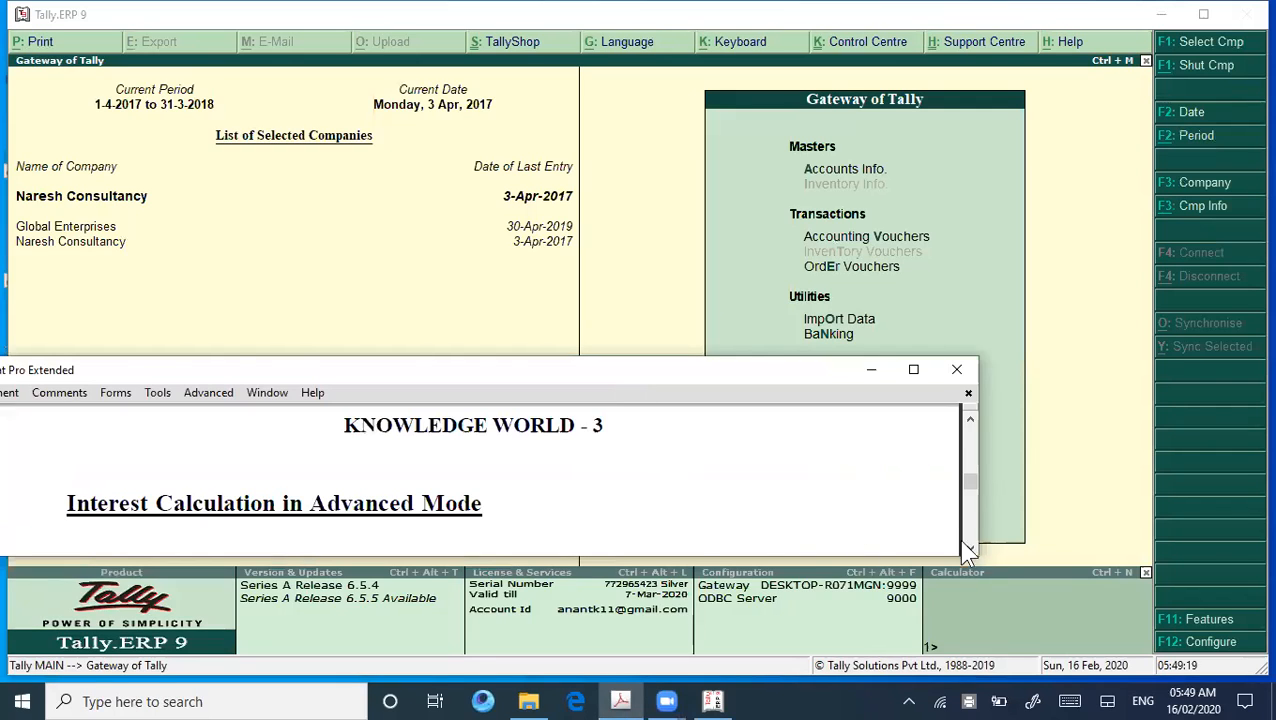
pyautogui.click(971, 549)
pyautogui.moveTo(971, 549); pyautogui.dragTo(971, 549)
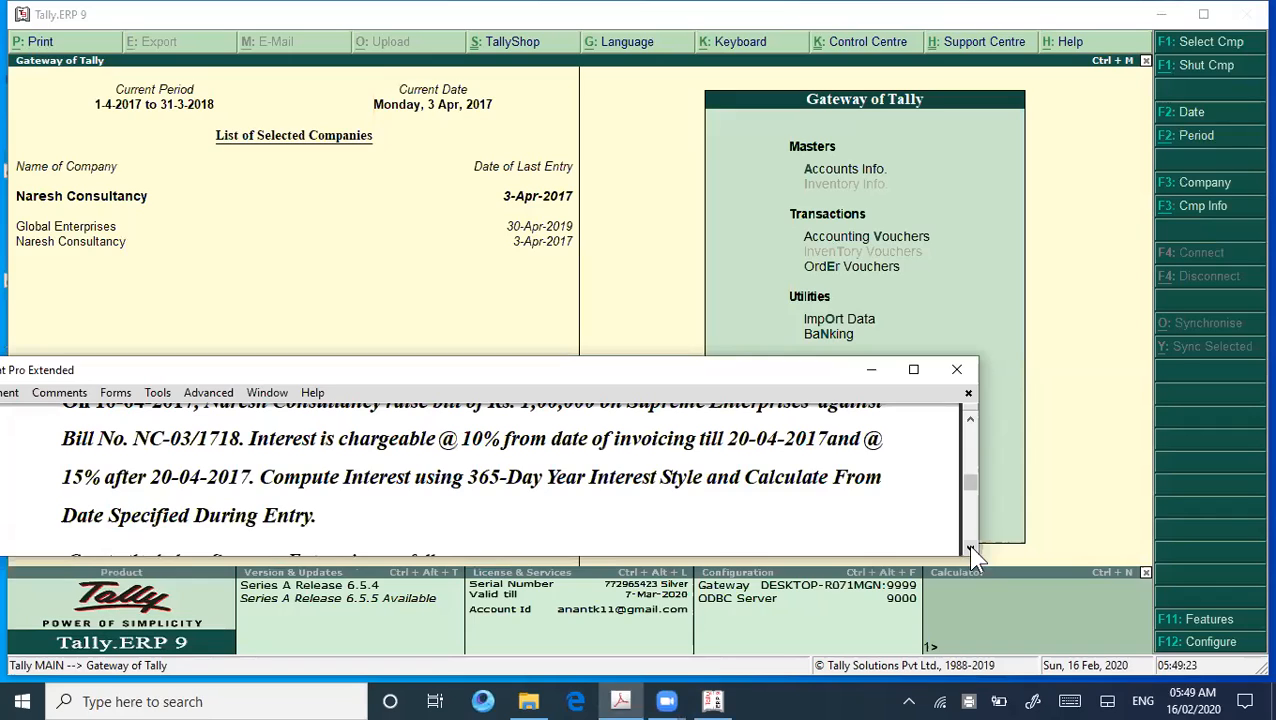
pyautogui.click(971, 420)
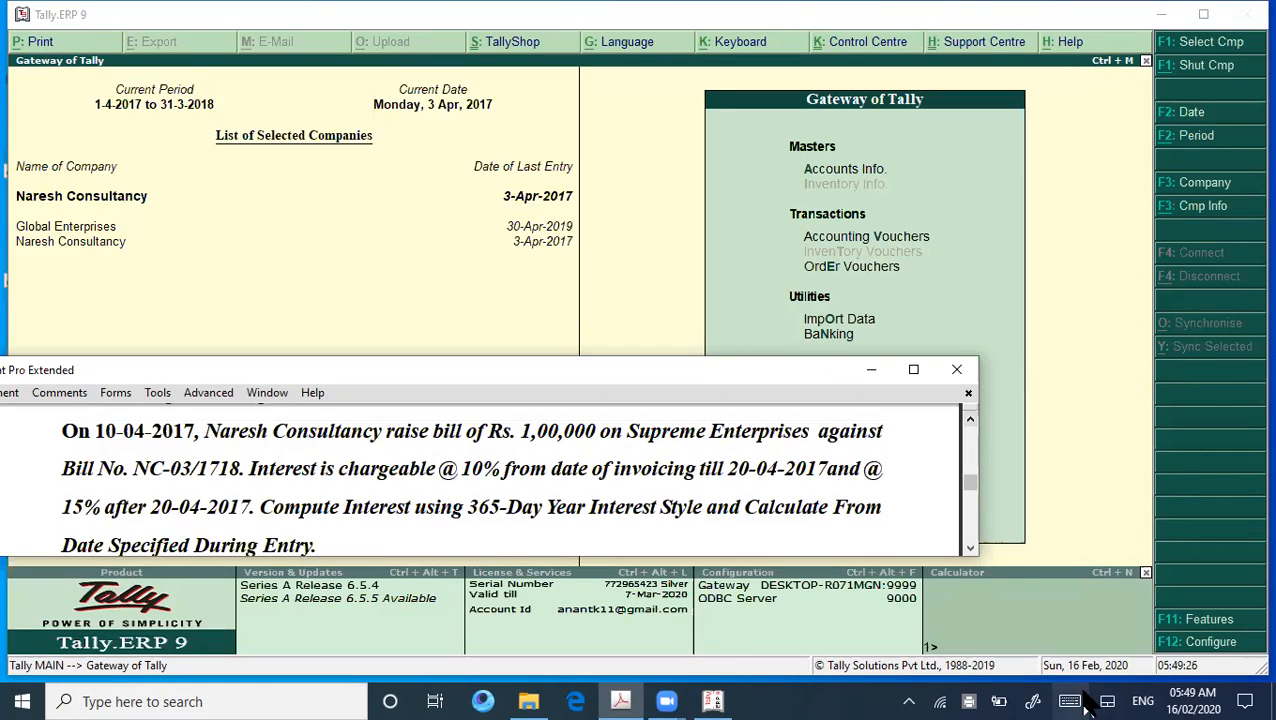
# Pin the PDF window so that it stays on top of other windows
pyautogui.click(910, 705)
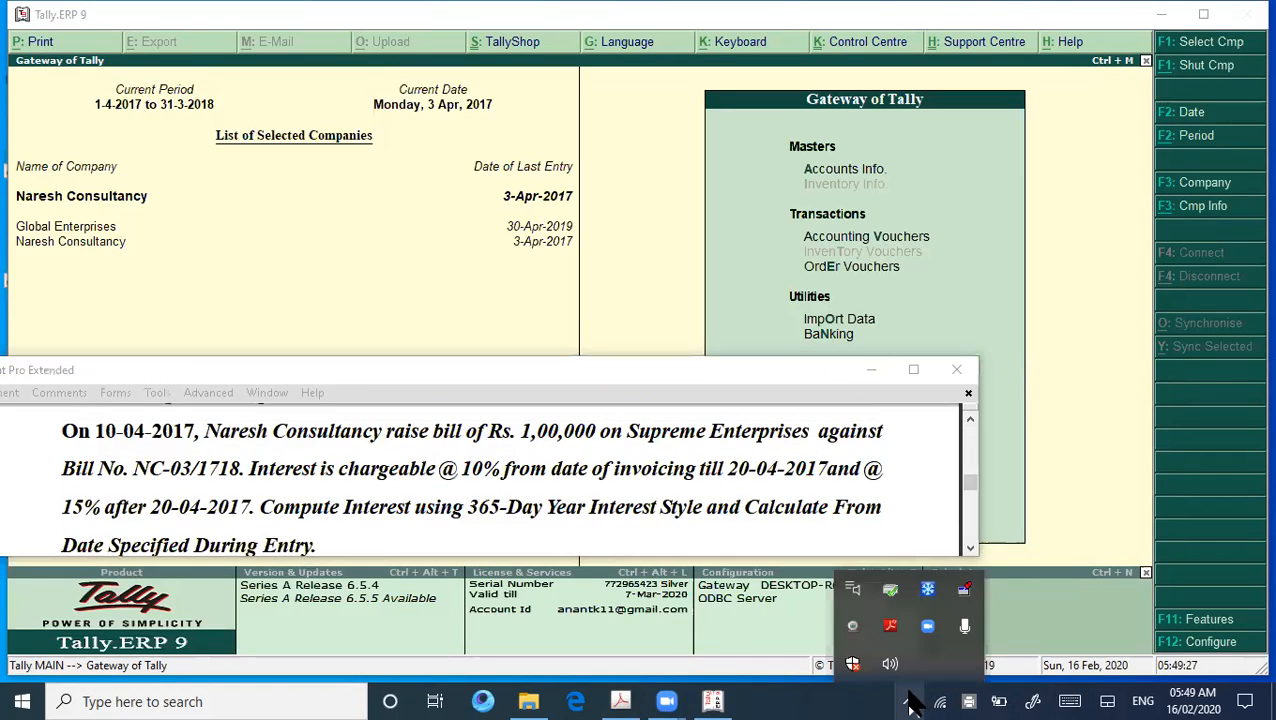
pyautogui.click(949, 587)
pyautogui.click(848, 376)
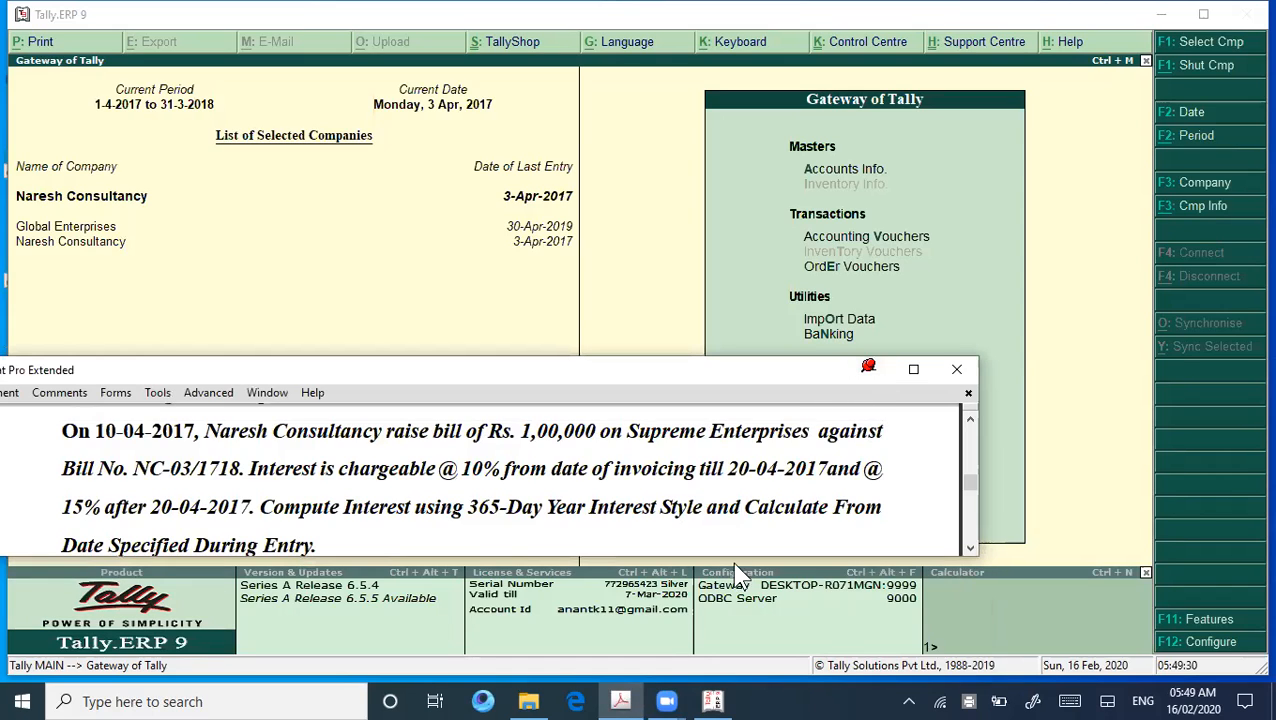
# Bring the PDF's instructions for creating the Supreme Enterprises ledger into view
pyautogui.click(967, 546)
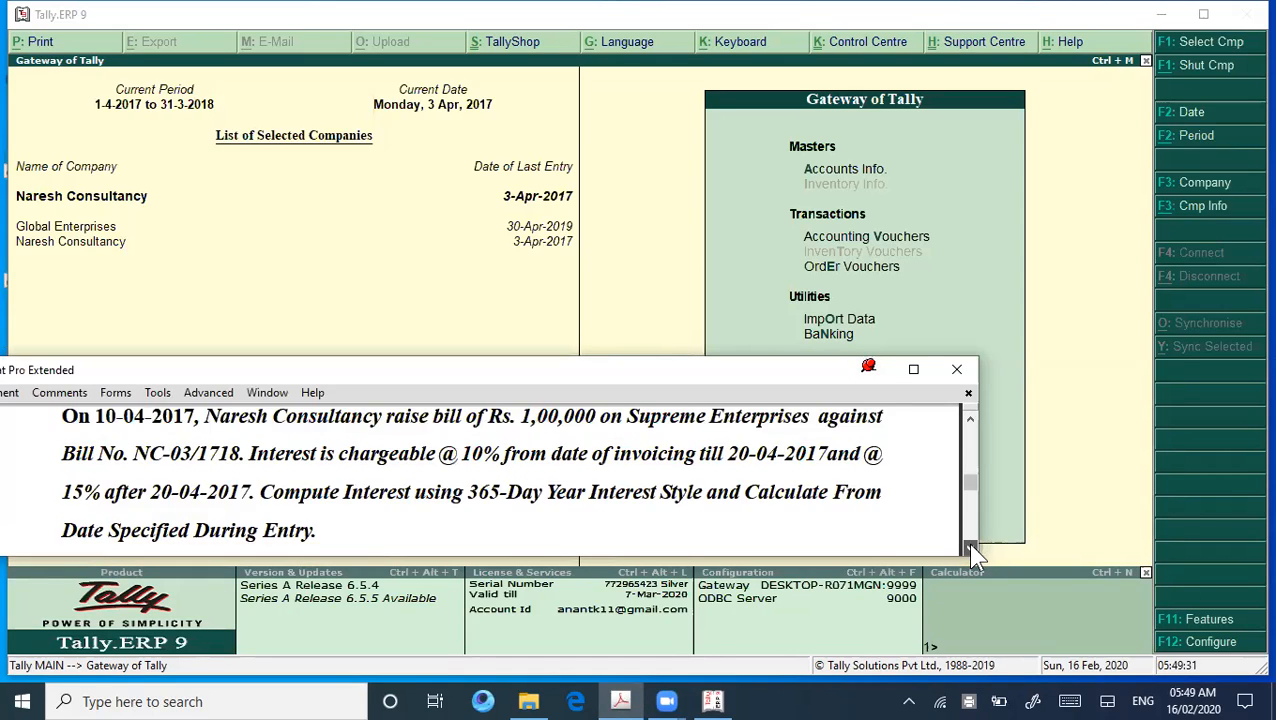
pyautogui.click(970, 547)
pyautogui.click(970, 547)
pyautogui.click(970, 547)
pyautogui.click(970, 547)
pyautogui.click(970, 547)
pyautogui.click(970, 547)
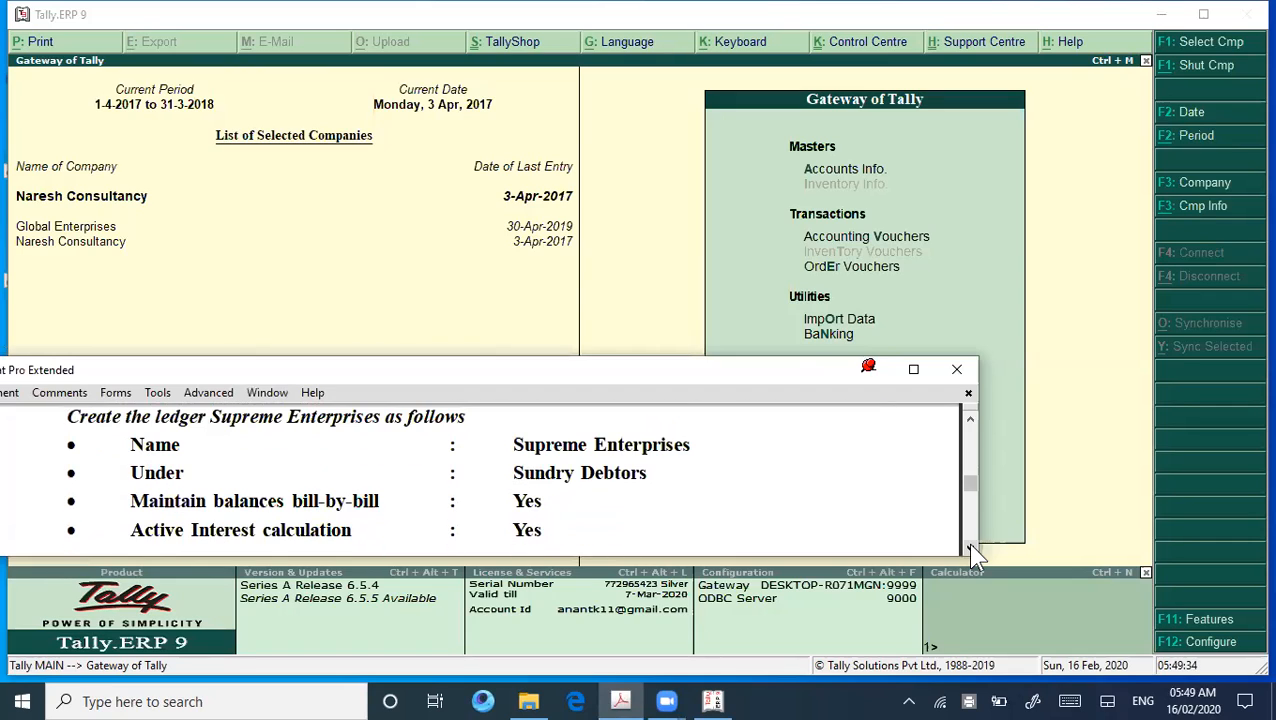
# Switch to Tally.ERP 9 and open the creation form for a single ledger from Accounts Info
pyautogui.click(648, 205)
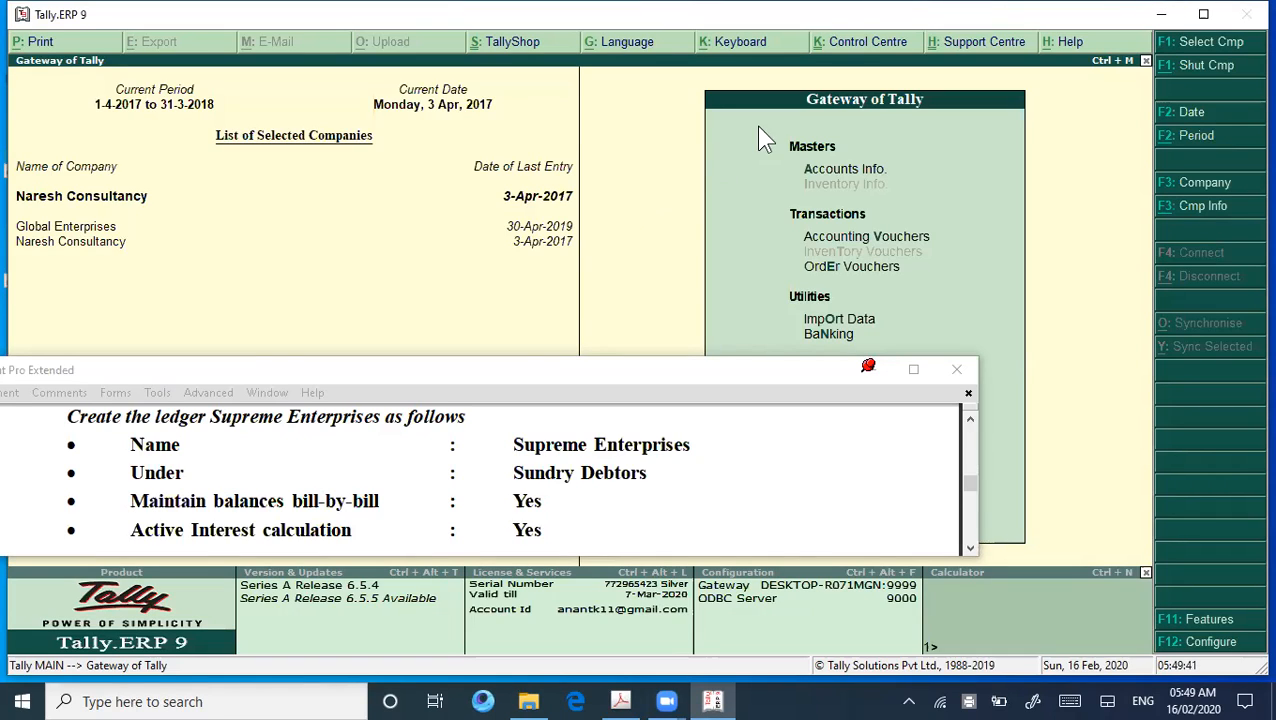
pyautogui.click(850, 170)
pyautogui.press('Down')
pyautogui.press('Return')
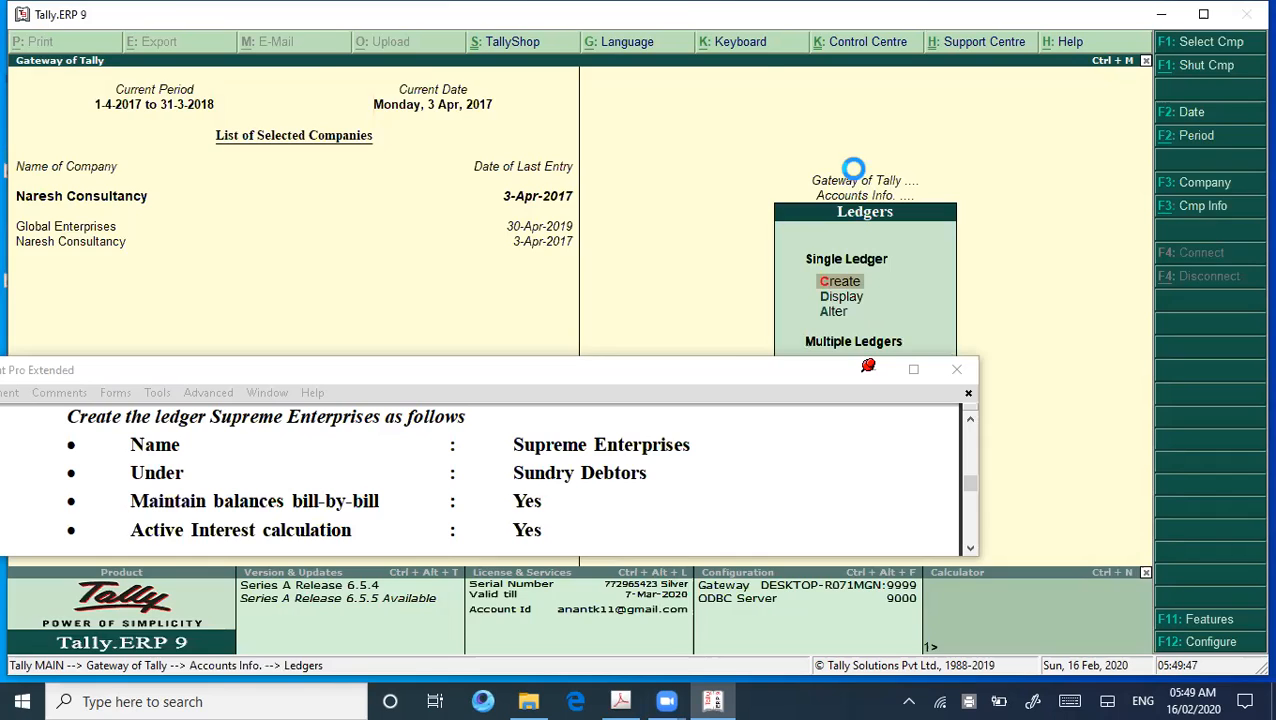
pyautogui.press('Return')
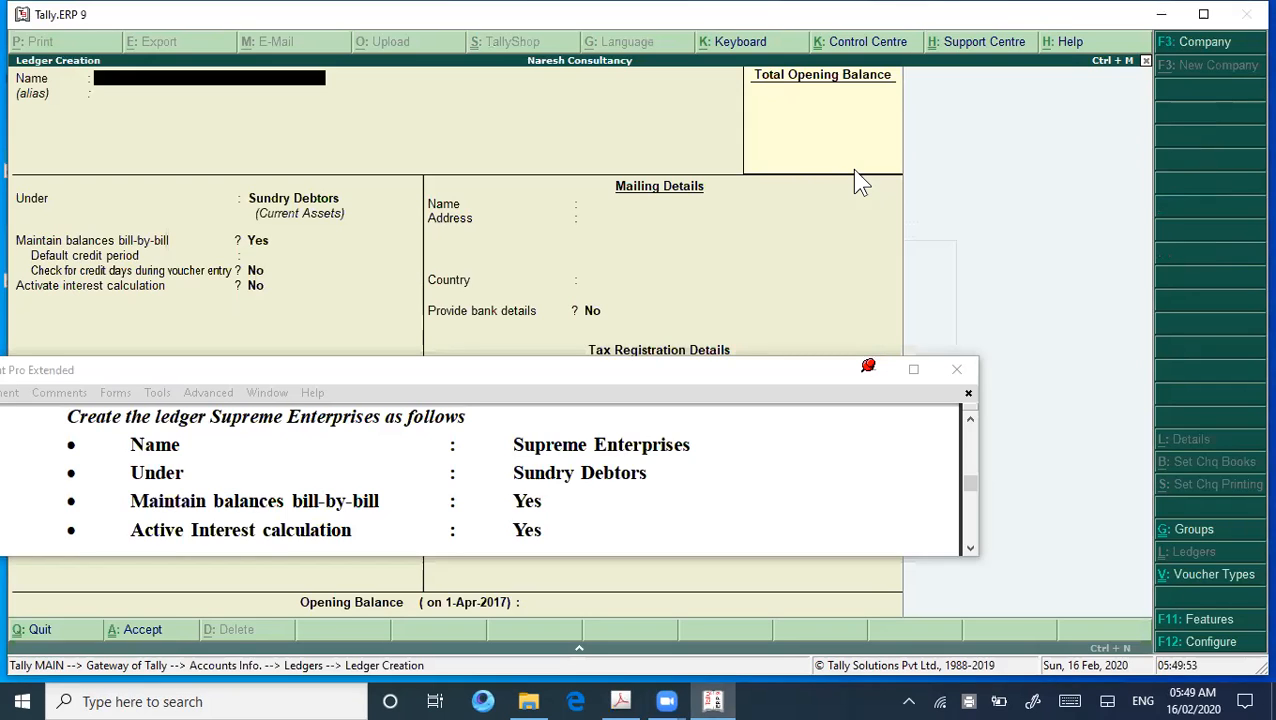
# Name the ledger "Supreme Enterprises", leave the alias blank, and keep it under Sundry Debtors with bill-by-bill balances set to Yes
pyautogui.write('Supreme')
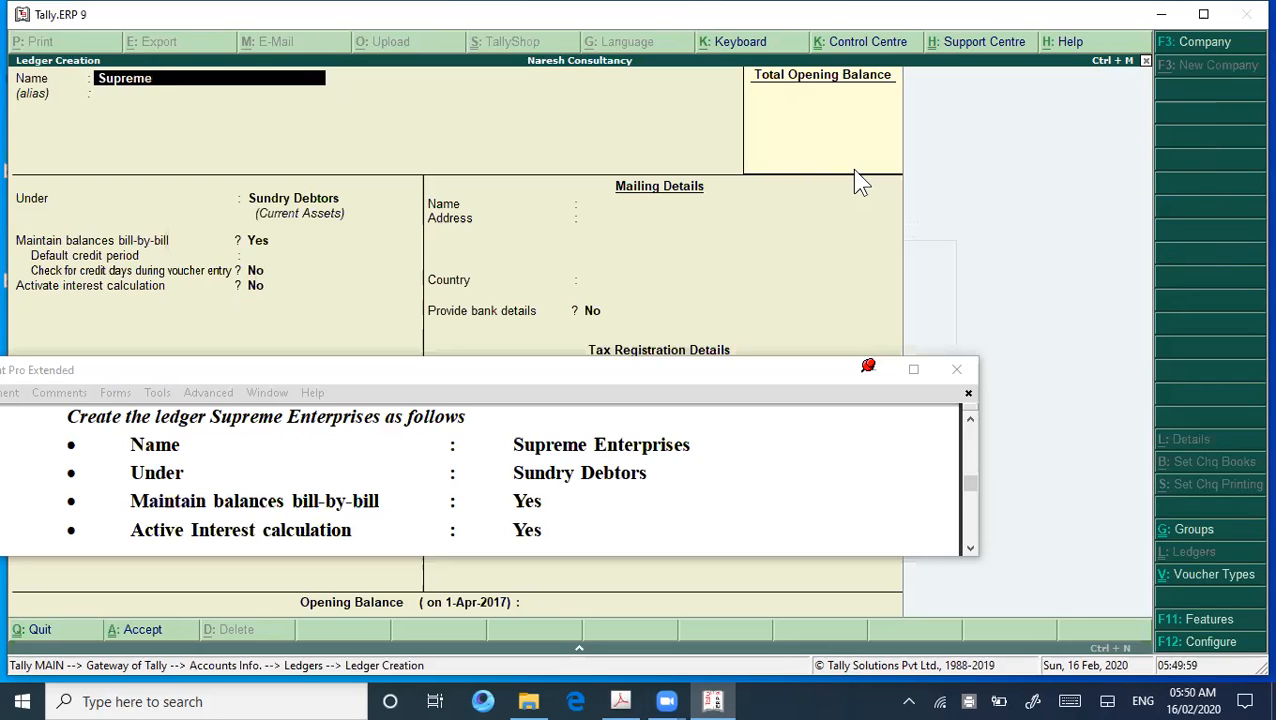
pyautogui.write(' Enterprises')
pyautogui.press('Return')
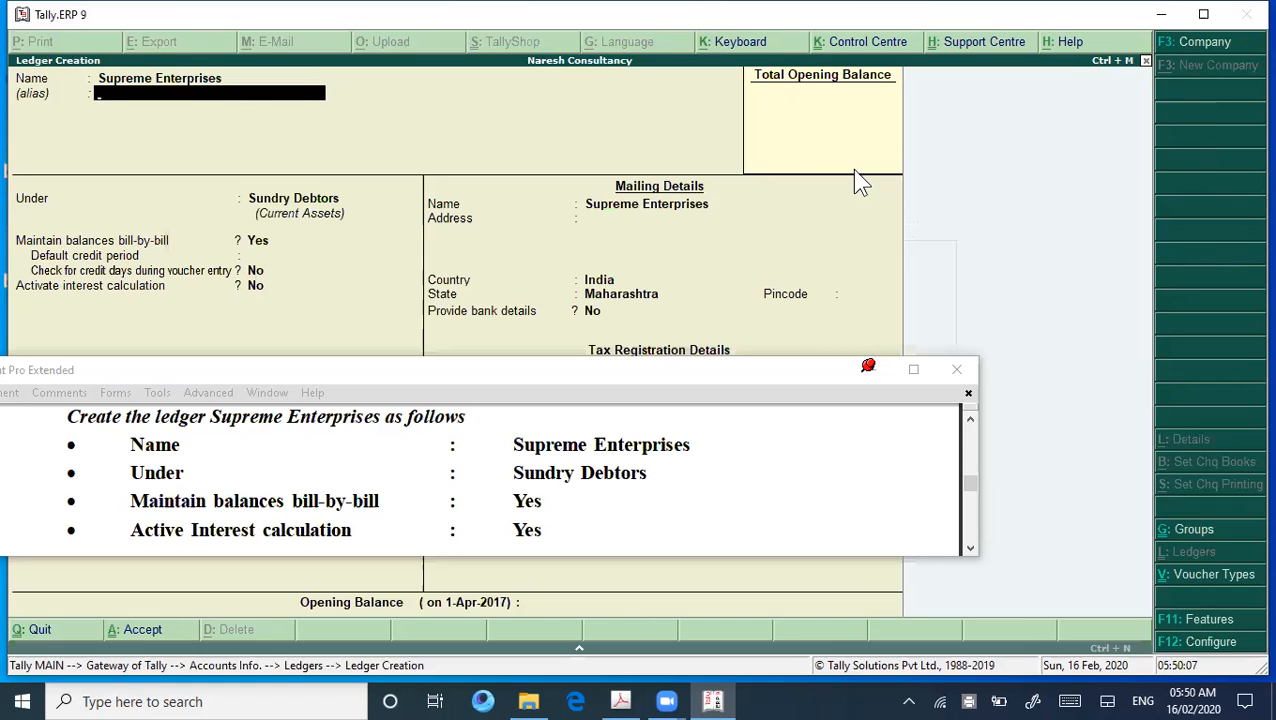
pyautogui.press('Return')
pyautogui.press('Return')
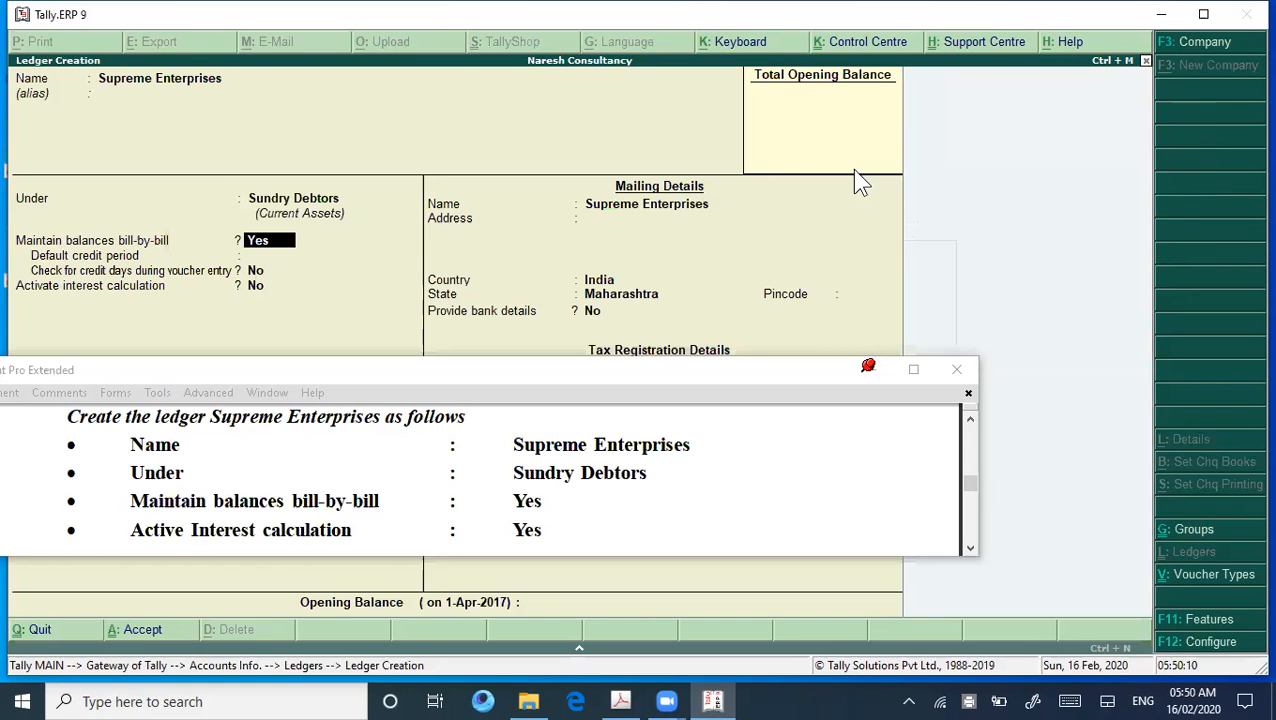
pyautogui.press('Return')
# Leave the default credit period blank and the credit-days check at No, and set Activate interest calculation to Yes
pyautogui.press('Return')
pyautogui.press('Return')
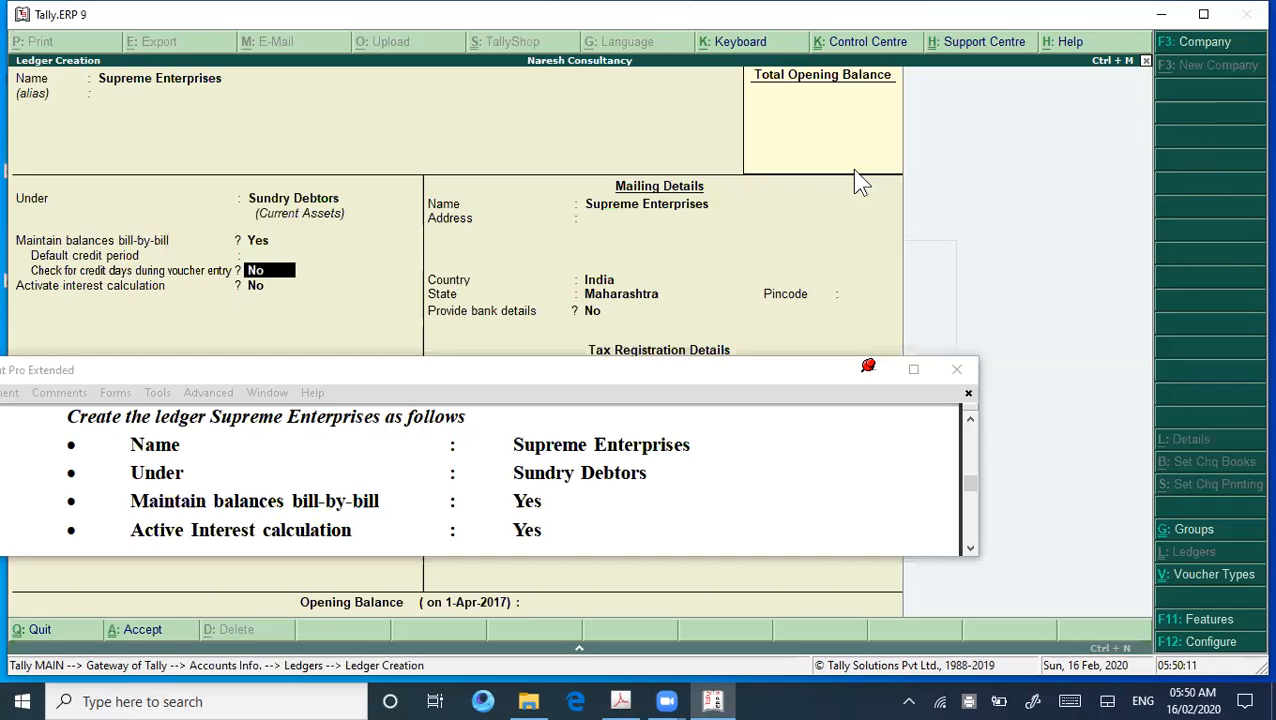
pyautogui.write('y')
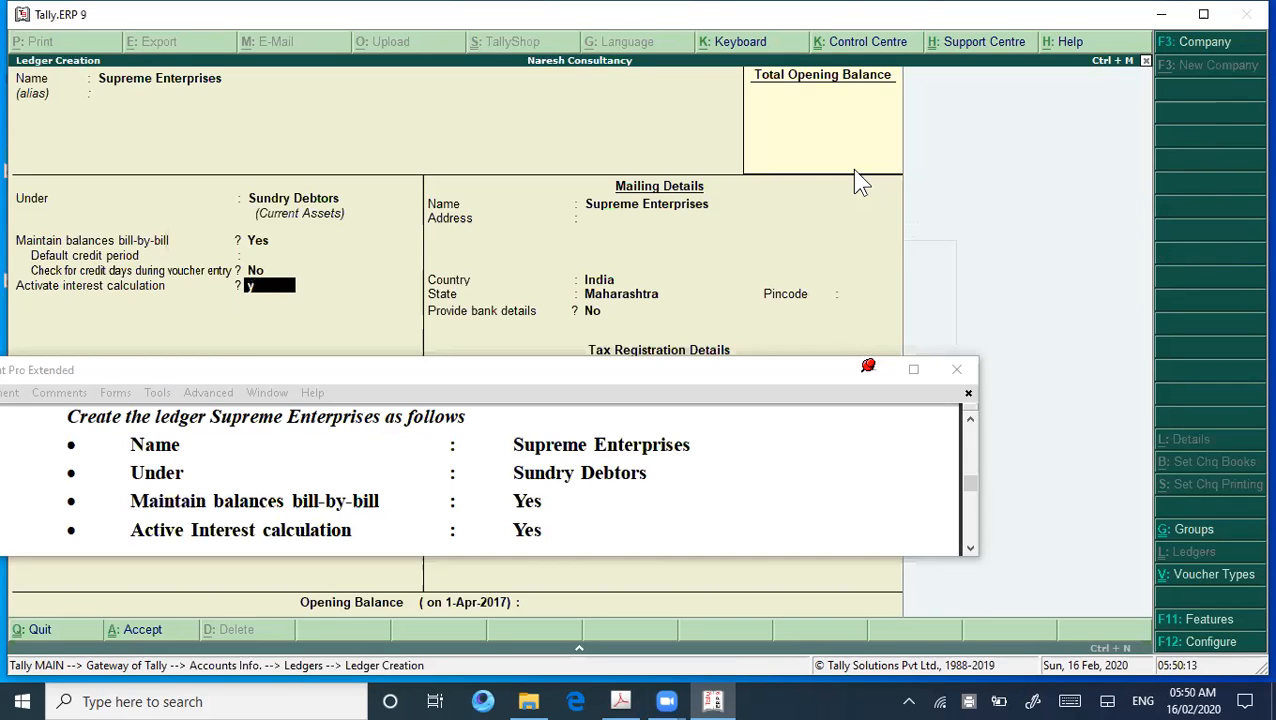
pyautogui.press('Return')
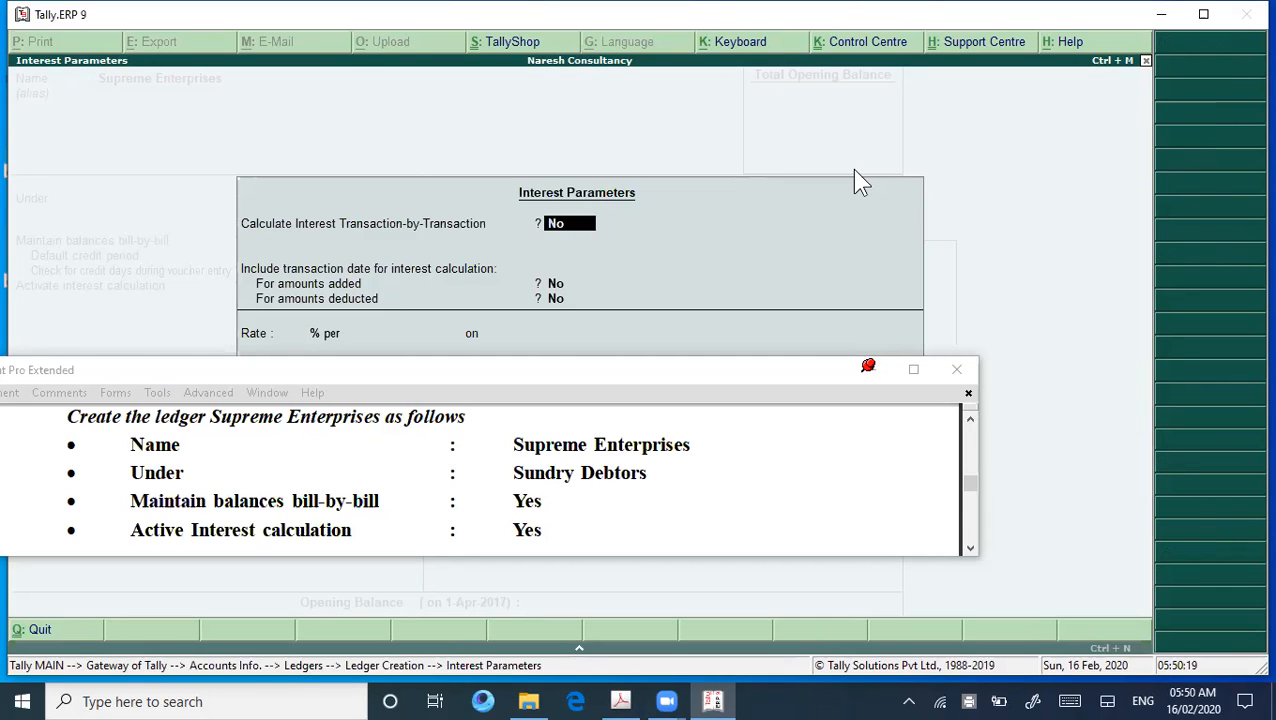
# Set transaction-by-transaction interest, overriding parameters for each transaction and overriding advanced parameters to Yes, keeping No for amounts added and deducted
pyautogui.write('y')
pyautogui.press('Return')
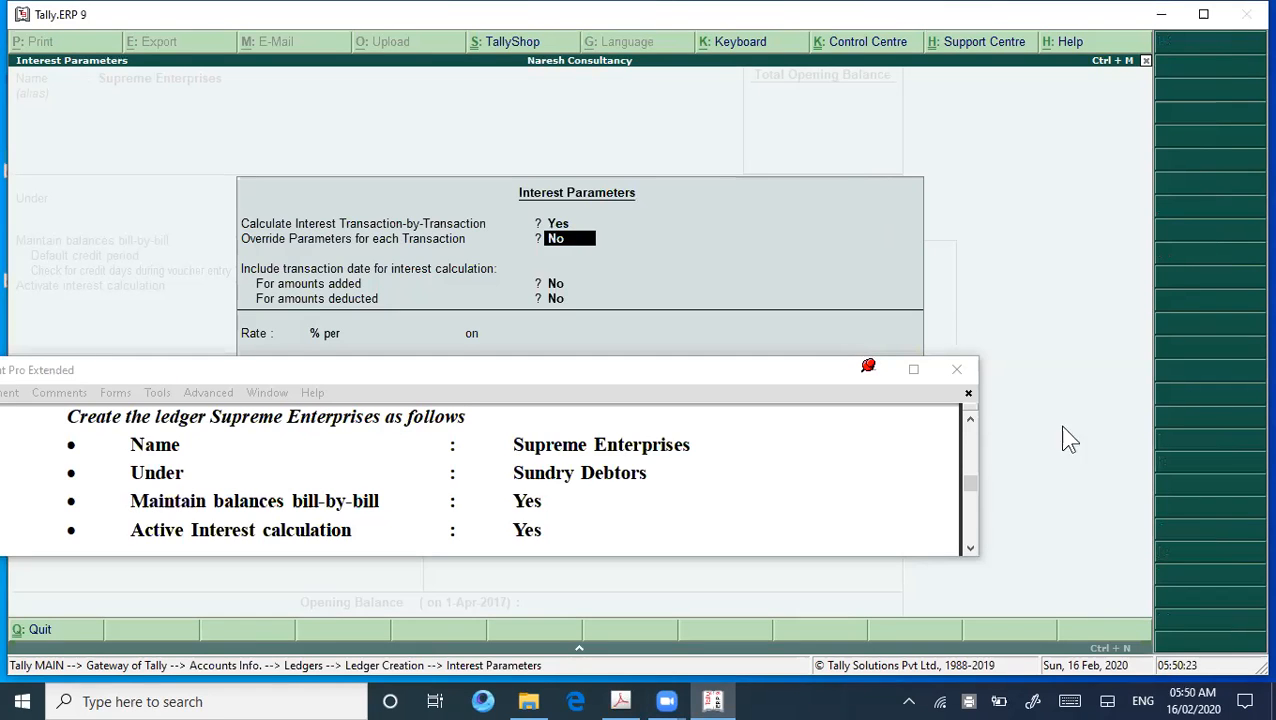
pyautogui.click(969, 549)
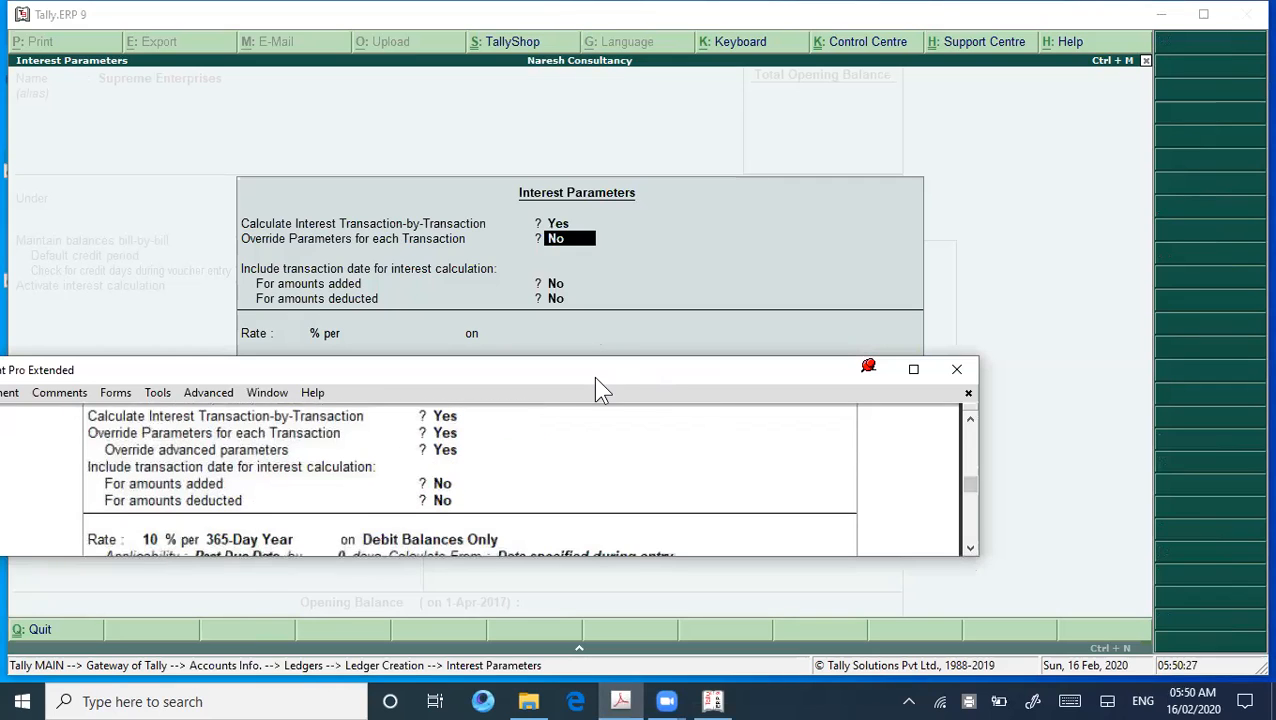
pyautogui.moveTo(593, 376); pyautogui.dragTo(598, 472)
pyautogui.click(820, 268)
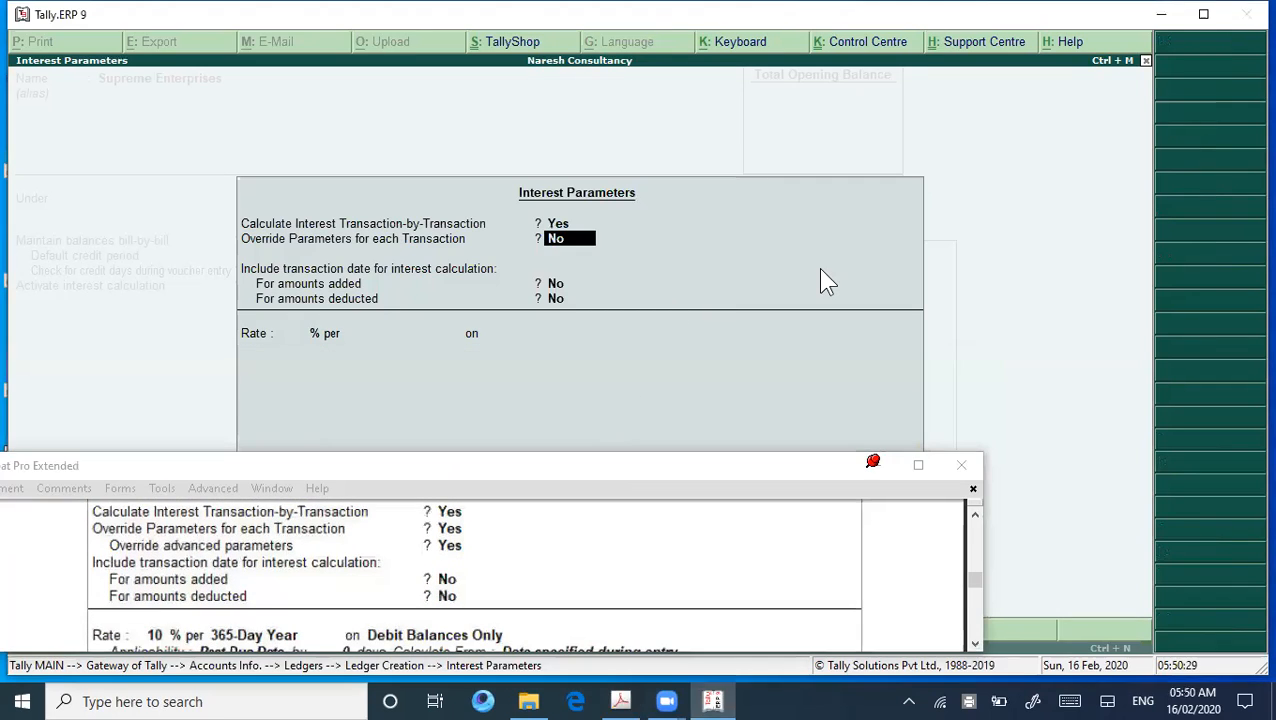
pyautogui.write('y')
pyautogui.press('Return')
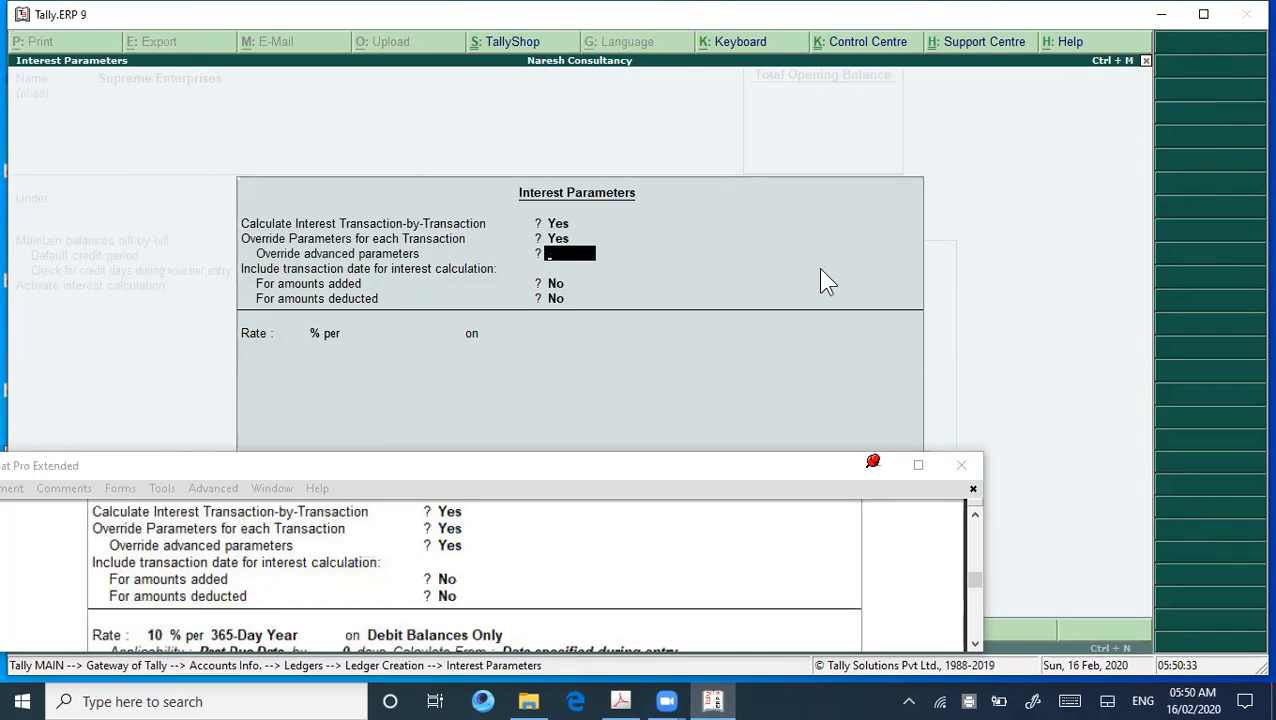
pyautogui.write('y')
pyautogui.press('Return')
pyautogui.press('Return')
pyautogui.press('Return')
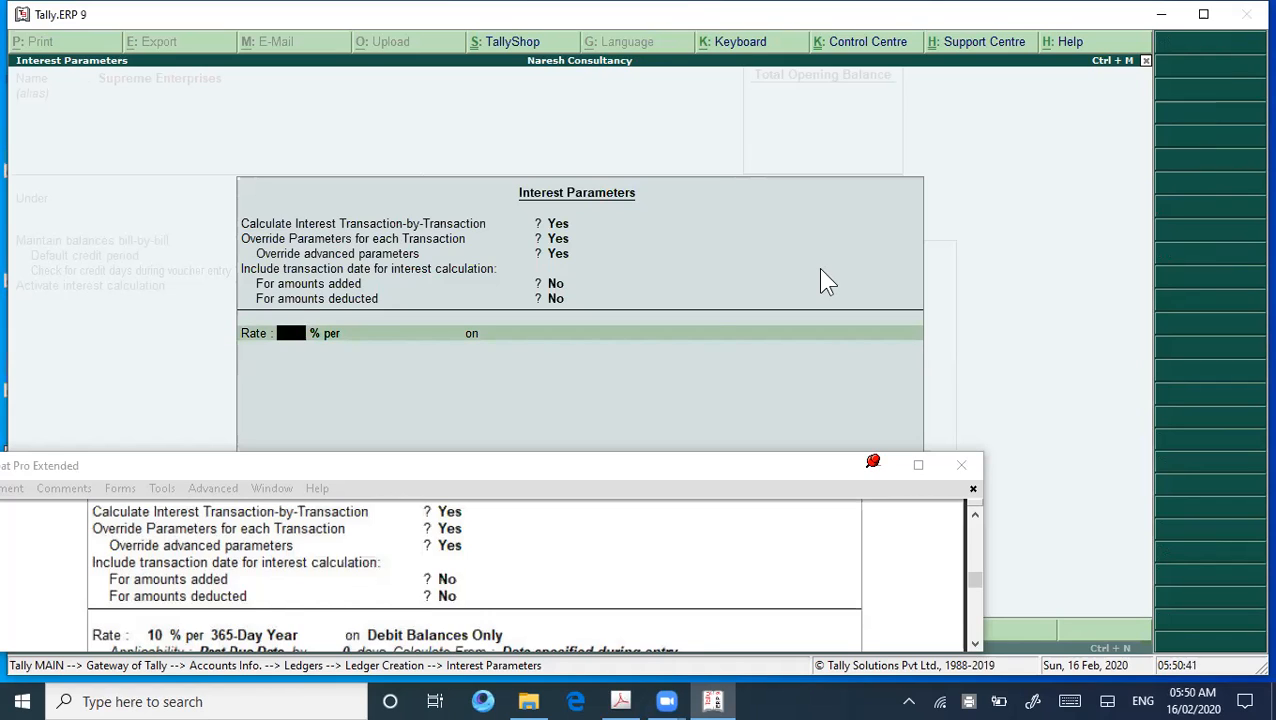
# Set the first interest rate to 10% per 365-Day Year on Debit Balances Only
pyautogui.write('10')
pyautogui.press('Return')
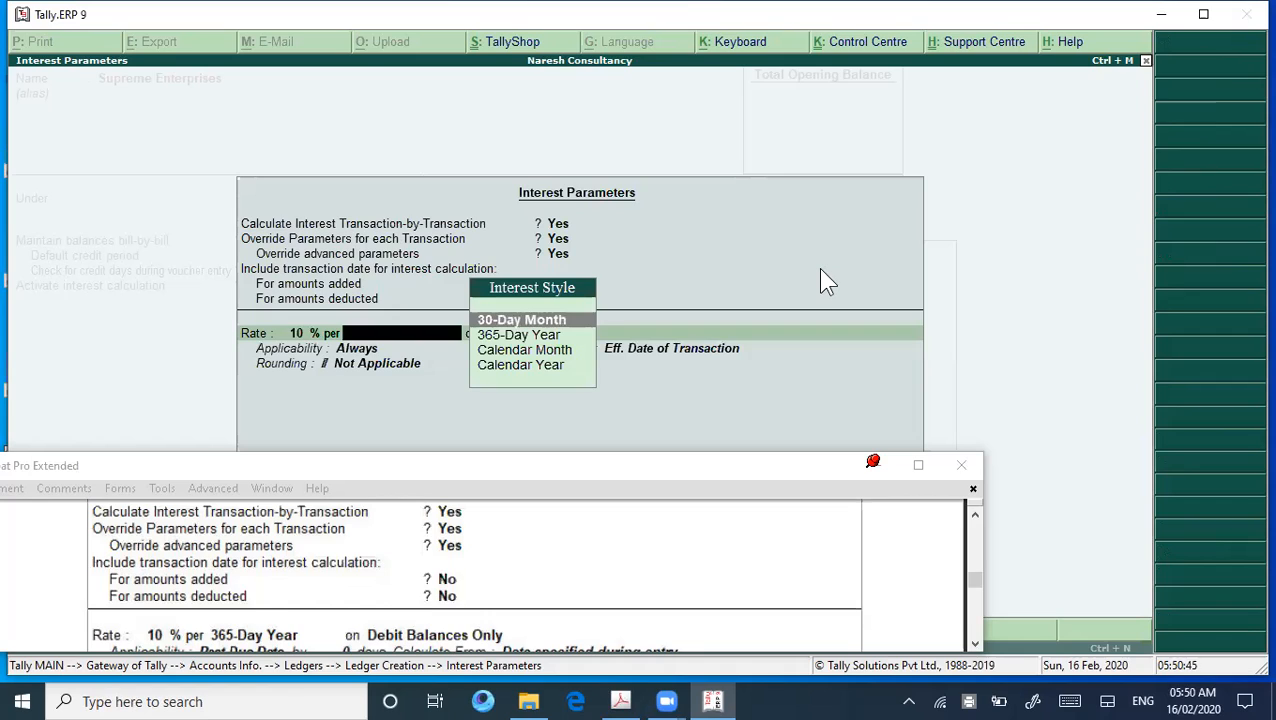
pyautogui.press('Down')
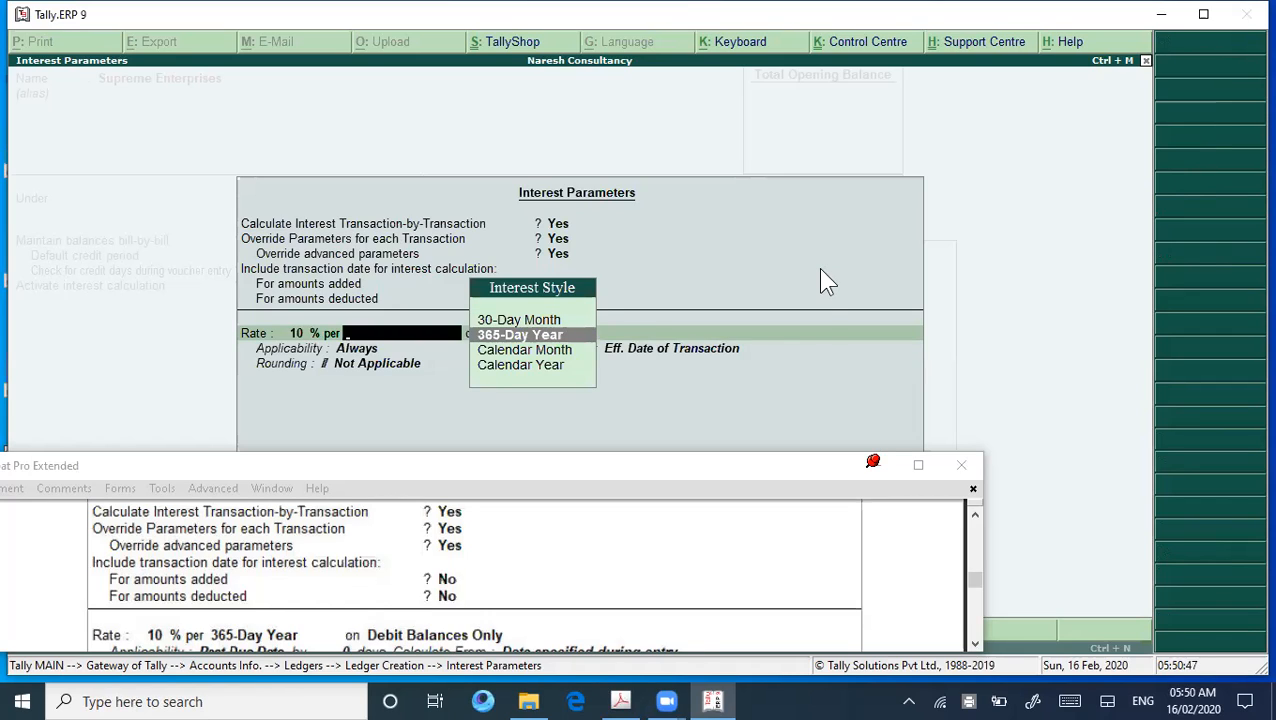
pyautogui.press('Return')
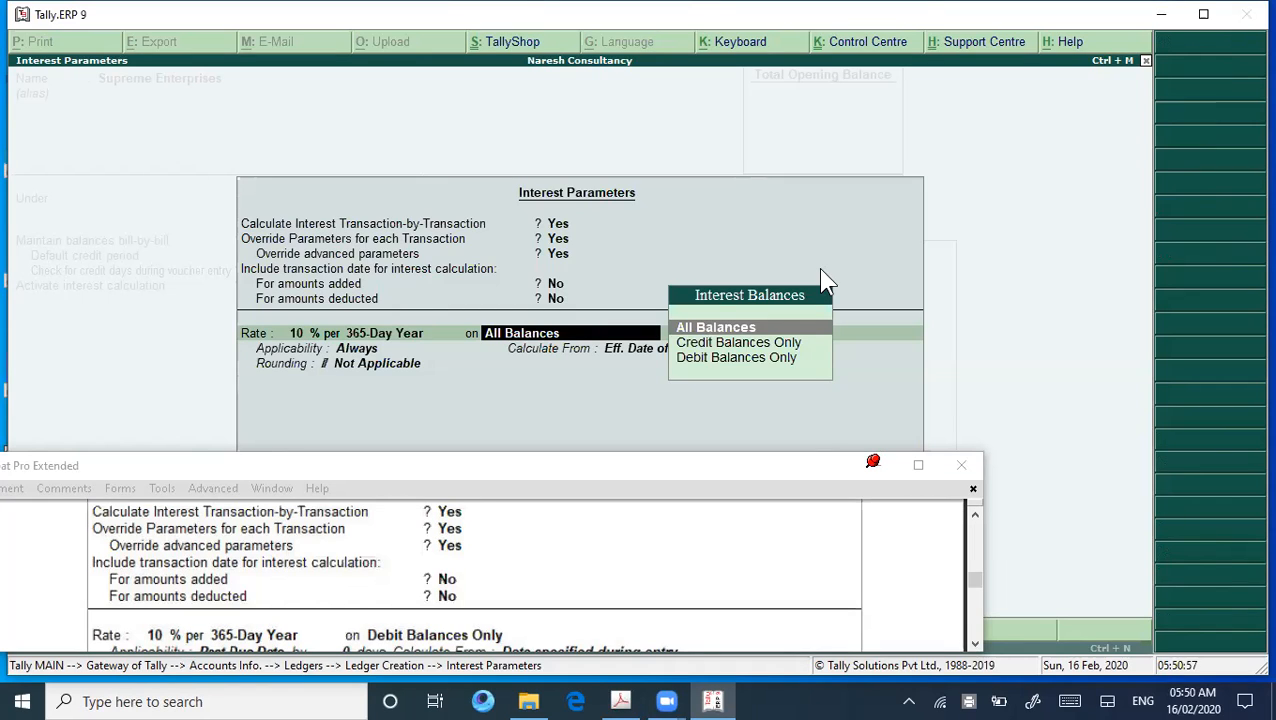
pyautogui.press('Down')
pyautogui.press('Down')
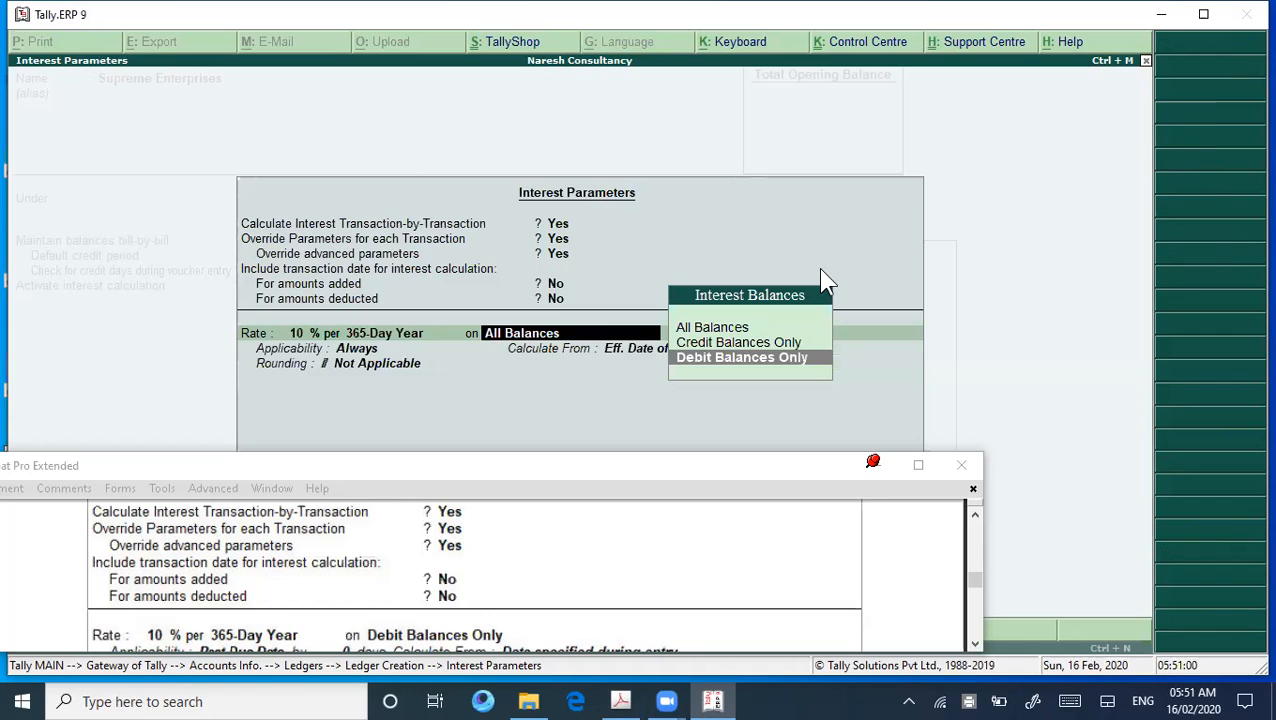
pyautogui.press('Return')
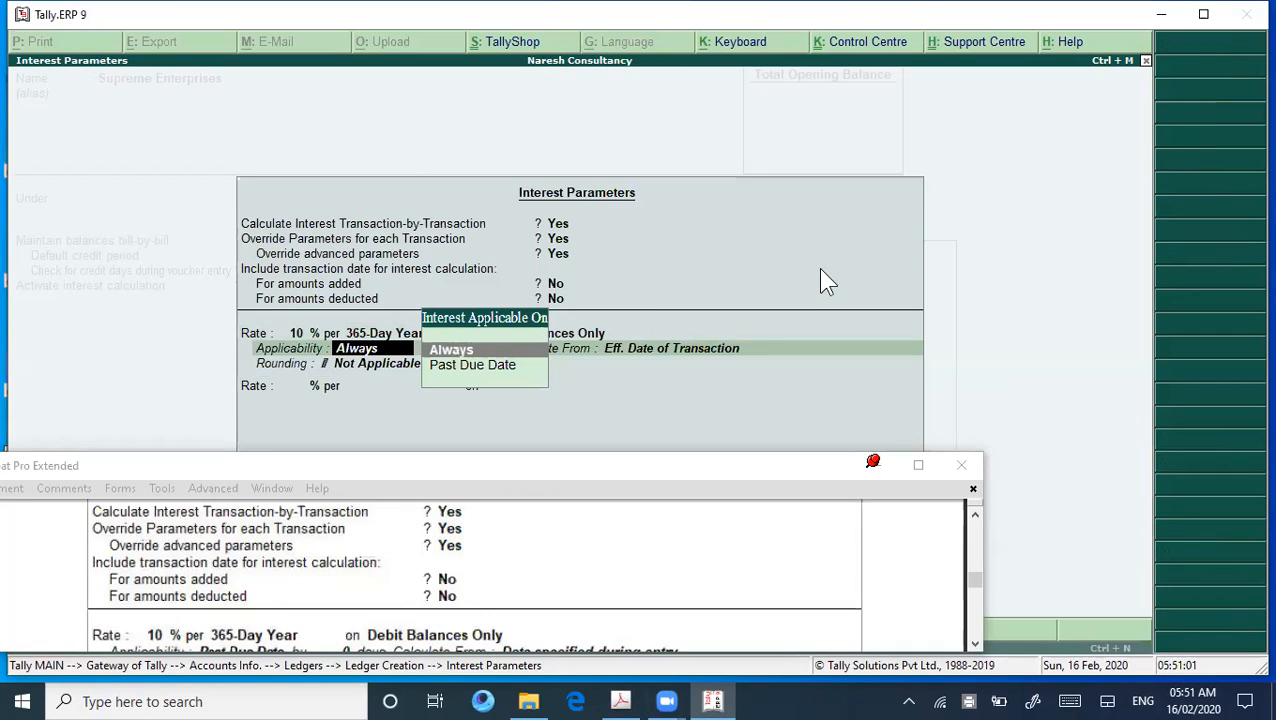
# Make the 10% rate applicable on Past Due Date by 0 days, calculated from Date specified during entry
pyautogui.click(975, 644)
pyautogui.scroll(-3, 975, 647)
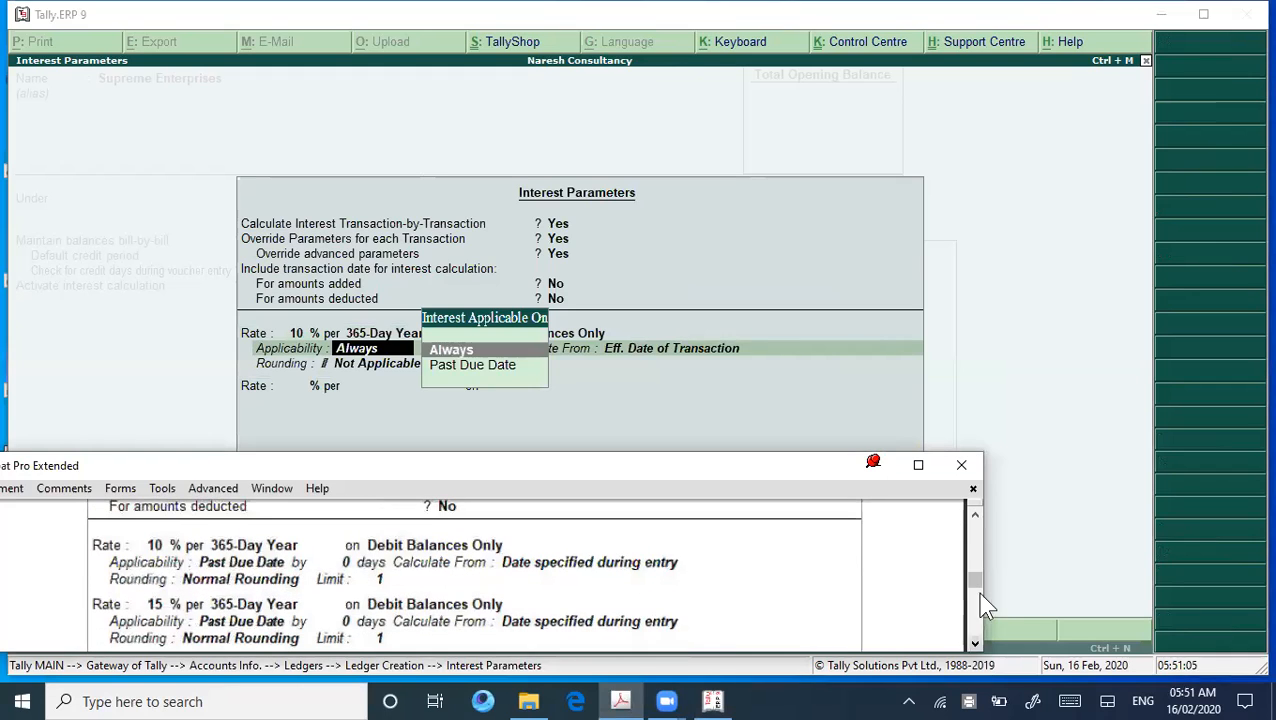
pyautogui.click(970, 357)
pyautogui.press('Down')
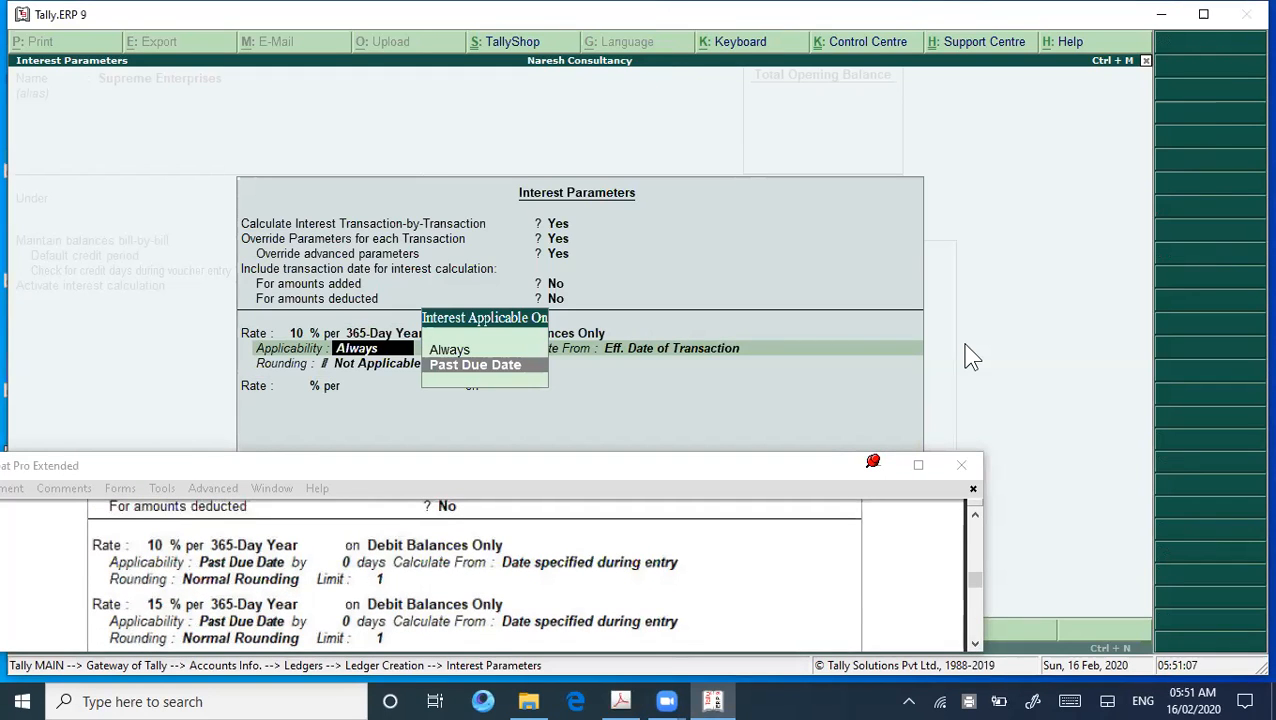
pyautogui.press('Return')
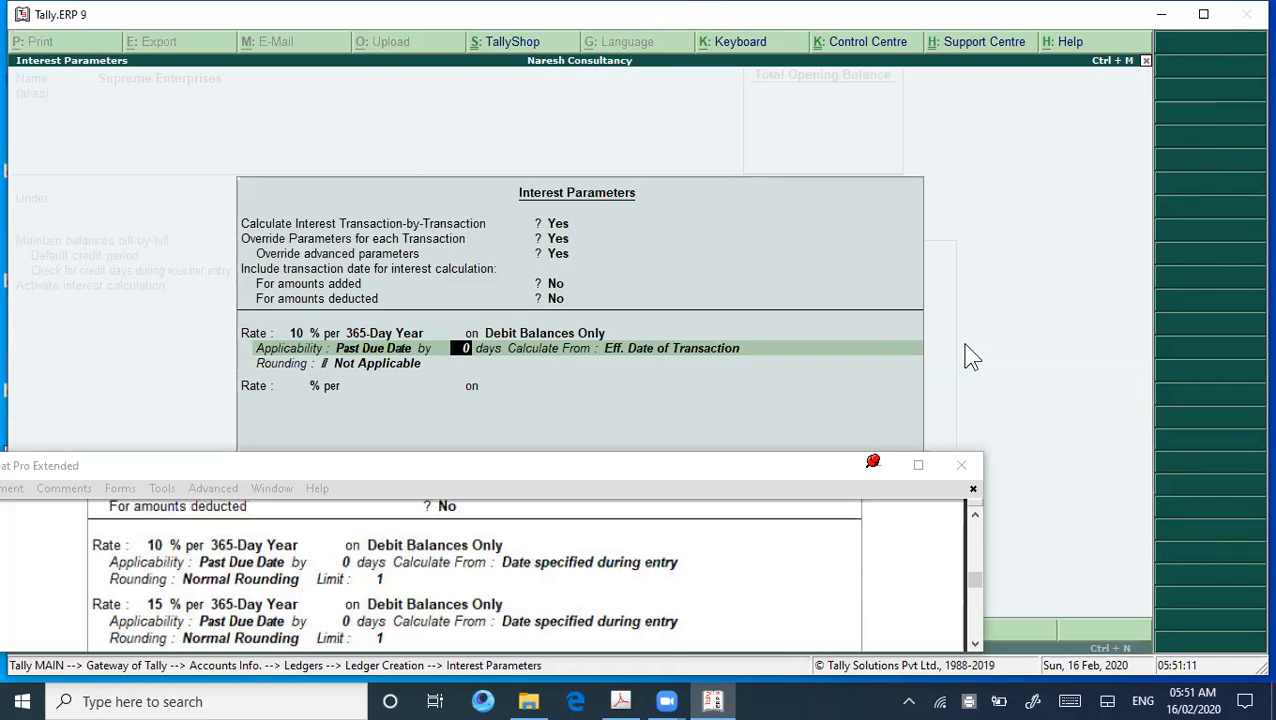
pyautogui.press('Return')
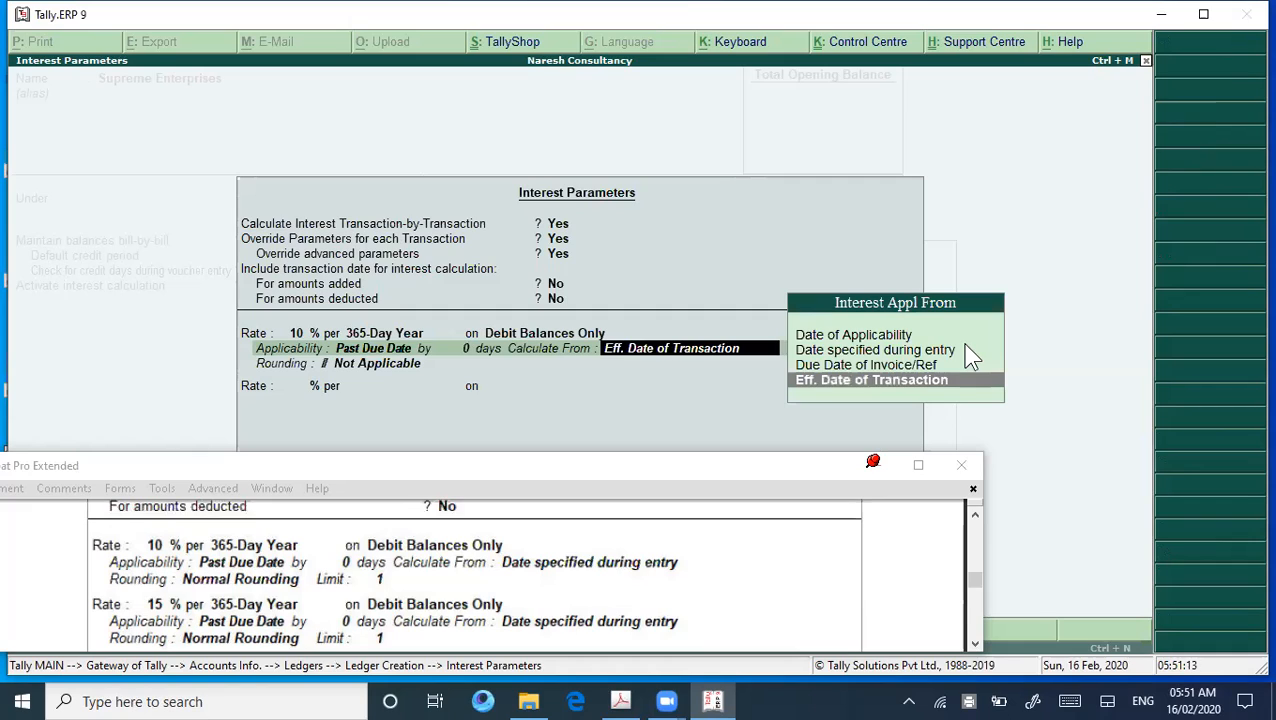
pyautogui.press('Up')
pyautogui.press('Up')
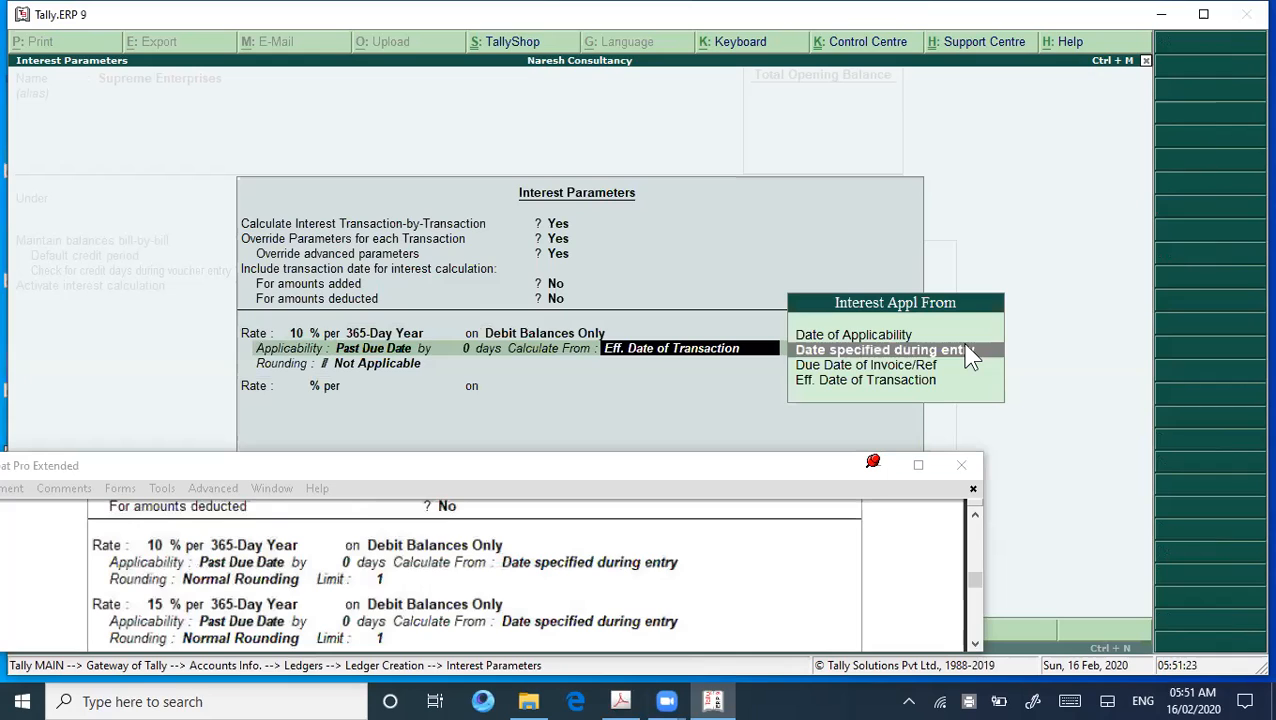
pyautogui.click(970, 357)
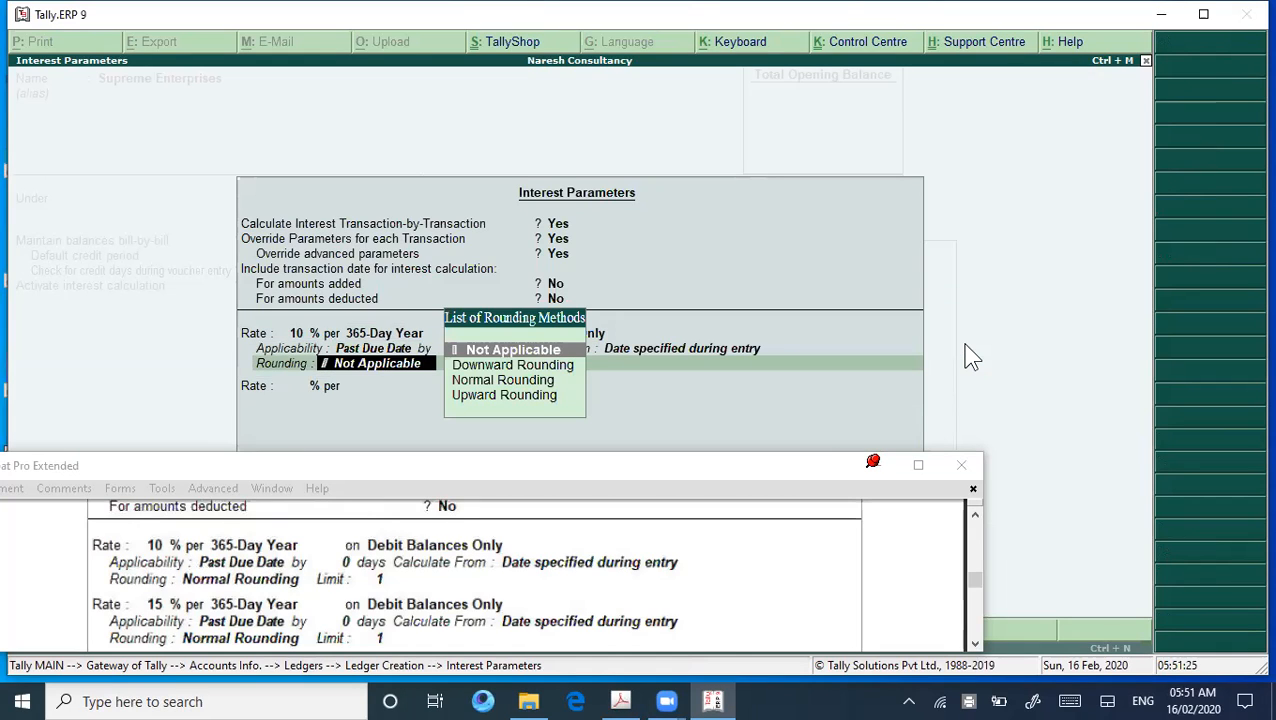
# Apply Normal Rounding with a limit of 1 to the 10% rate
pyautogui.press('Down')
pyautogui.press('Down')
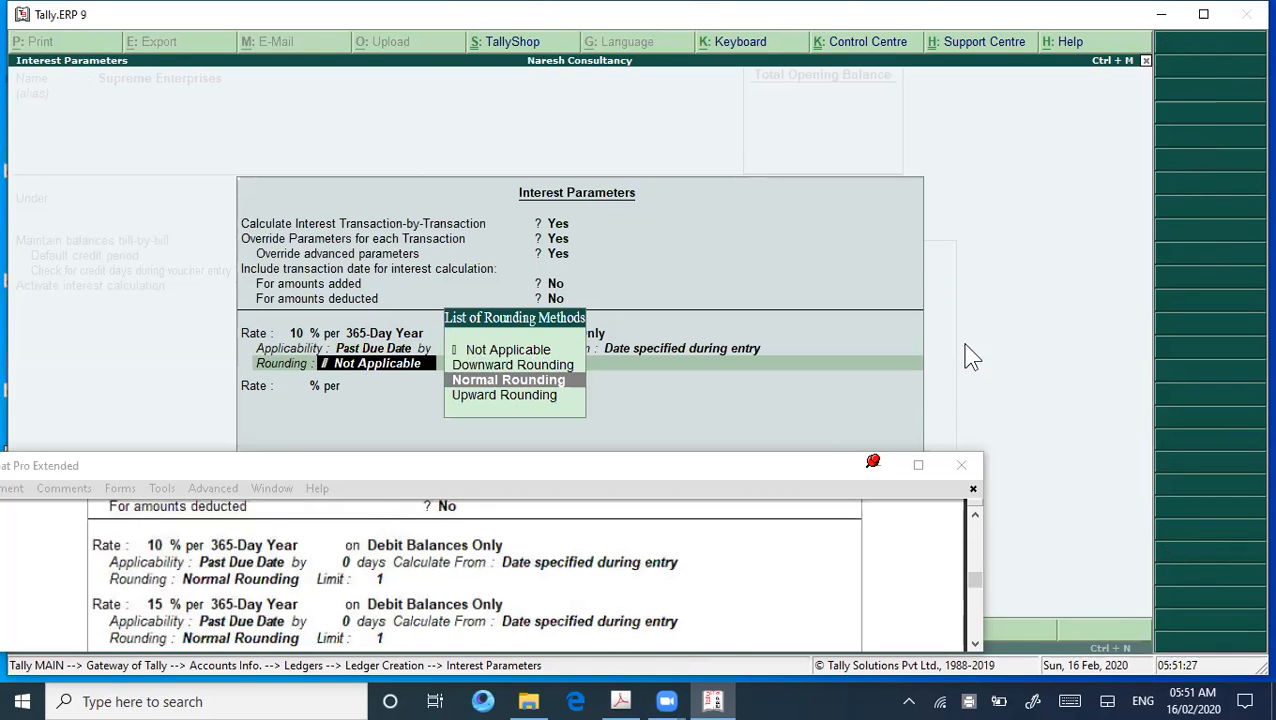
pyautogui.press('Return')
pyautogui.write('1')
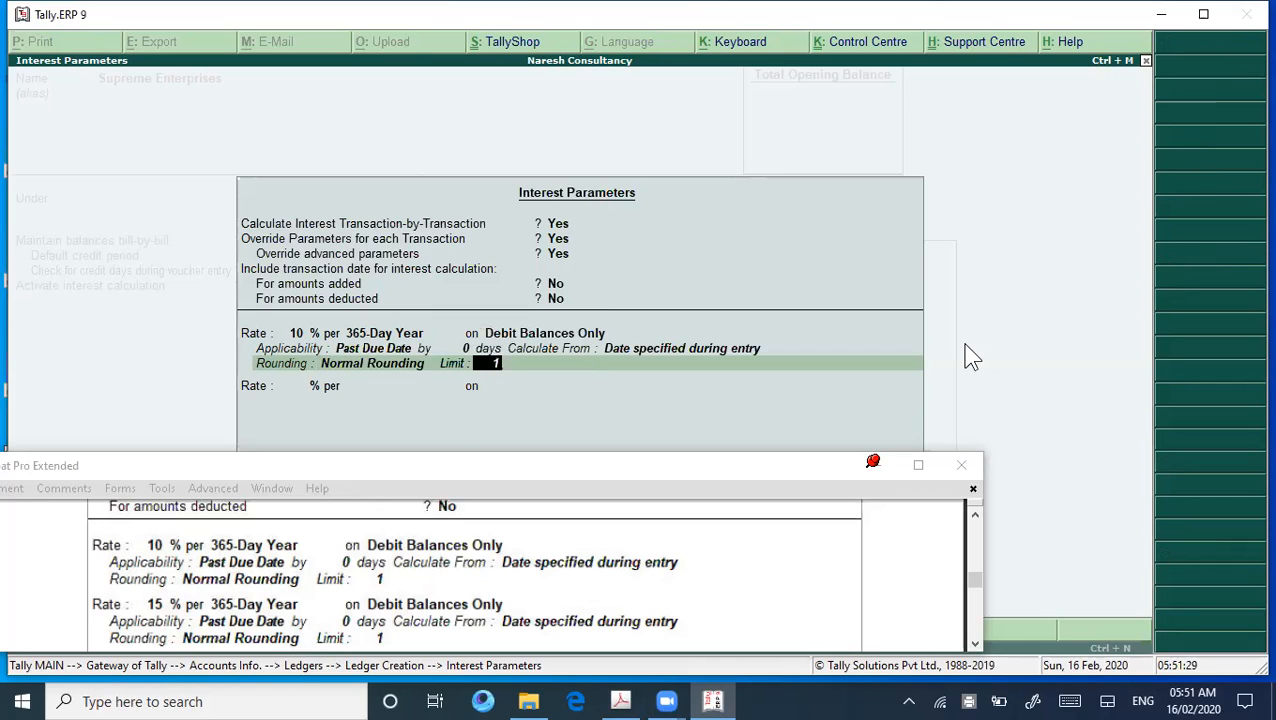
pyautogui.press('Return')
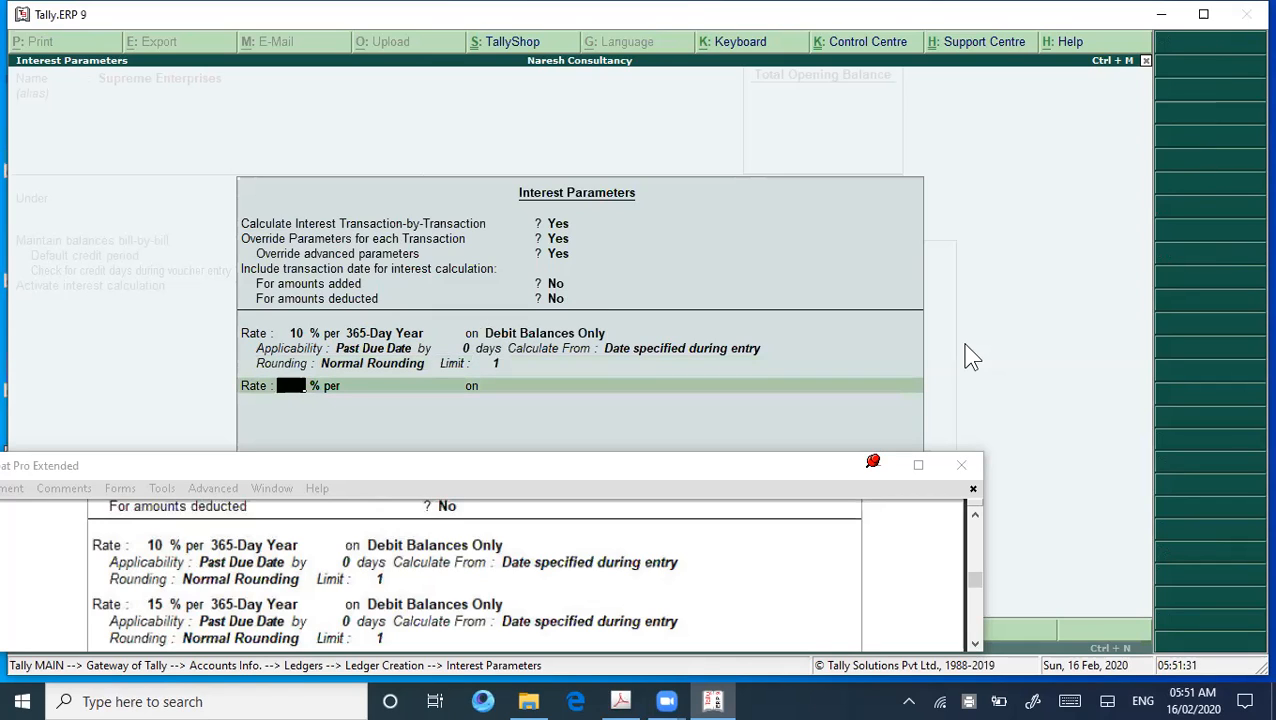
# Add a second interest rate of 15% per 365-Day Year on Debit Balances Only
pyautogui.write('15')
pyautogui.press('Return')
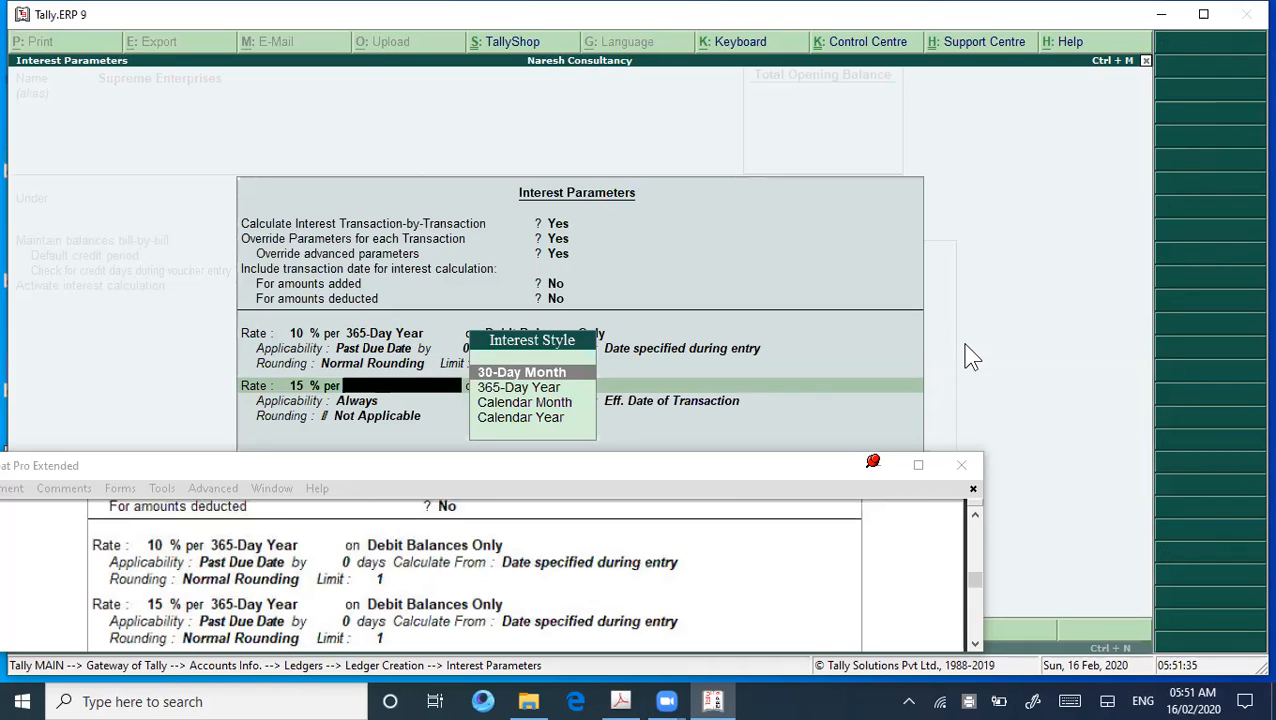
pyautogui.press('Down')
pyautogui.press('Return')
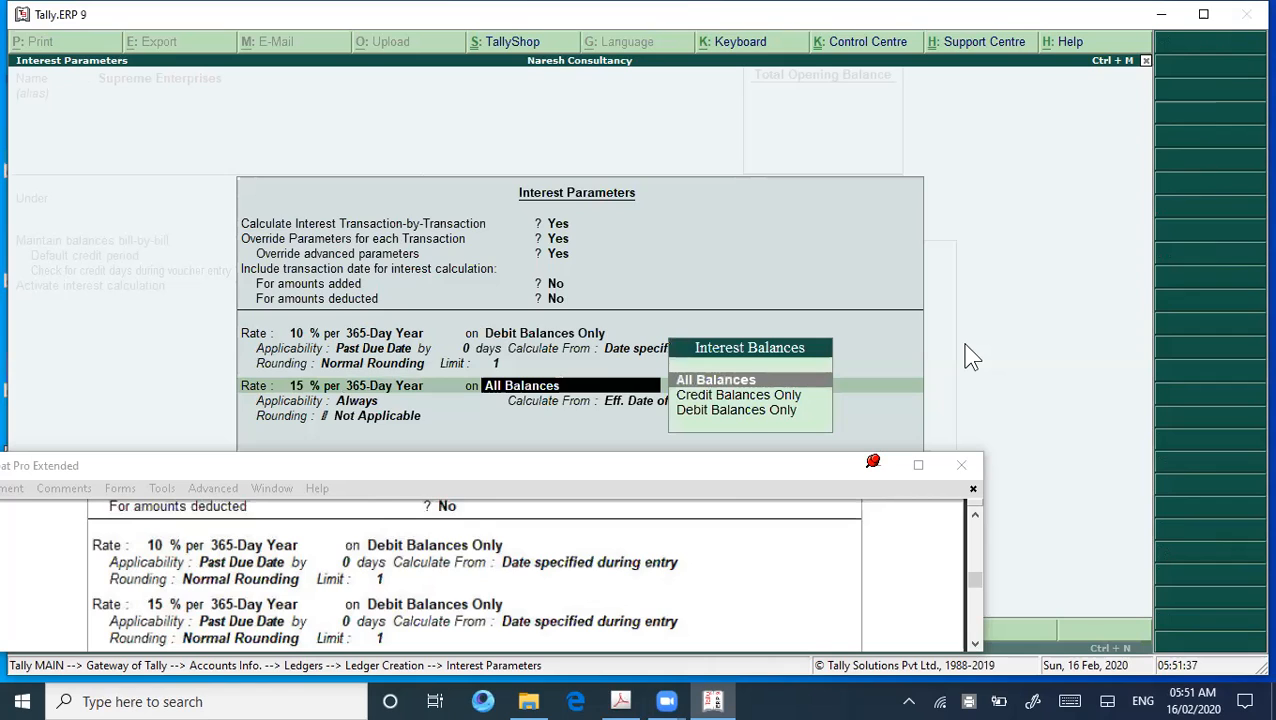
pyautogui.press('Down')
pyautogui.press('Down')
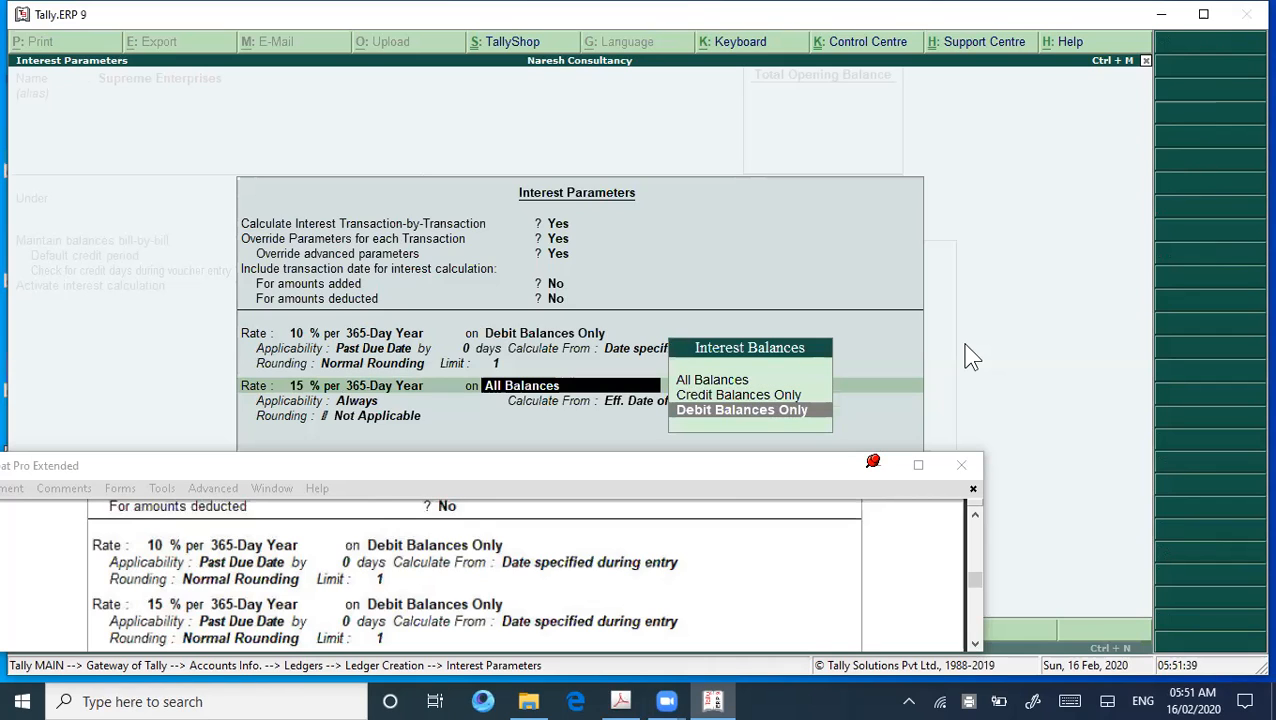
pyautogui.press('Return')
# Make the 15% rate applicable on Past Due Date by 0 days, calculated from Date specified during entry
pyautogui.press('Down')
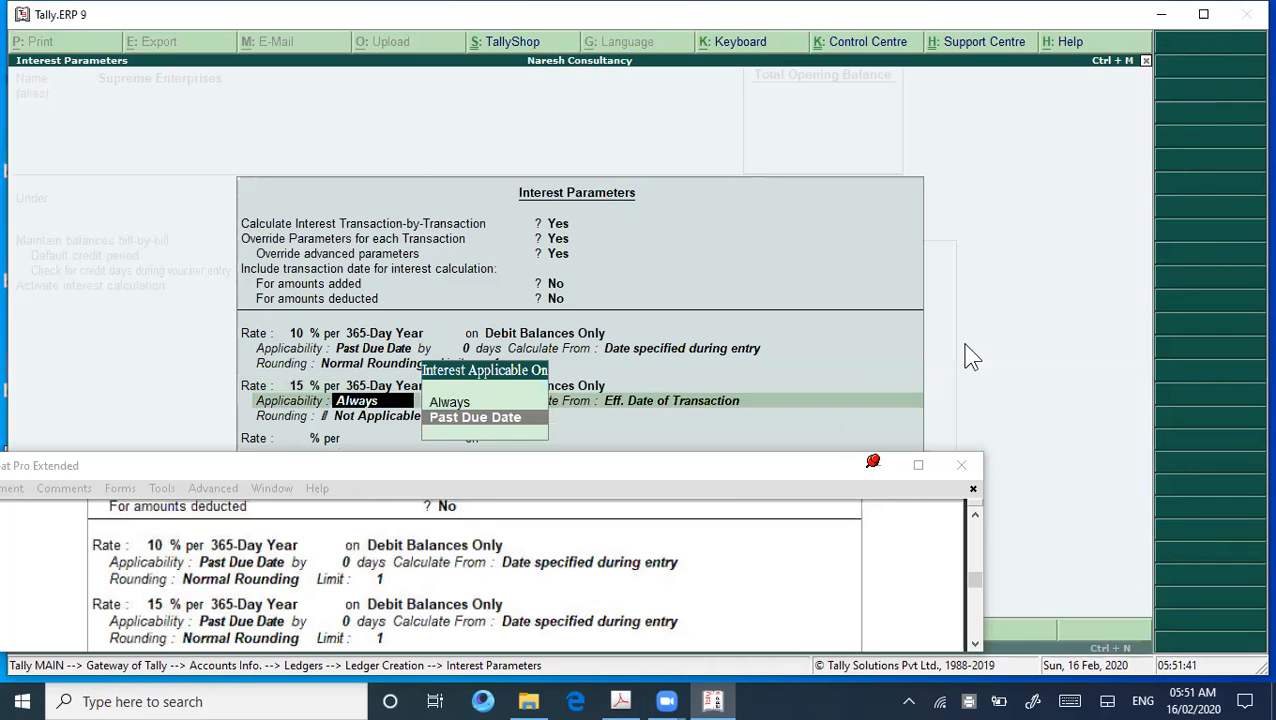
pyautogui.press('Return')
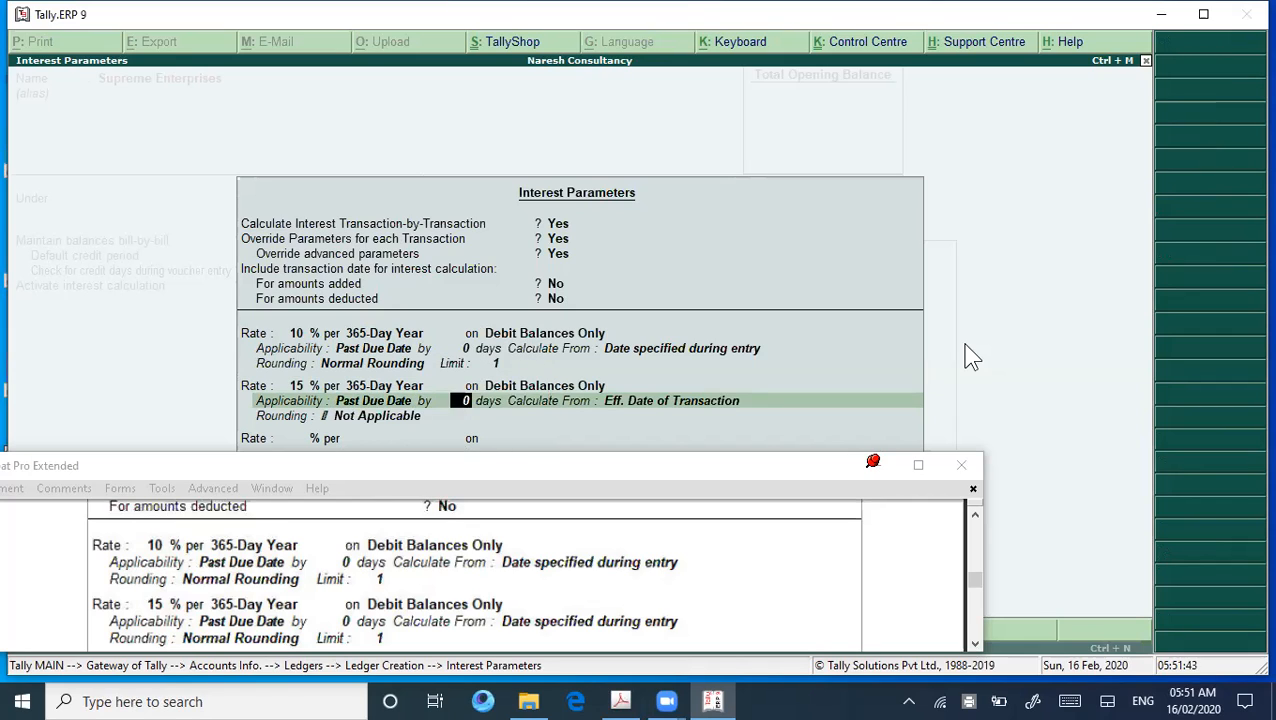
pyautogui.press('Return')
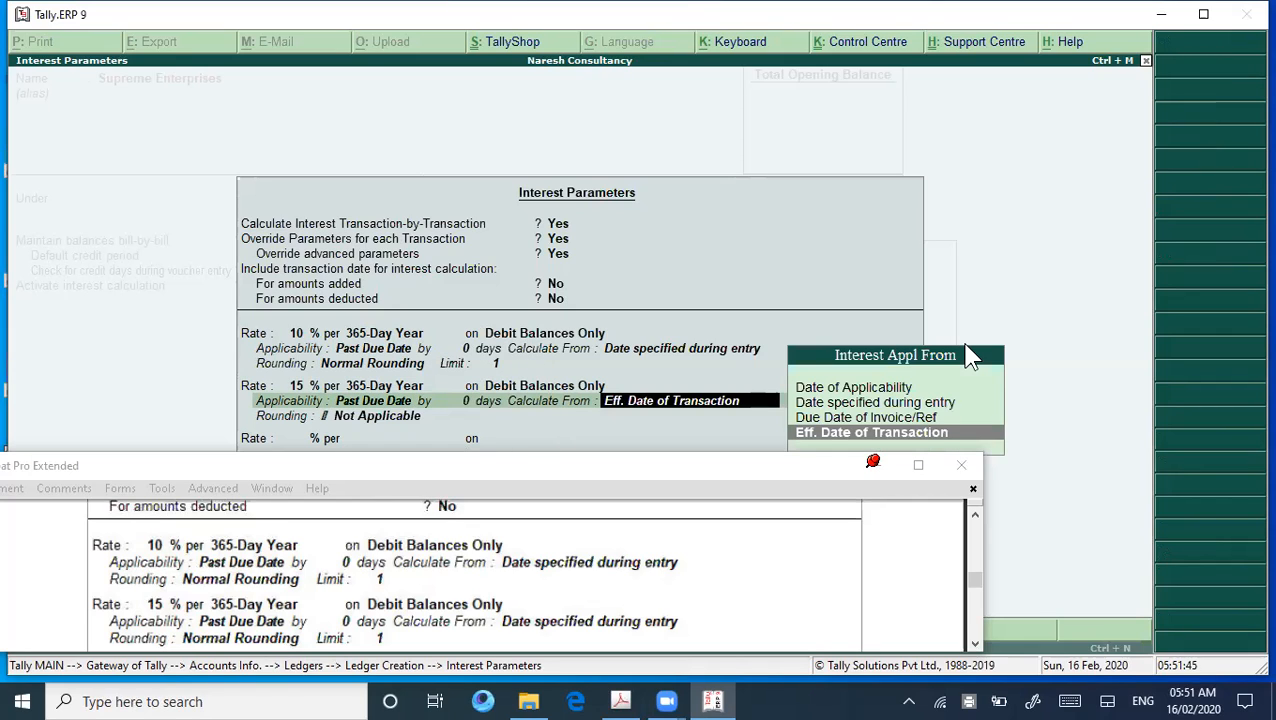
pyautogui.press('Up')
pyautogui.press('Up')
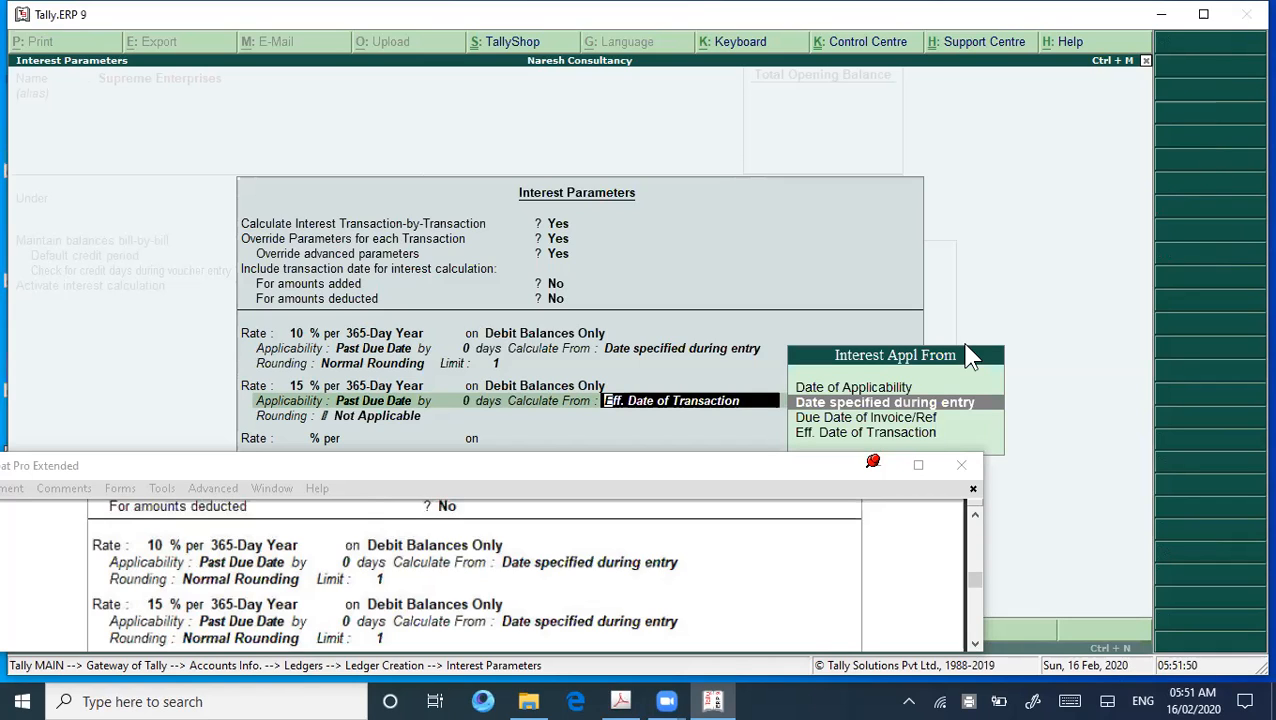
pyautogui.press('Return')
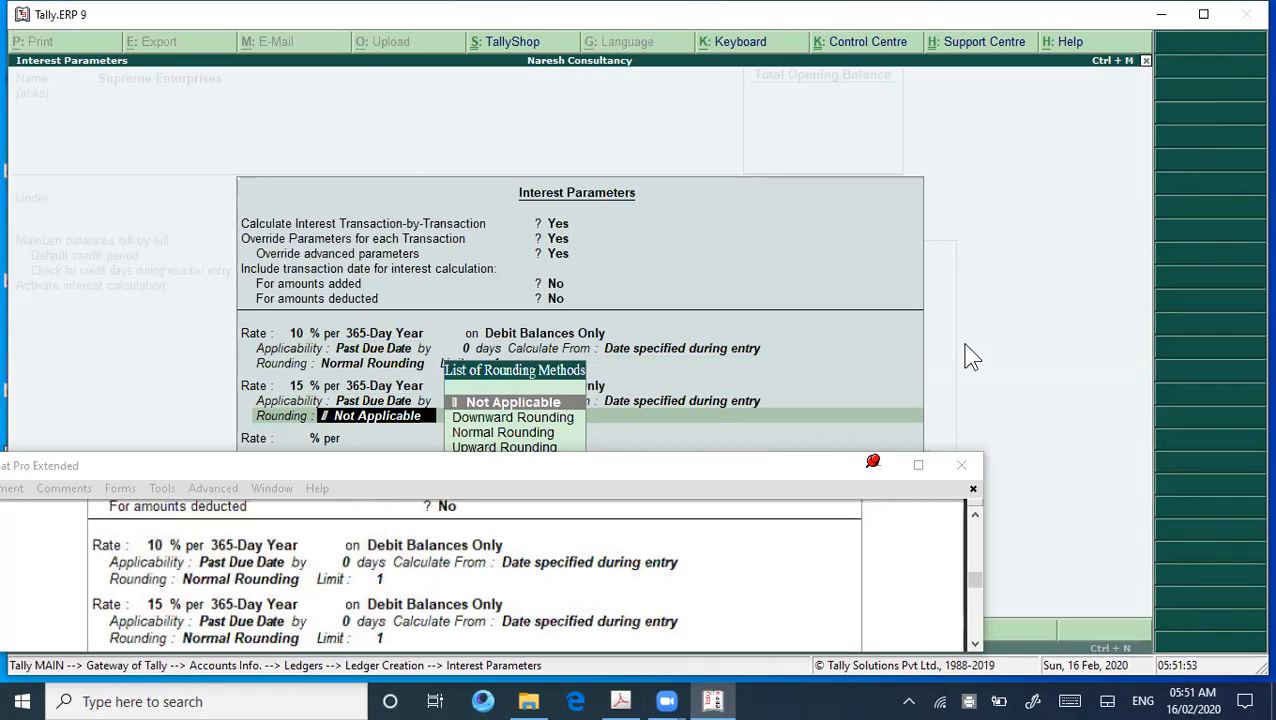
# Apply Normal Rounding with a limit of 1 to the 15% rate
pyautogui.press('Down')
pyautogui.press('Down')
pyautogui.press('Return')
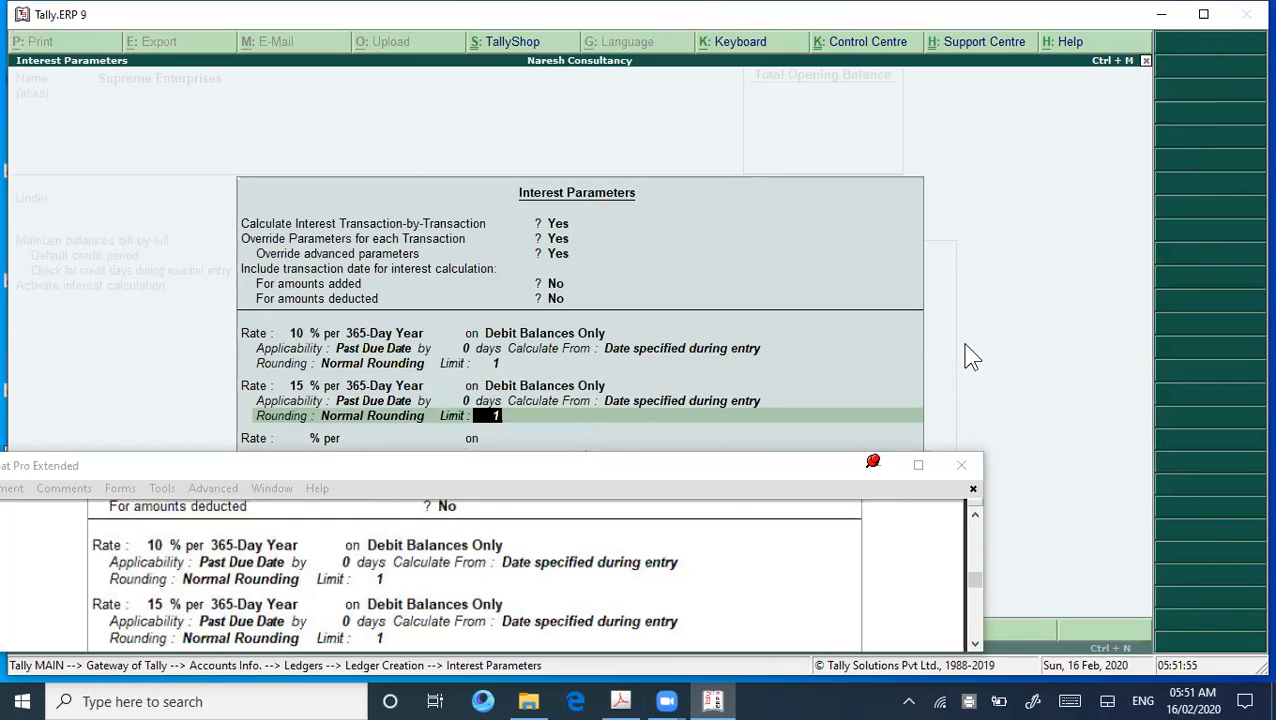
pyautogui.press('Return')
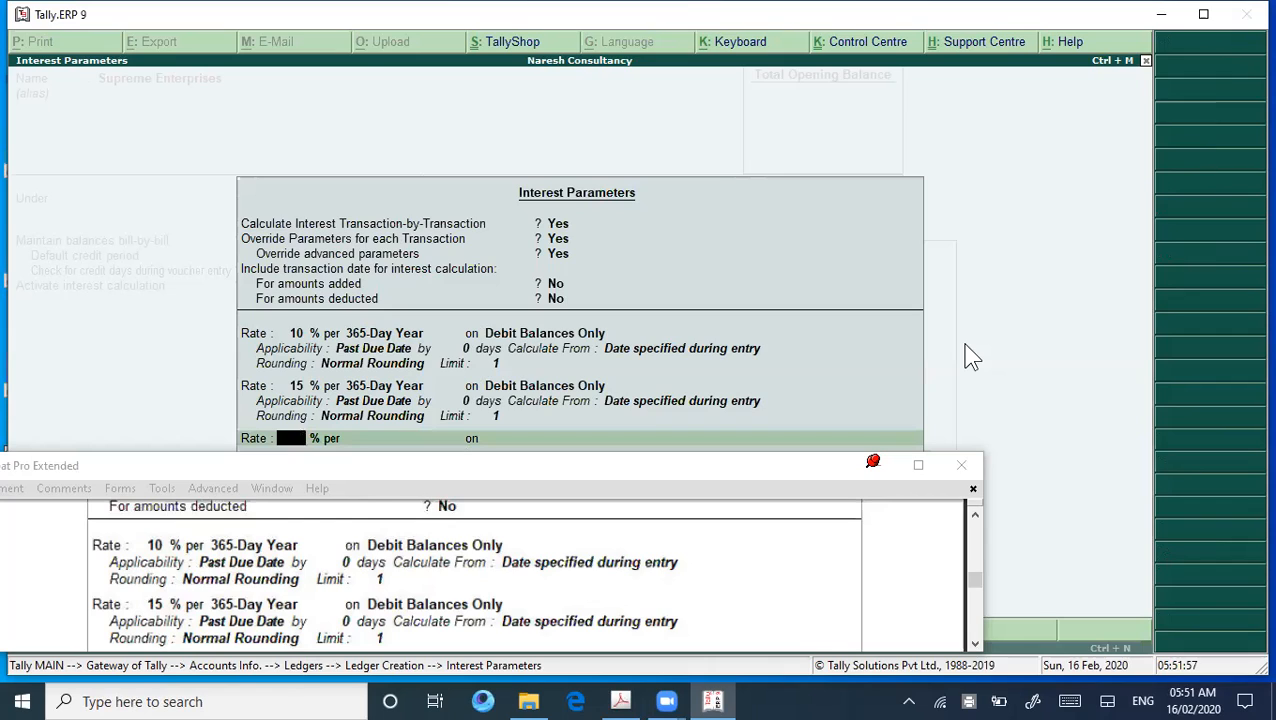
pyautogui.click(972, 645)
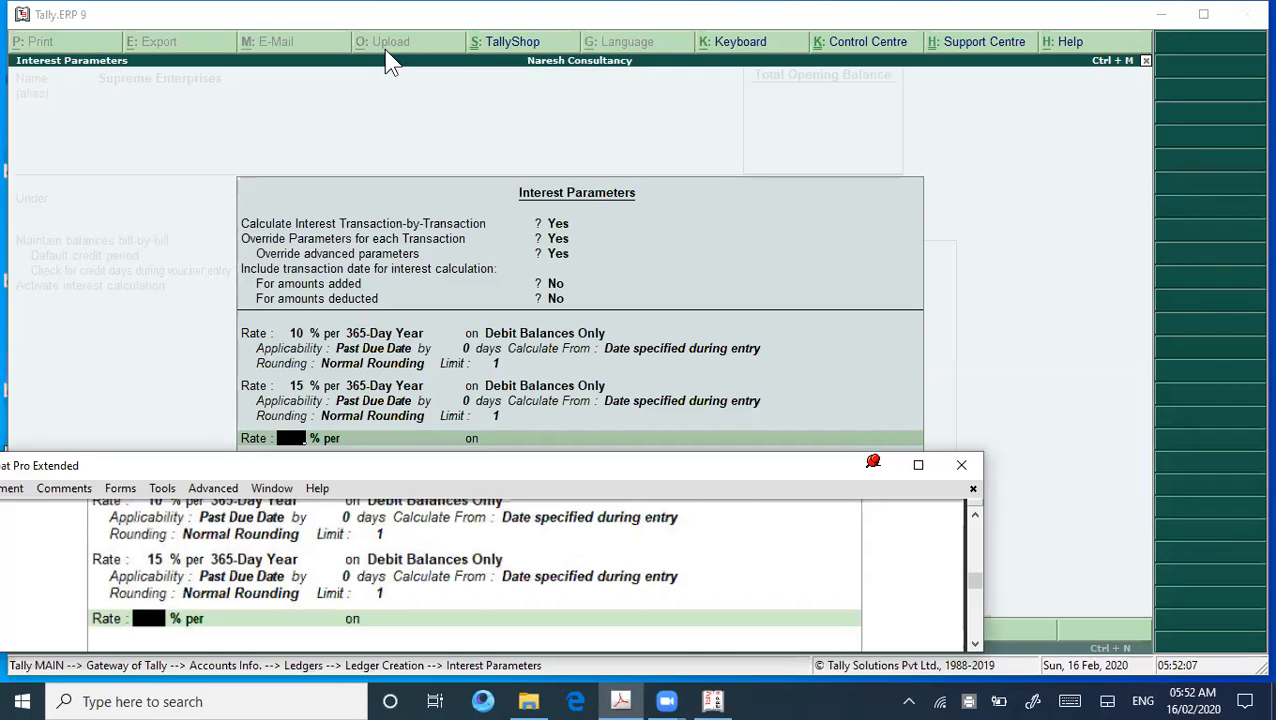
pyautogui.click(528, 207)
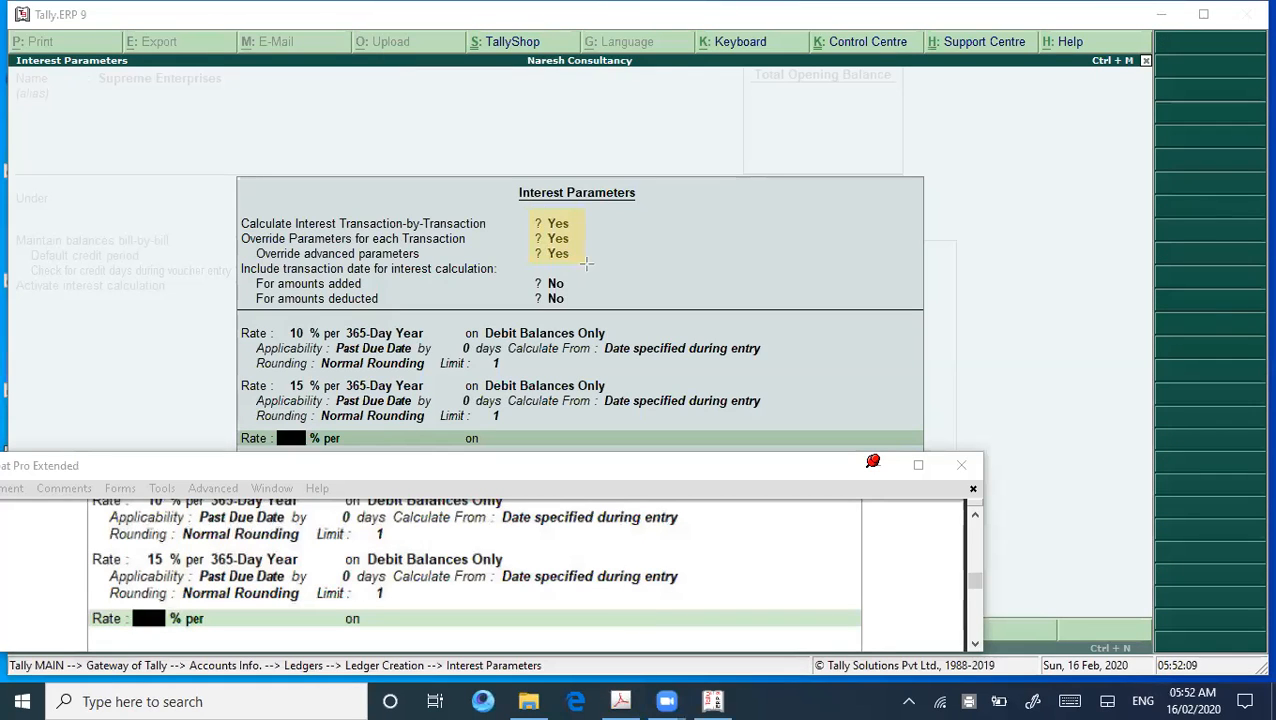
pyautogui.moveTo(226, 220); pyautogui.dragTo(522, 228)
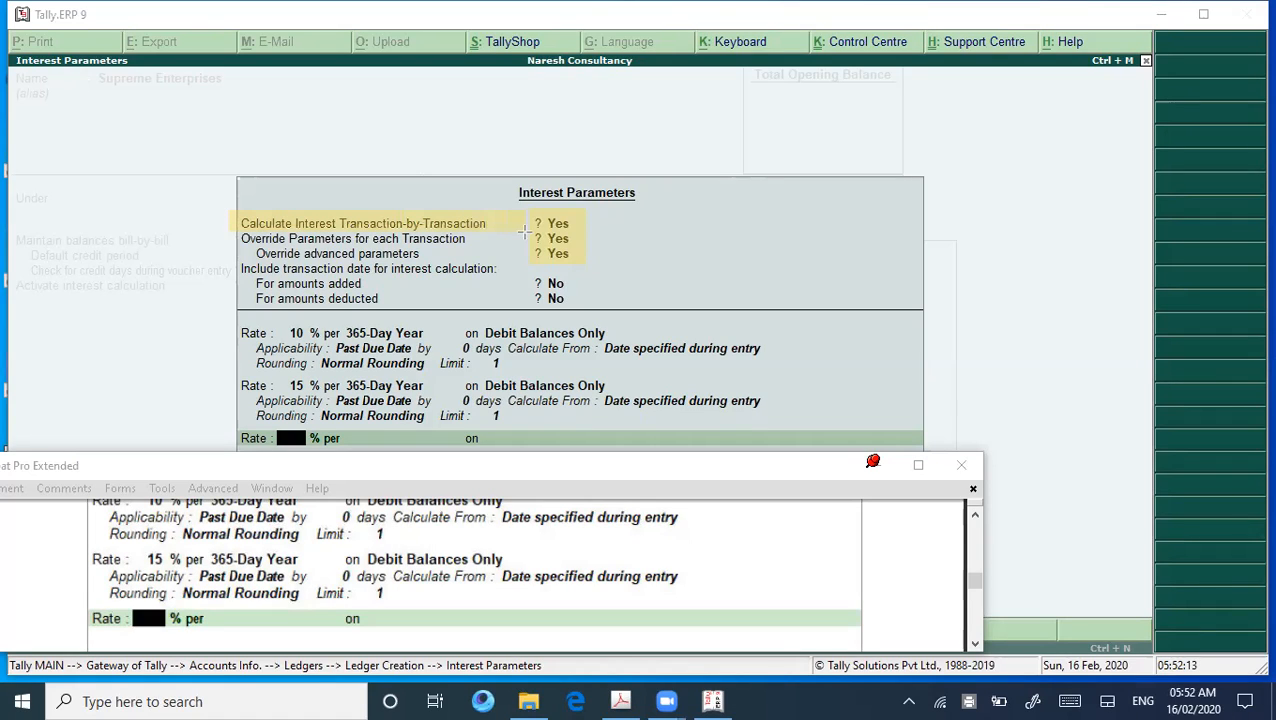
pyautogui.moveTo(238, 238); pyautogui.dragTo(496, 239)
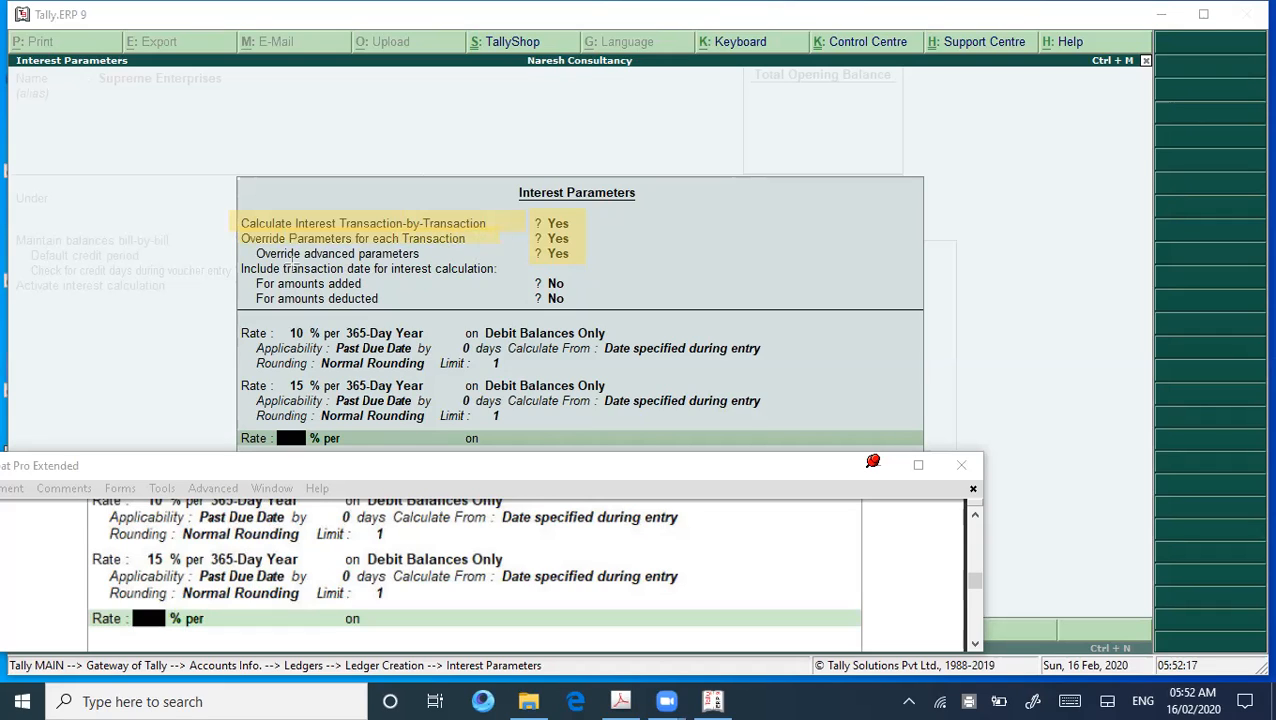
pyautogui.moveTo(268, 254); pyautogui.dragTo(420, 255)
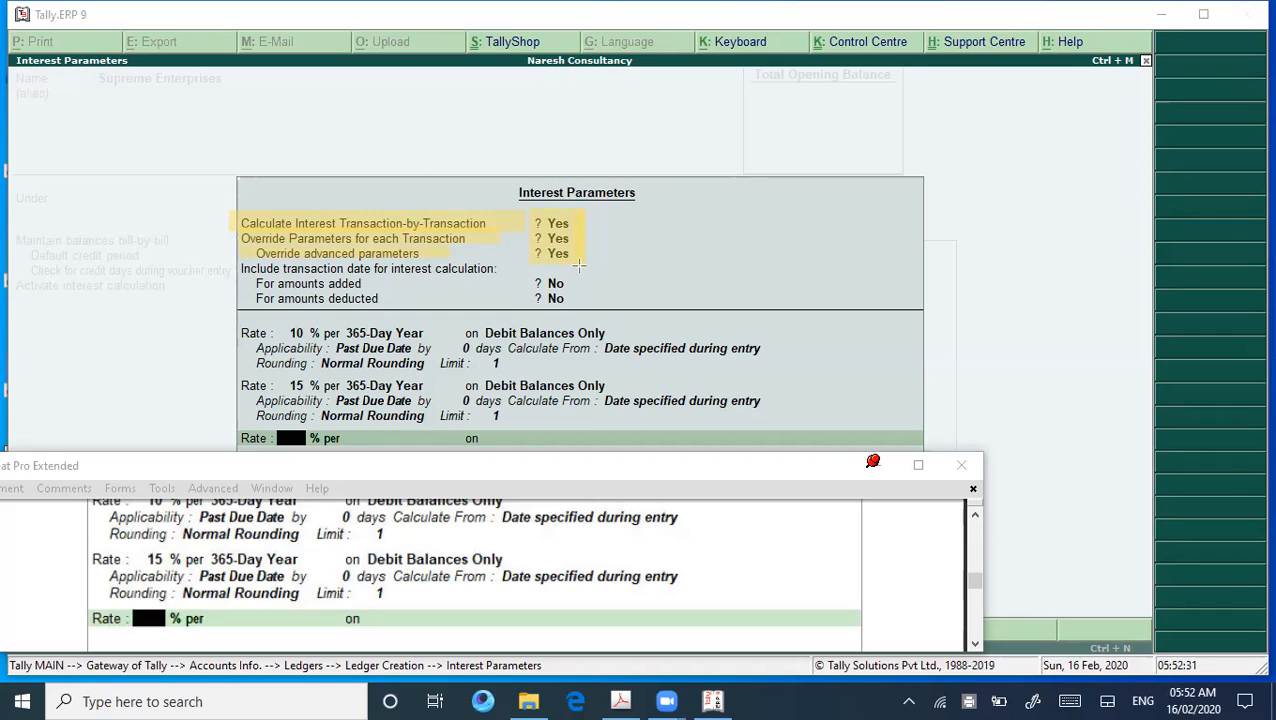
pyautogui.moveTo(583, 212); pyautogui.dragTo(577, 268)
pyautogui.moveTo(238, 310)
pyautogui.mouseDown()
pyautogui.moveTo(210, 360)
pyautogui.moveTo(234, 380)
pyautogui.moveTo(215, 386)
pyautogui.moveTo(215, 422)
pyautogui.moveTo(236, 424)
pyautogui.mouseUp()
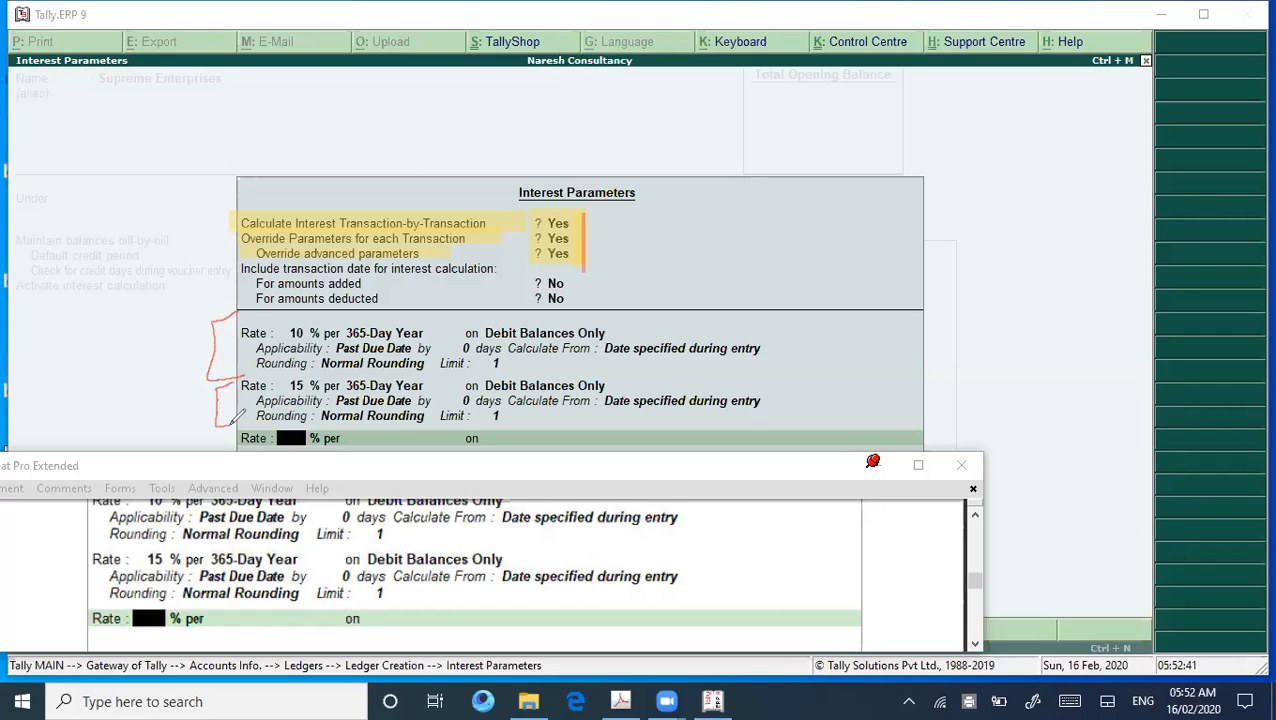
pyautogui.moveTo(295, 340)
pyautogui.mouseDown()
pyautogui.moveTo(395, 304)
pyautogui.moveTo(290, 330)
pyautogui.mouseUp()
pyautogui.moveTo(612, 331)
pyautogui.mouseDown()
pyautogui.moveTo(700, 282)
pyautogui.moveTo(688, 302)
pyautogui.mouseUp()
pyautogui.moveTo(88, 105)
pyautogui.mouseDown()
pyautogui.moveTo(325, 95)
pyautogui.moveTo(302, 80)
pyautogui.moveTo(368, 122)
pyautogui.moveTo(510, 92)
pyautogui.mouseUp()
pyautogui.moveTo(335, 148)
pyautogui.mouseDown()
pyautogui.moveTo(698, 118)
pyautogui.moveTo(670, 148)
pyautogui.mouseUp()
pyautogui.moveTo(742, 97)
pyautogui.mouseDown()
pyautogui.moveTo(745, 130)
pyautogui.moveTo(733, 122)
pyautogui.moveTo(795, 108)
pyautogui.mouseUp()
pyautogui.click(800, 112)
pyautogui.moveTo(698, 160); pyautogui.dragTo(845, 121)
pyautogui.moveTo(710, 167)
pyautogui.mouseDown()
pyautogui.moveTo(900, 114)
pyautogui.moveTo(932, 92)
pyautogui.moveTo(938, 114)
pyautogui.moveTo(1004, 116)
pyautogui.moveTo(1100, 70)
pyautogui.mouseUp()
pyautogui.moveTo(922, 140); pyautogui.dragTo(1120, 72)
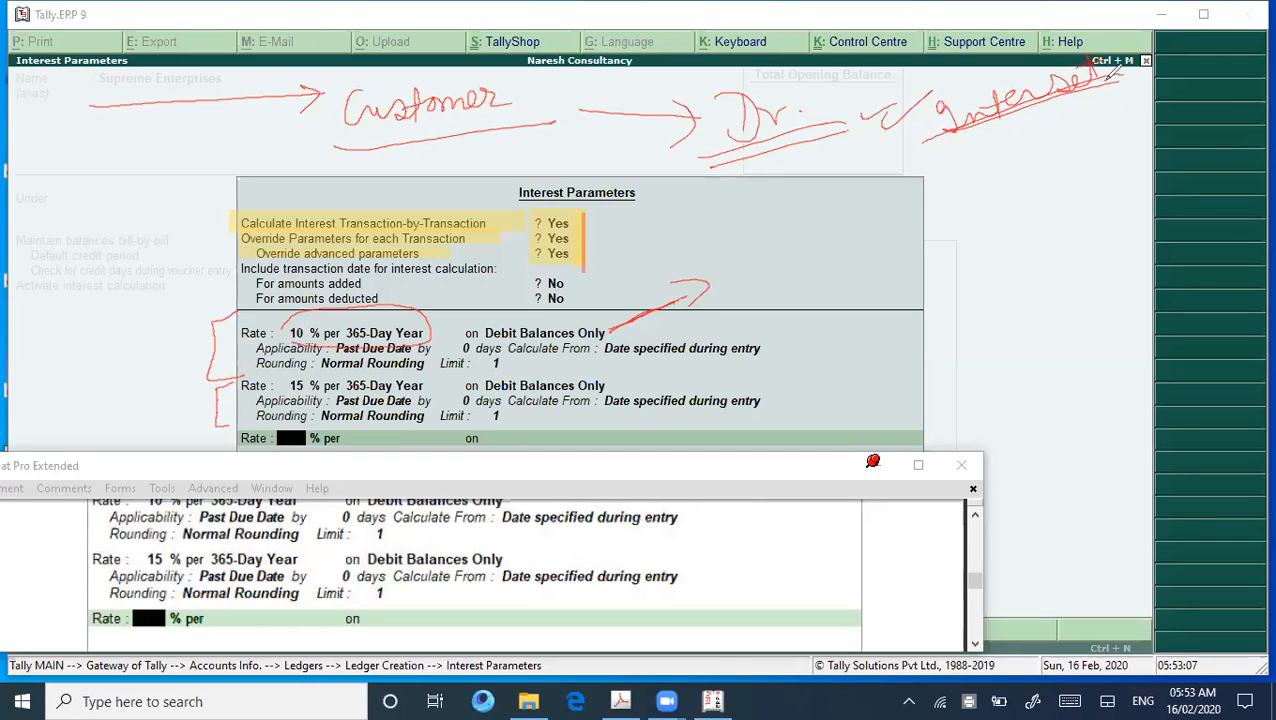
pyautogui.click(617, 54)
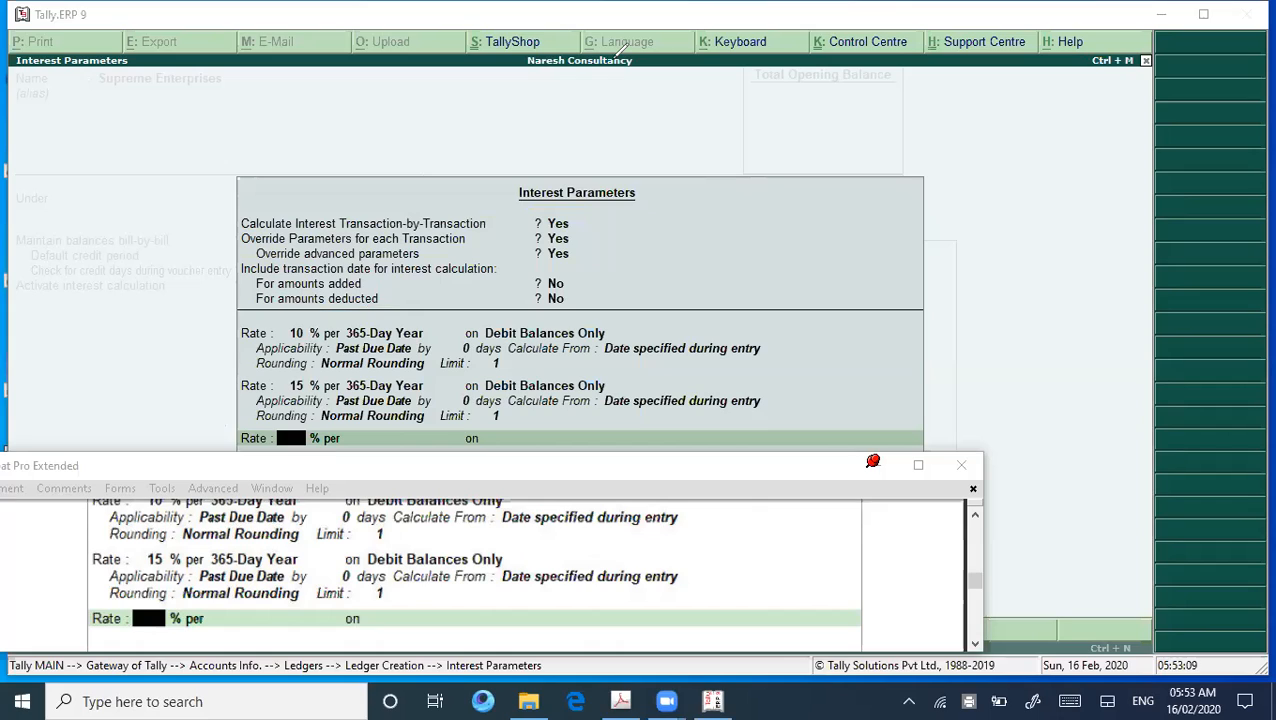
pyautogui.moveTo(460, 357); pyautogui.dragTo(514, 352)
pyautogui.moveTo(616, 358)
pyautogui.mouseDown()
pyautogui.moveTo(780, 345)
pyautogui.moveTo(634, 316)
pyautogui.moveTo(600, 358)
pyautogui.moveTo(652, 350)
pyautogui.mouseUp()
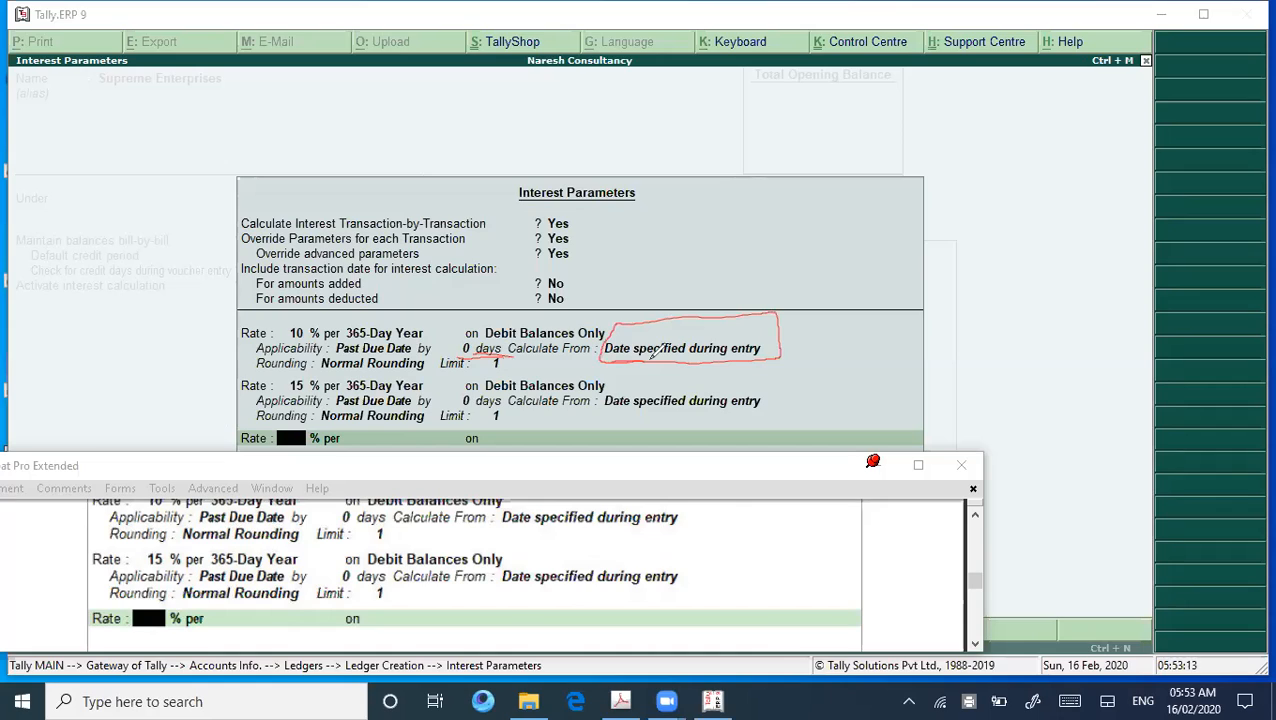
pyautogui.moveTo(757, 324); pyautogui.dragTo(850, 299)
pyautogui.moveTo(196, 390)
pyautogui.mouseDown()
pyautogui.moveTo(222, 404)
pyautogui.moveTo(268, 358)
pyautogui.moveTo(224, 344)
pyautogui.moveTo(272, 310)
pyautogui.mouseUp()
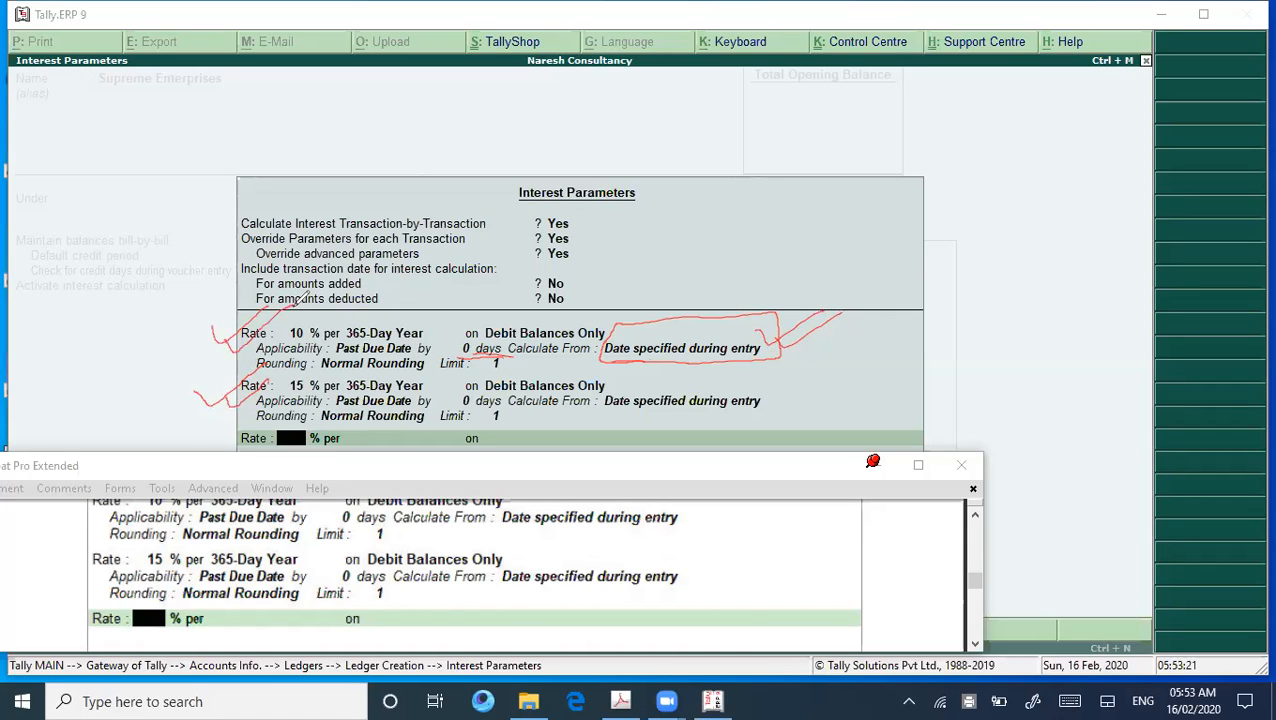
pyautogui.click(606, 69)
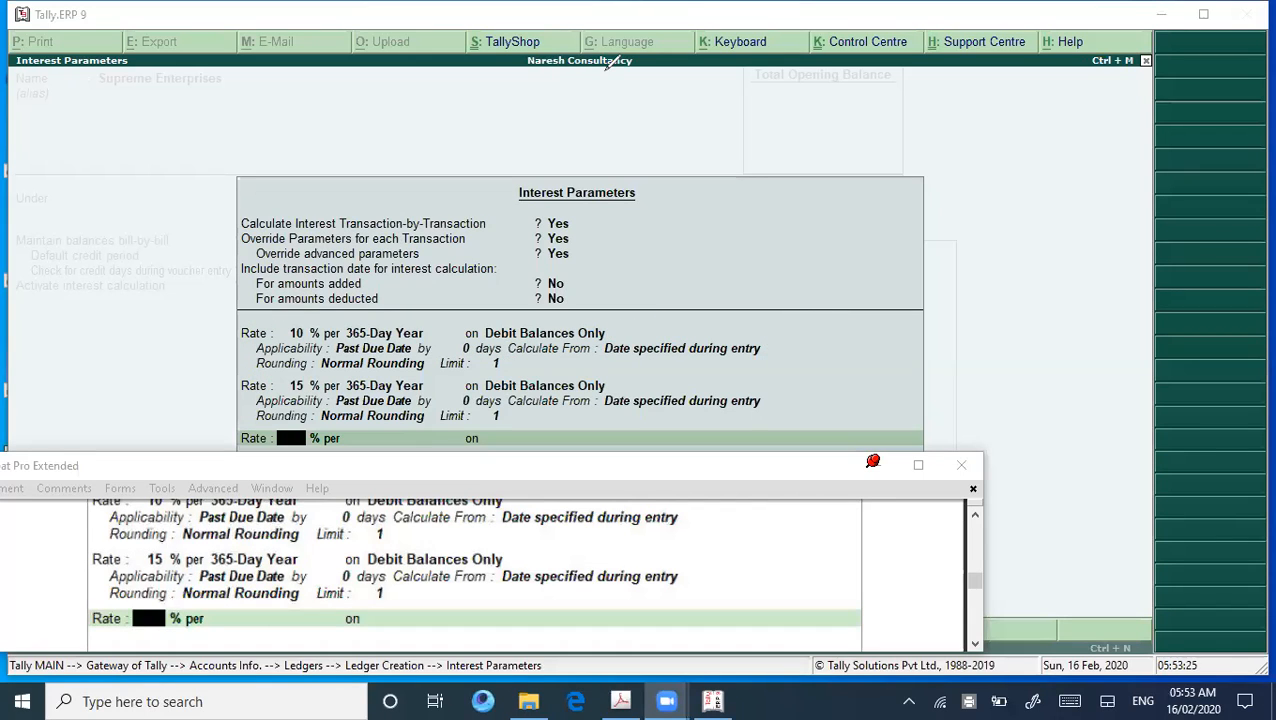
# Accept the interest parameters with only the 10% and 15% rates and continue to the ledger's mailing details
pyautogui.click(783, 505)
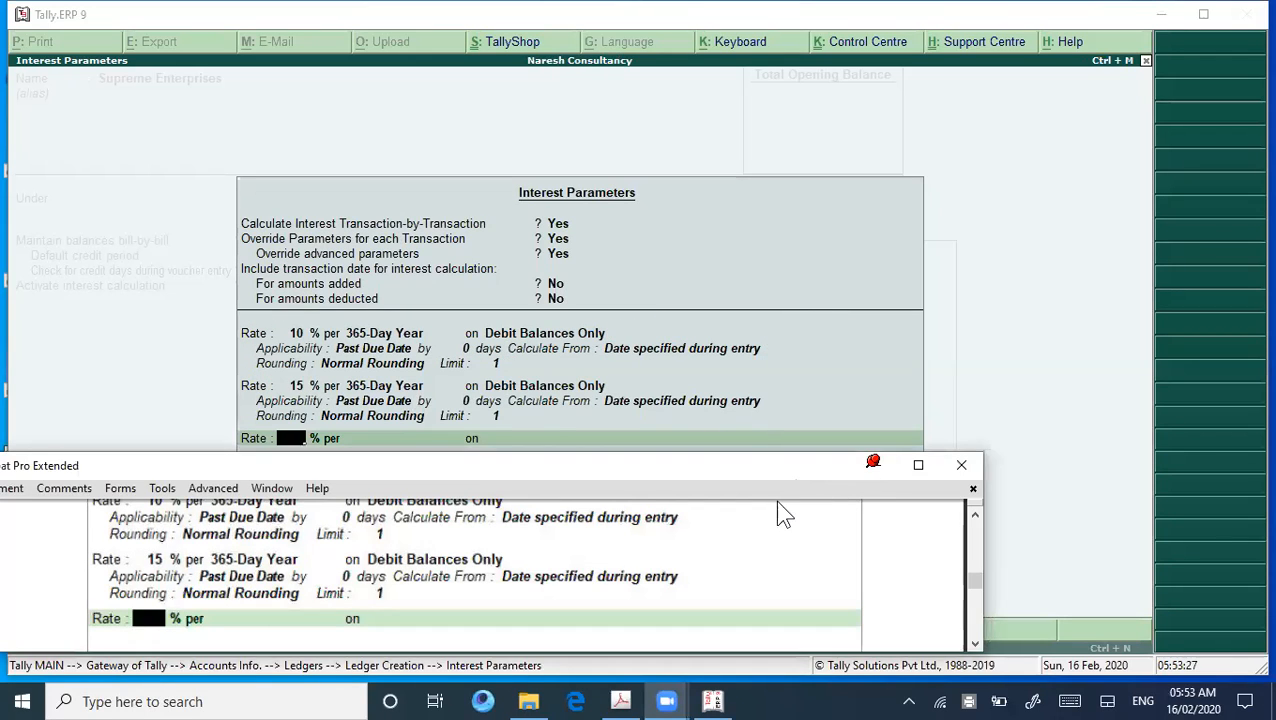
pyautogui.moveTo(785, 466); pyautogui.dragTo(750, 601)
pyautogui.click(997, 242)
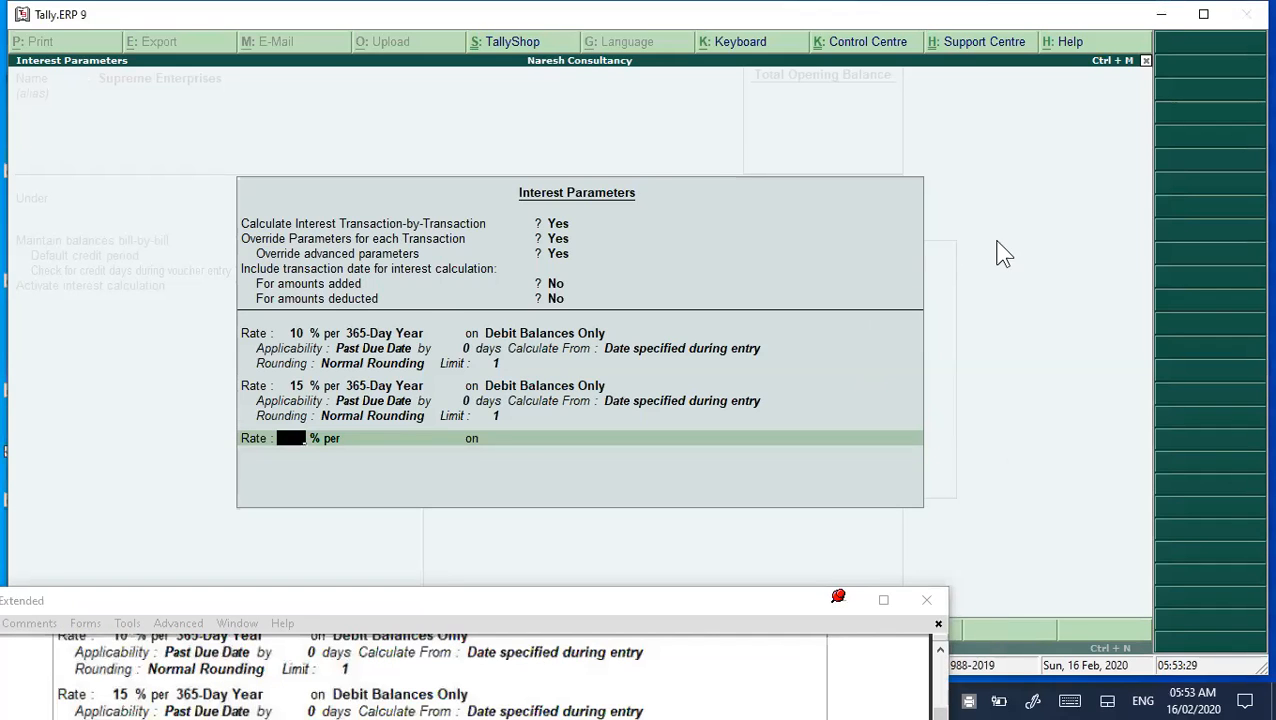
pyautogui.press('Return')
pyautogui.press('Return')
pyautogui.press('Return')
pyautogui.press('Return')
pyautogui.press('Return')
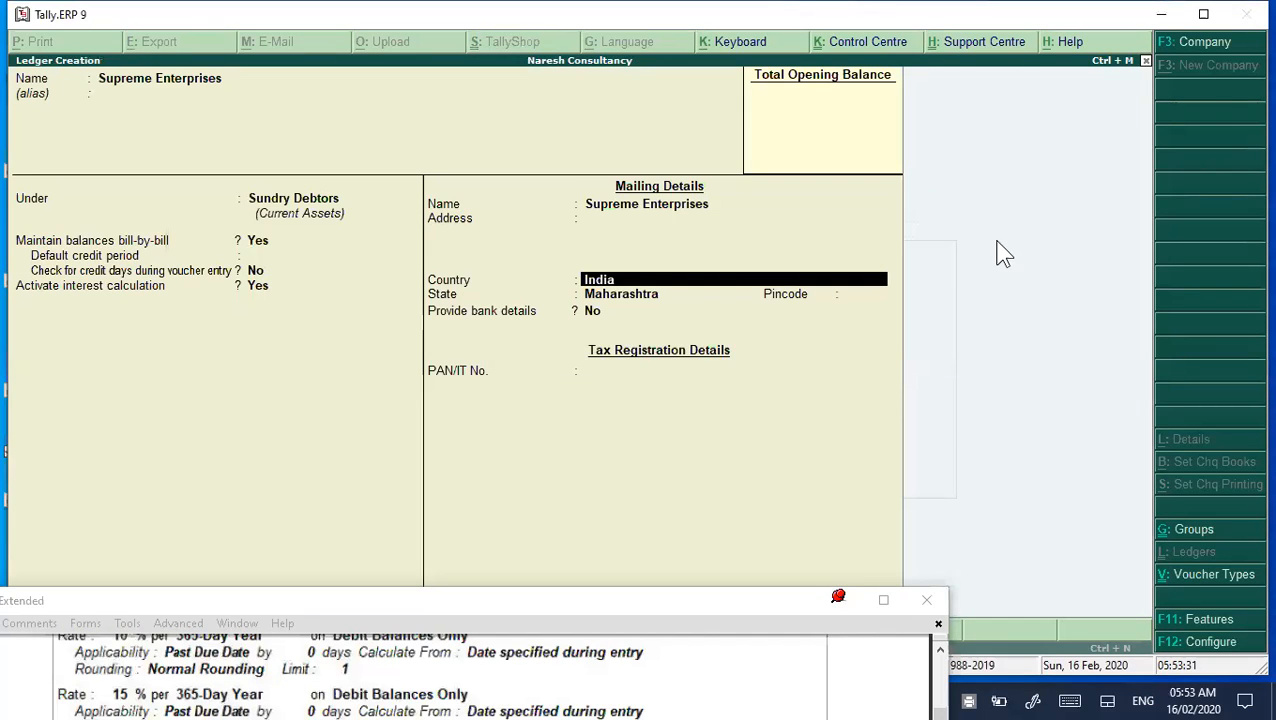
# Keep India, Maharashtra and no bank details for Supreme Enterprises, leave the tax registration blank, and save the ledger
pyautogui.press('Return')
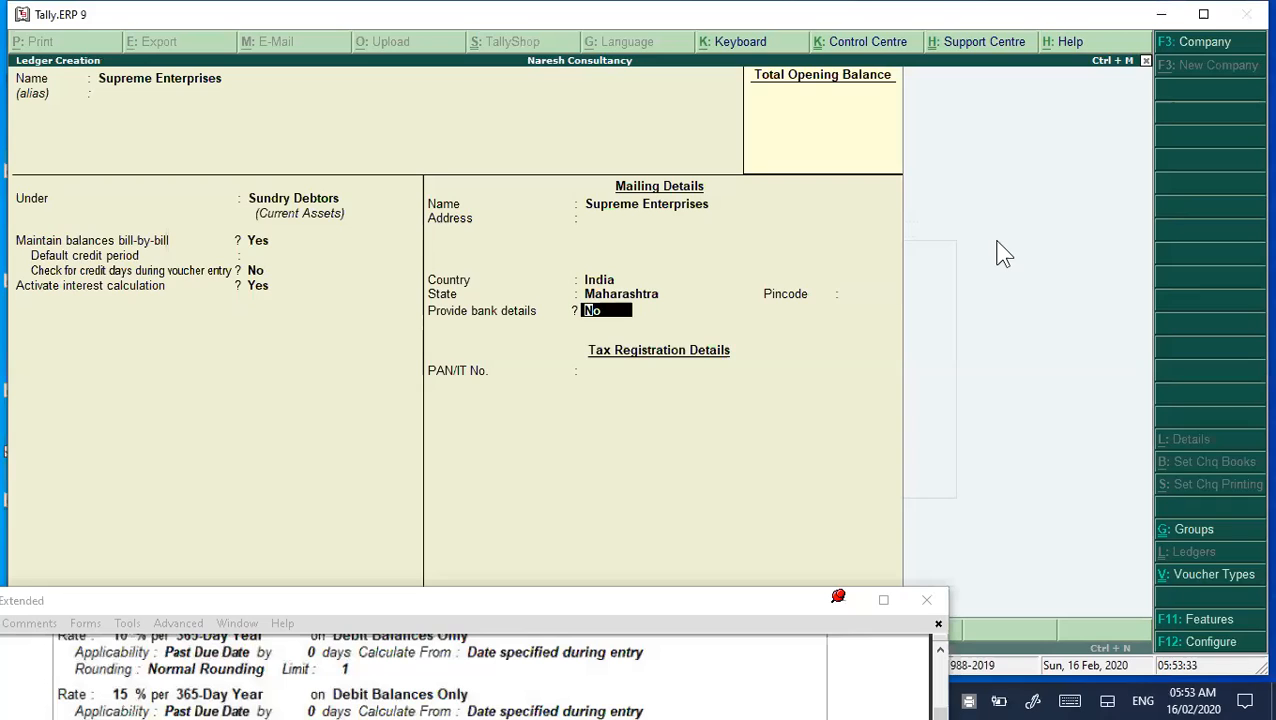
pyautogui.press('Return')
pyautogui.press('Return')
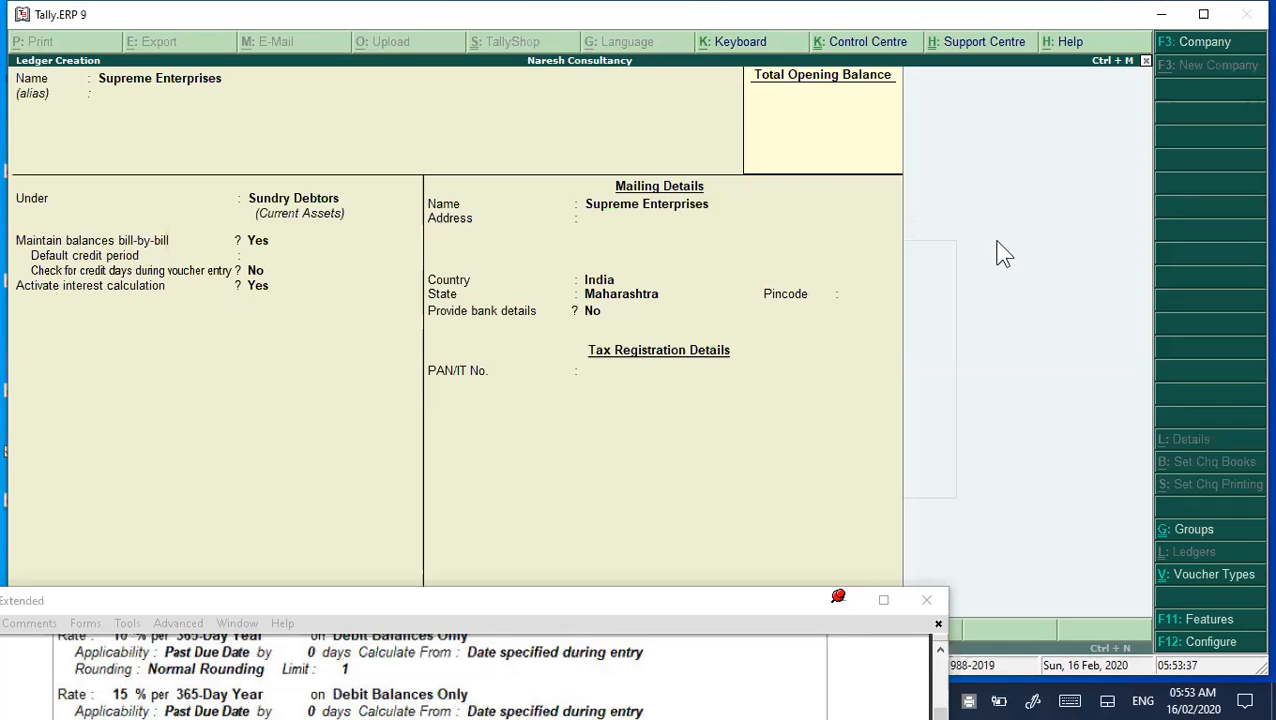
pyautogui.press('Return')
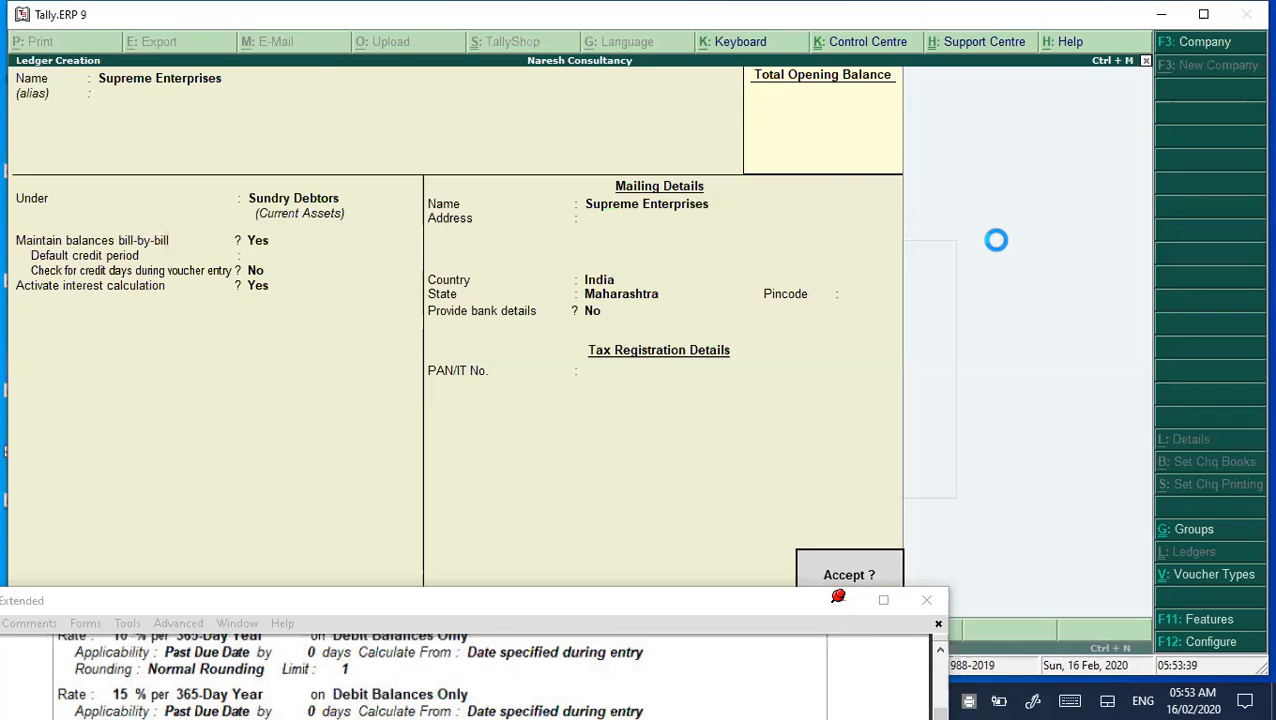
pyautogui.press('Return')
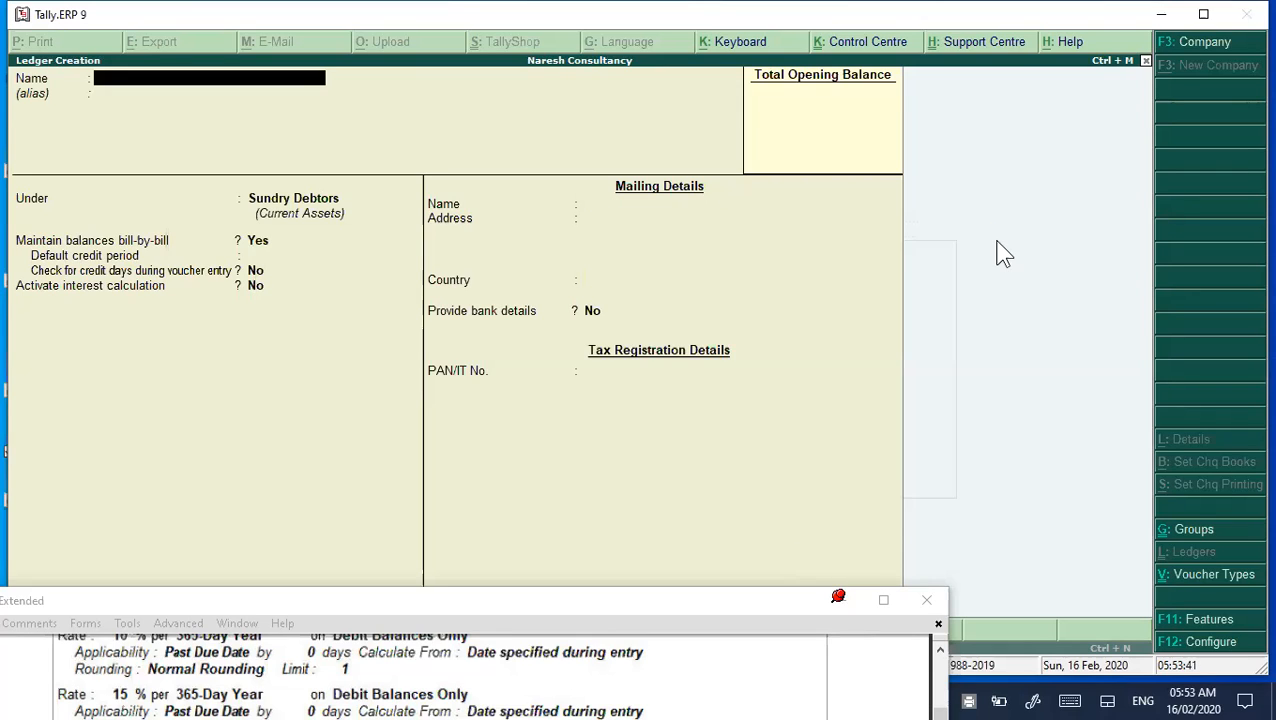
# Leave ledger creation and open a new Sales voucher for Naresh Consultancy
pyautogui.press('Escape')
pyautogui.press('Return')
pyautogui.press('Escape')
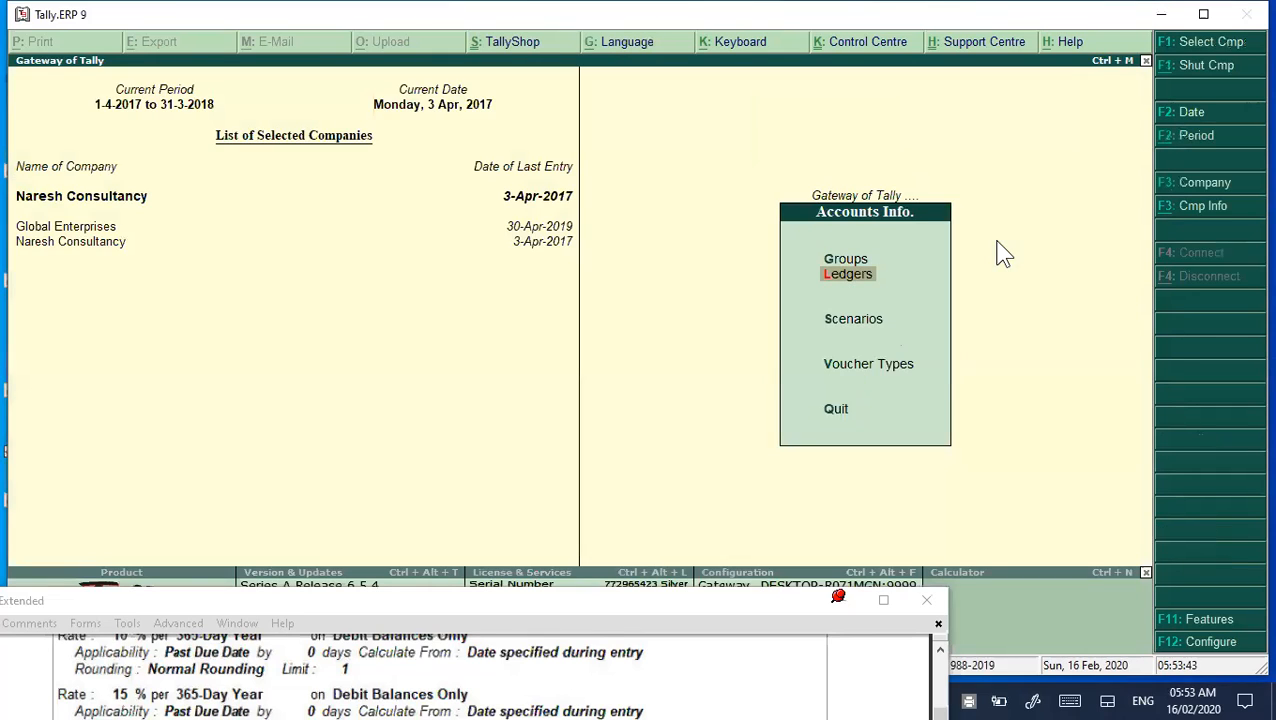
pyautogui.press('Escape')
pyautogui.press('Down')
pyautogui.press('Down')
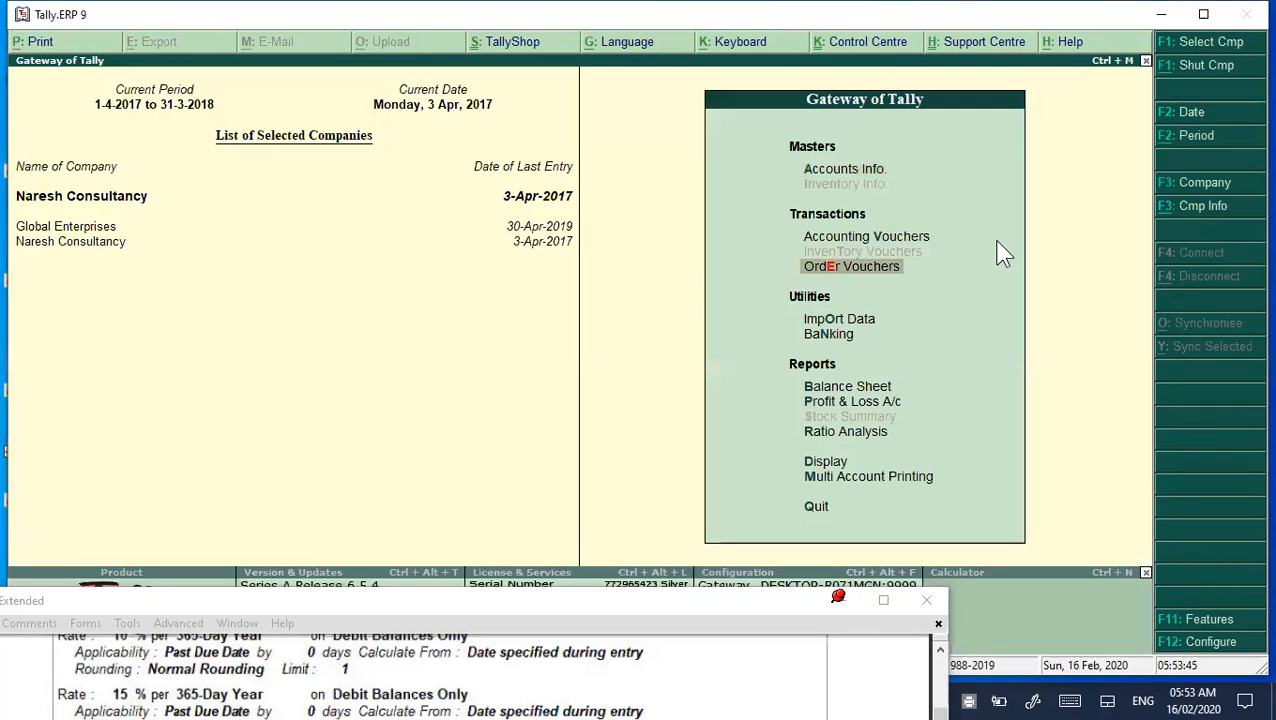
pyautogui.press('Up')
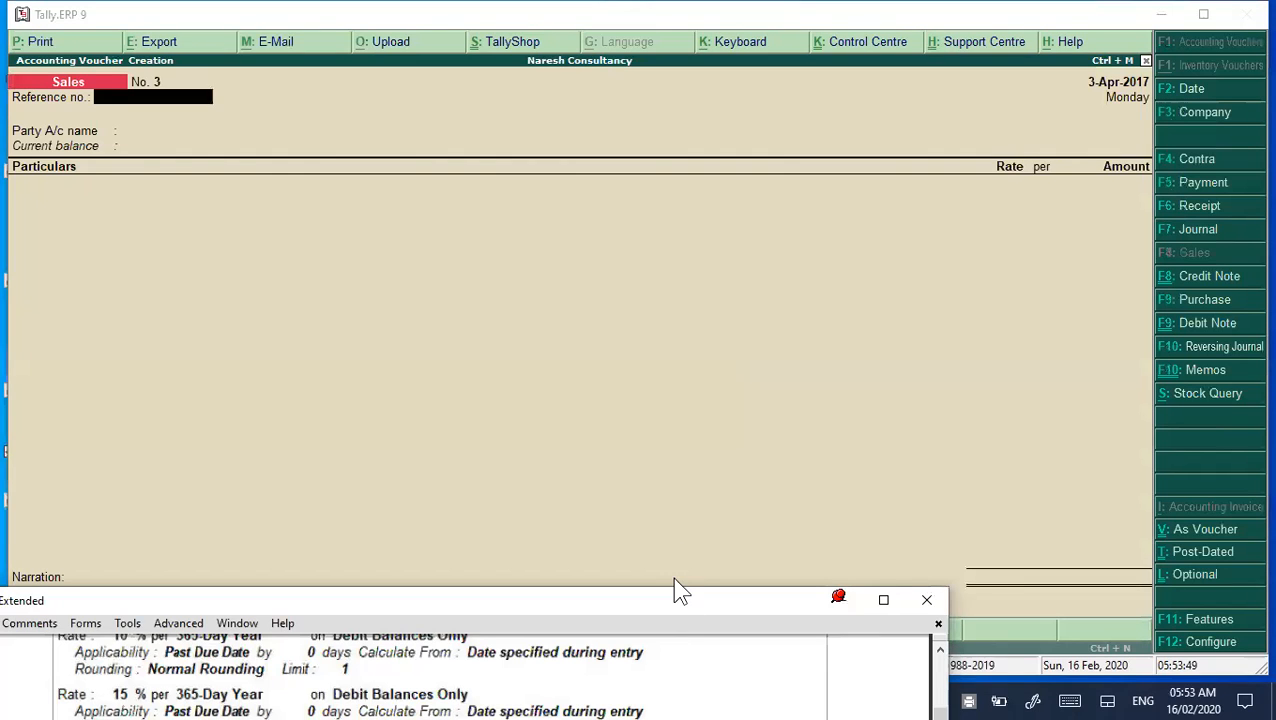
# Consult the Sales voucher instructions in the PDF and set the voucher date to 10-4-2017
pyautogui.moveTo(674, 590); pyautogui.dragTo(704, 345)
pyautogui.click(970, 534)
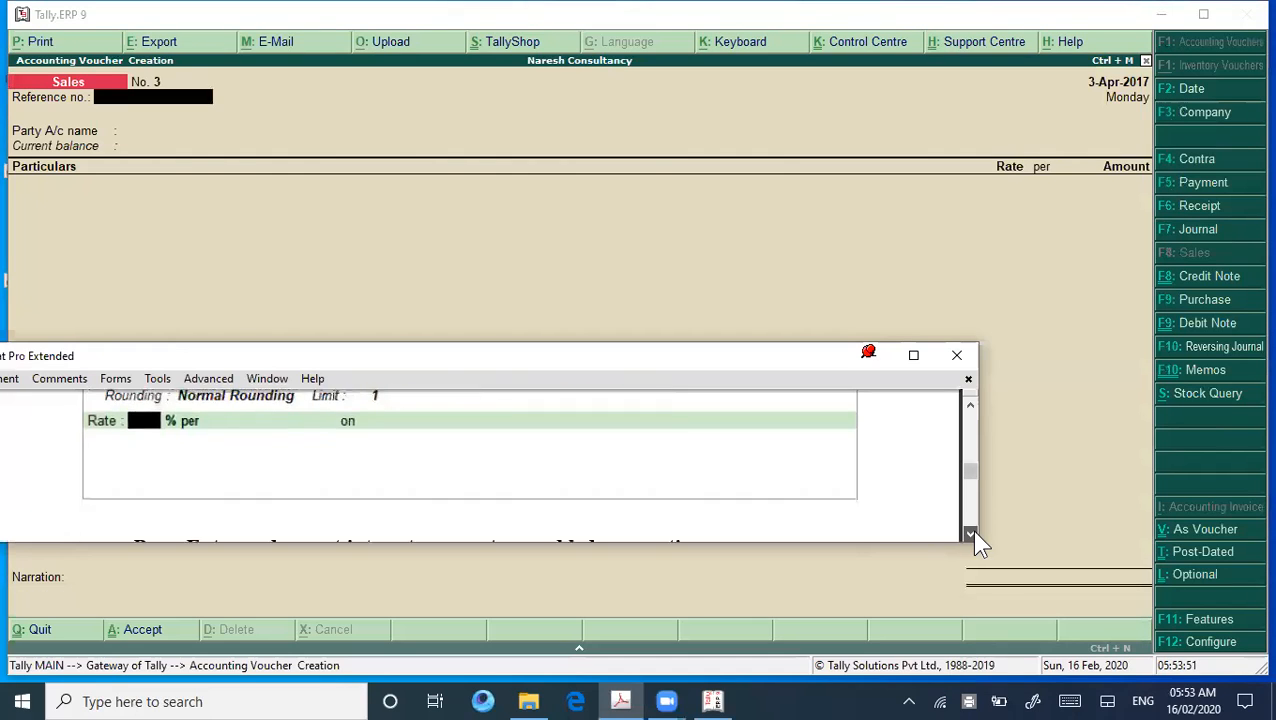
pyautogui.click(971, 534)
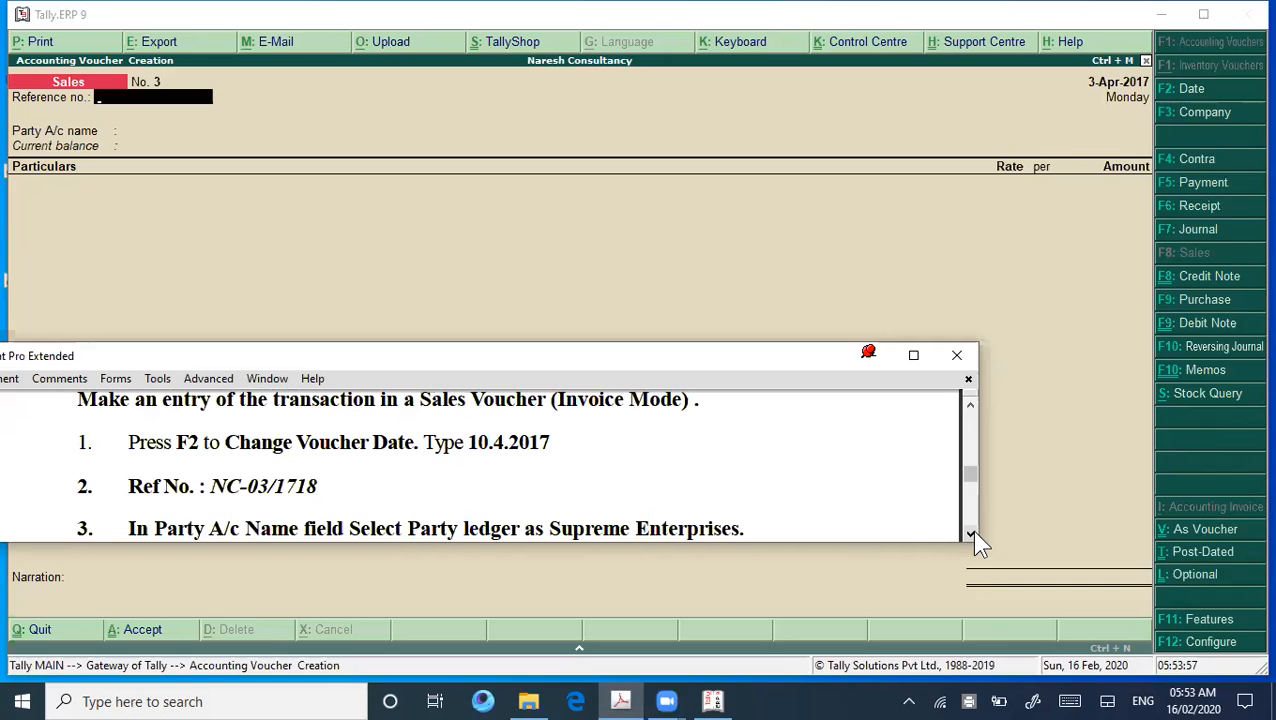
pyautogui.click(657, 204)
pyautogui.press('F2')
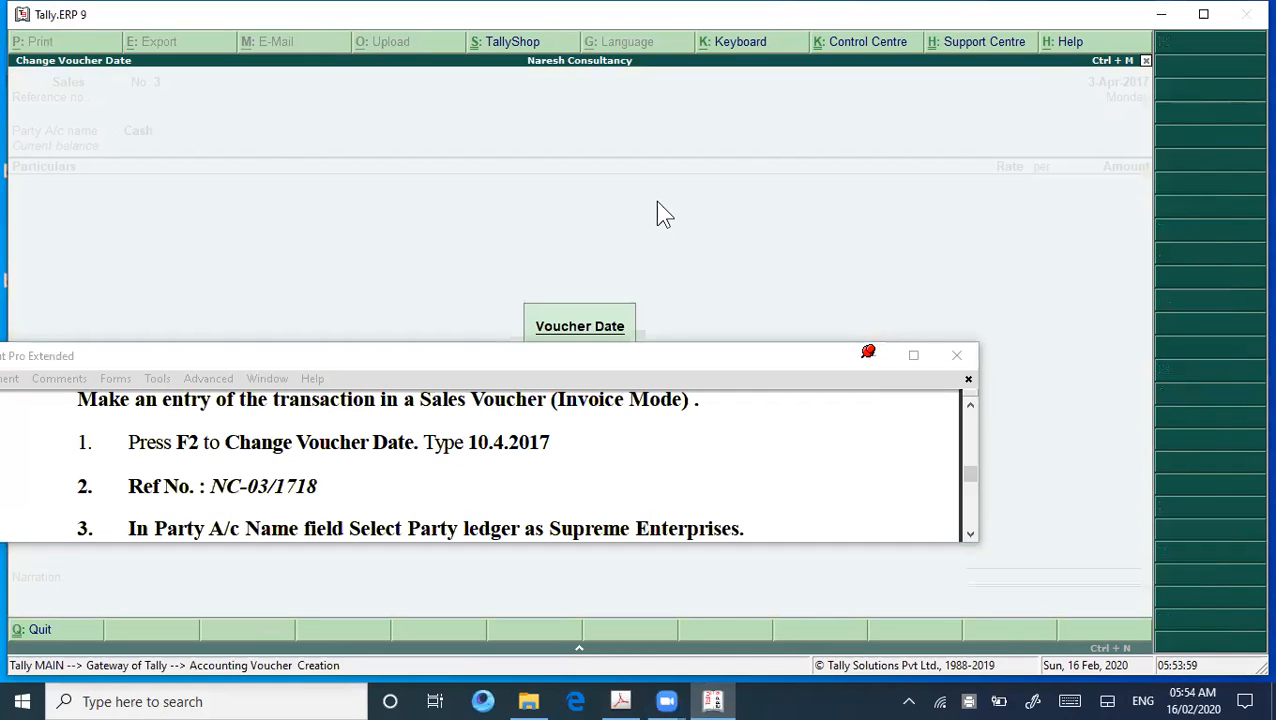
pyautogui.click(575, 377)
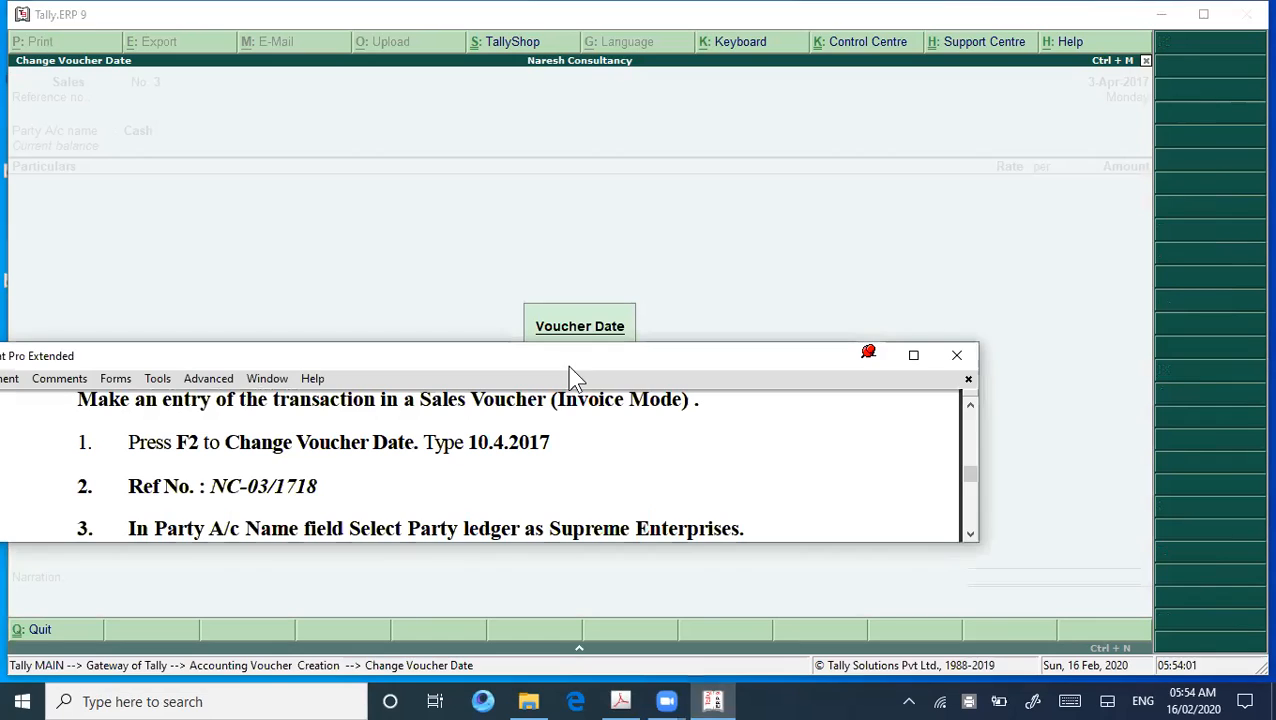
pyautogui.moveTo(568, 364); pyautogui.dragTo(570, 390)
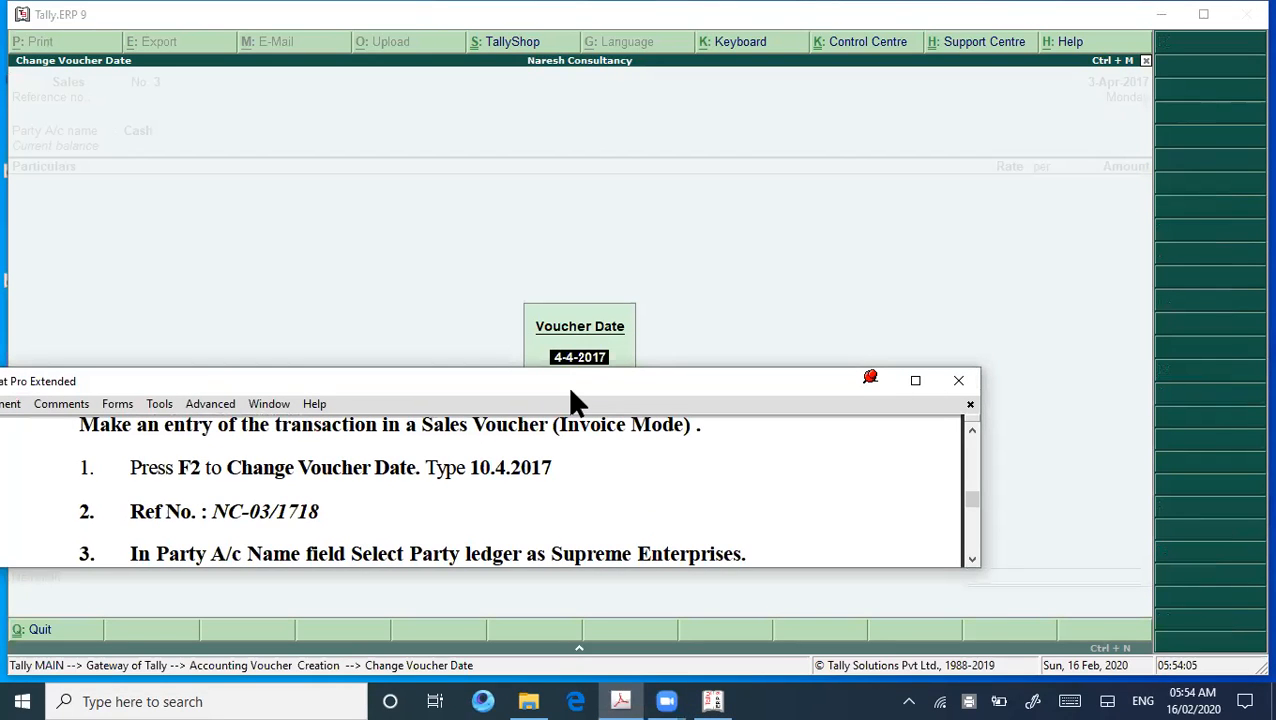
pyautogui.click(772, 237)
pyautogui.write('10')
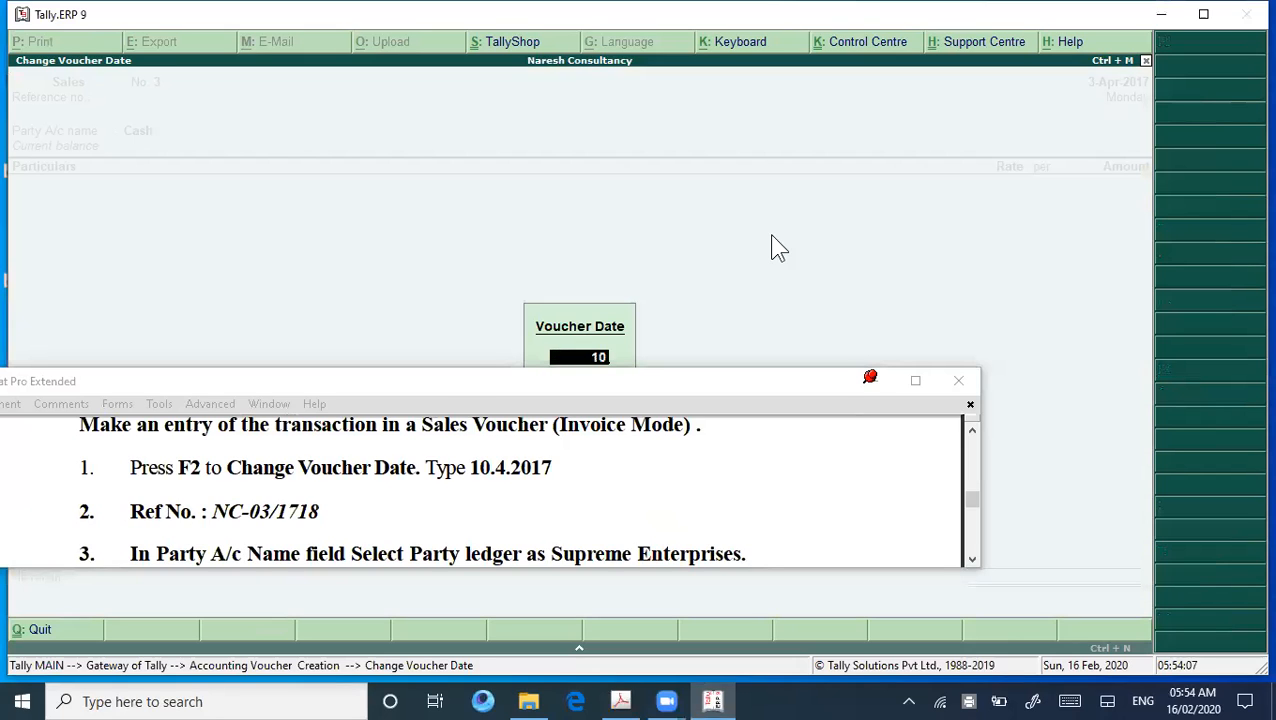
pyautogui.write('-4-2017')
pyautogui.press('Return')
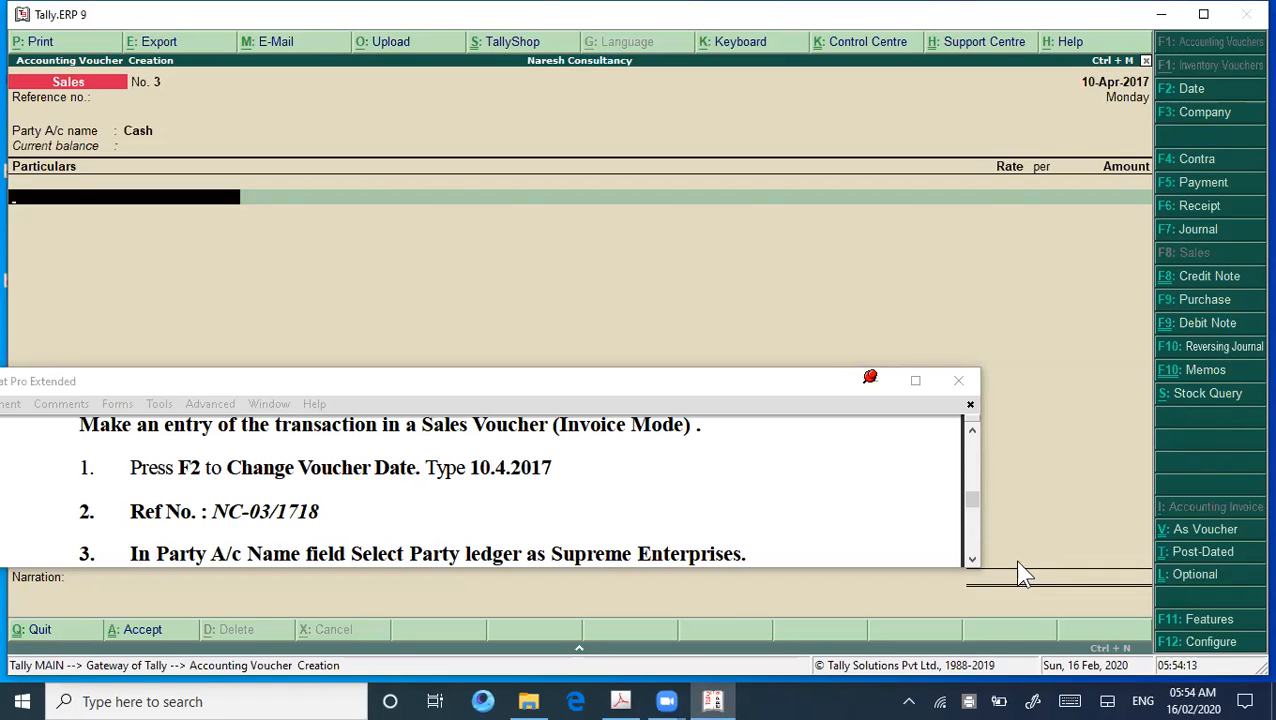
# Enter Consultancy Fee under Particulars with an amount of 1,00,000 and leave the narration blank
pyautogui.click(972, 561)
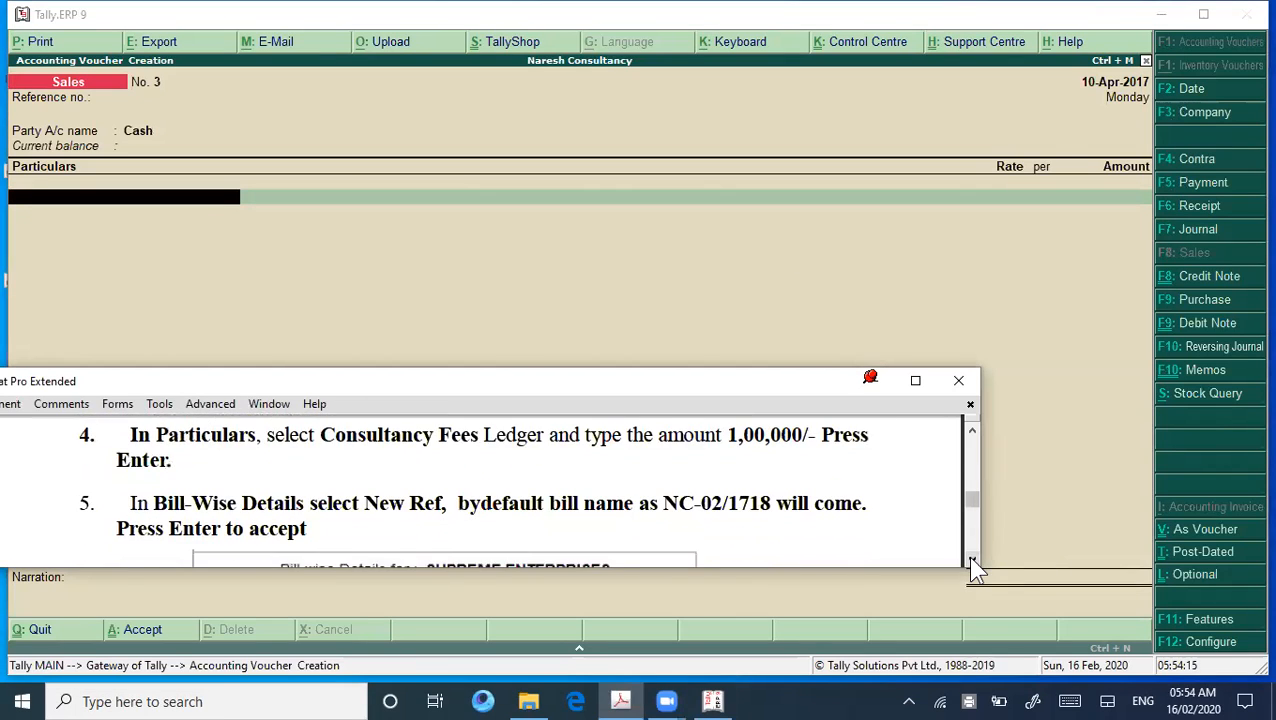
pyautogui.click(700, 240)
pyautogui.write('C')
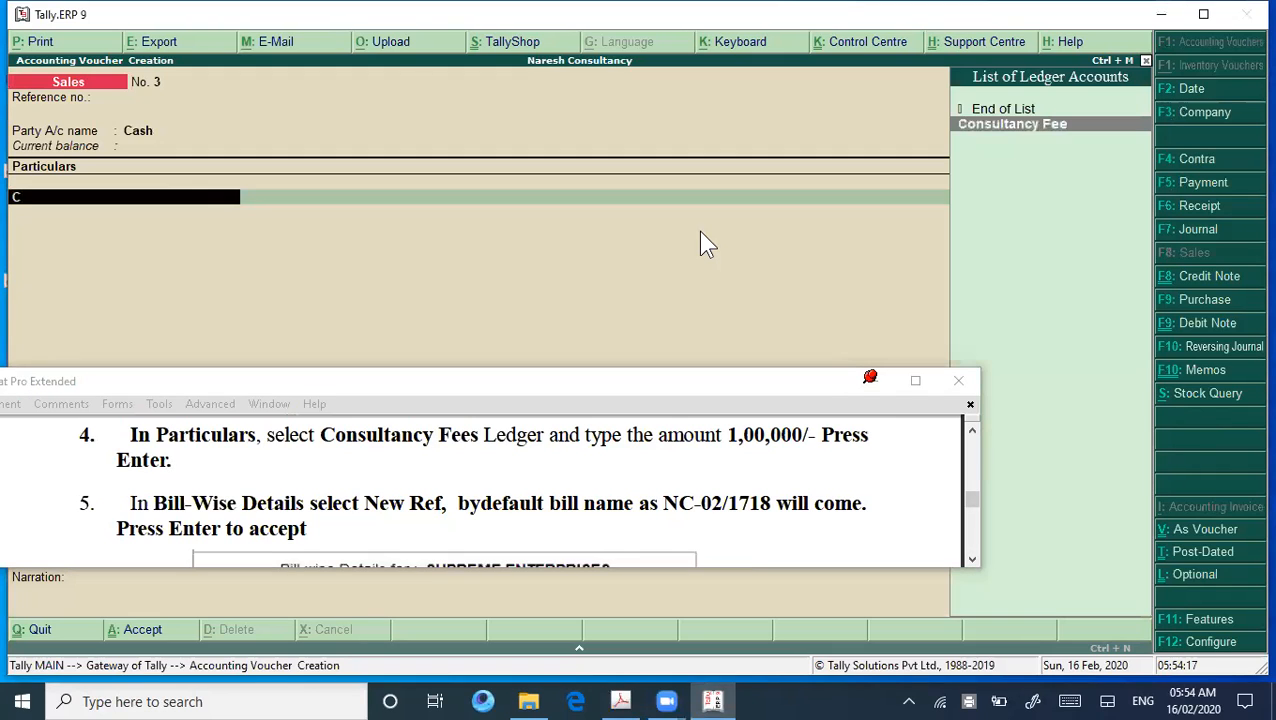
pyautogui.press('Return')
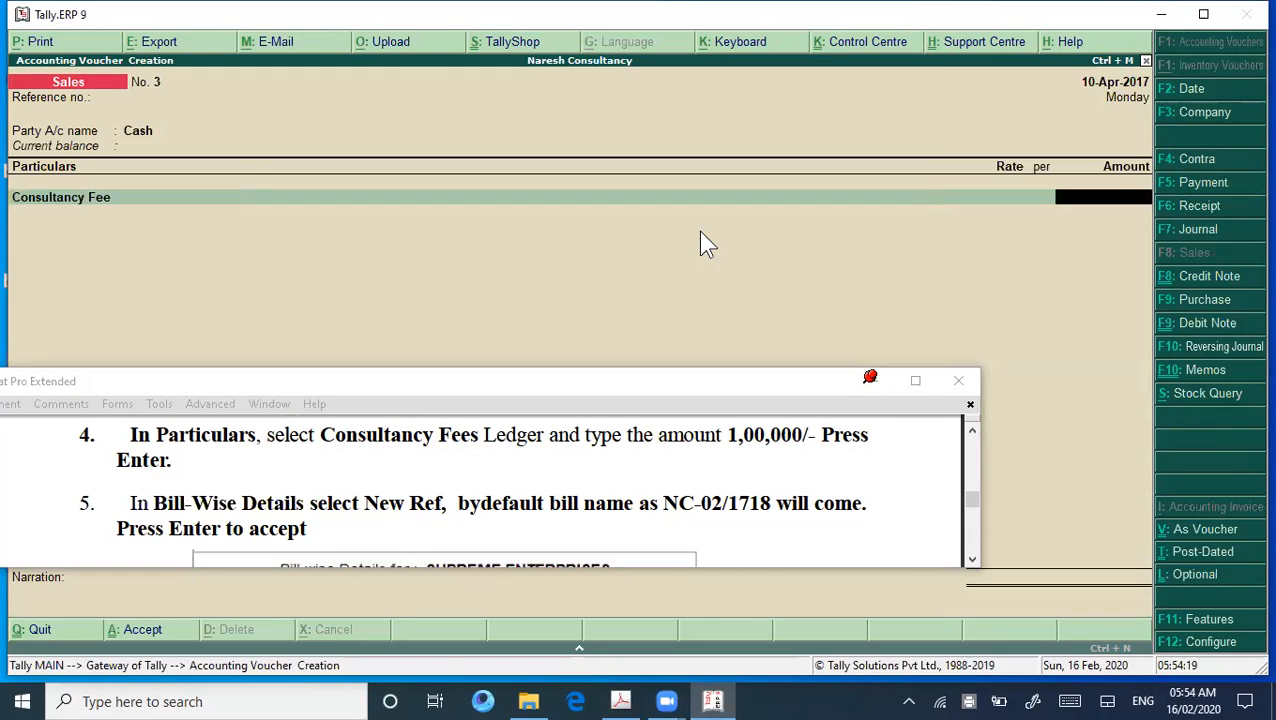
pyautogui.write('1,00,')
pyautogui.write('00000')
pyautogui.press('Return')
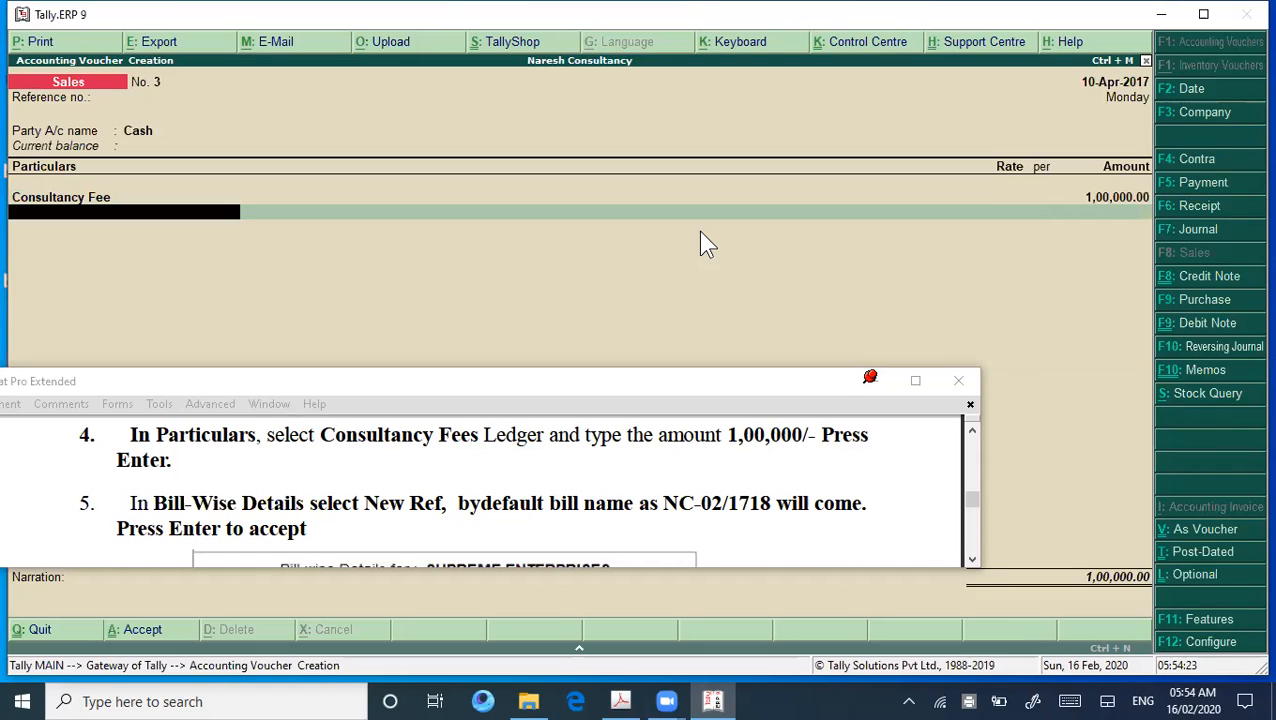
pyautogui.press('Return')
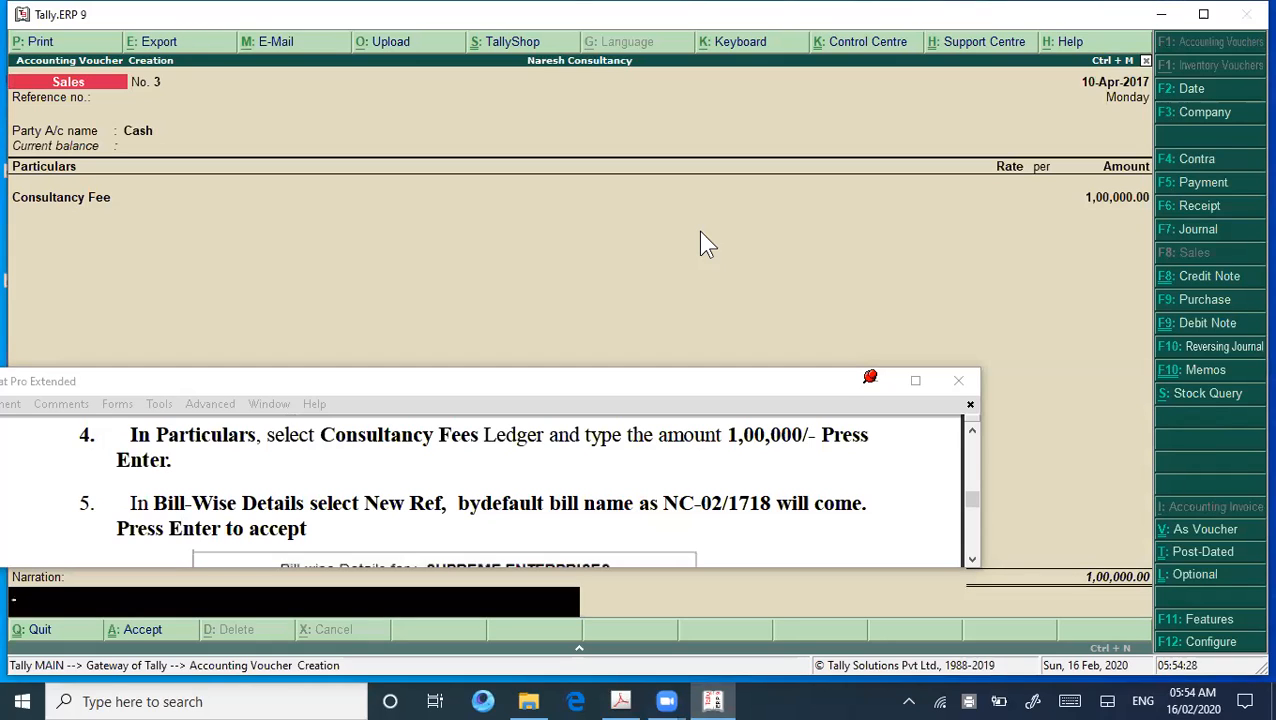
pyautogui.press('Return')
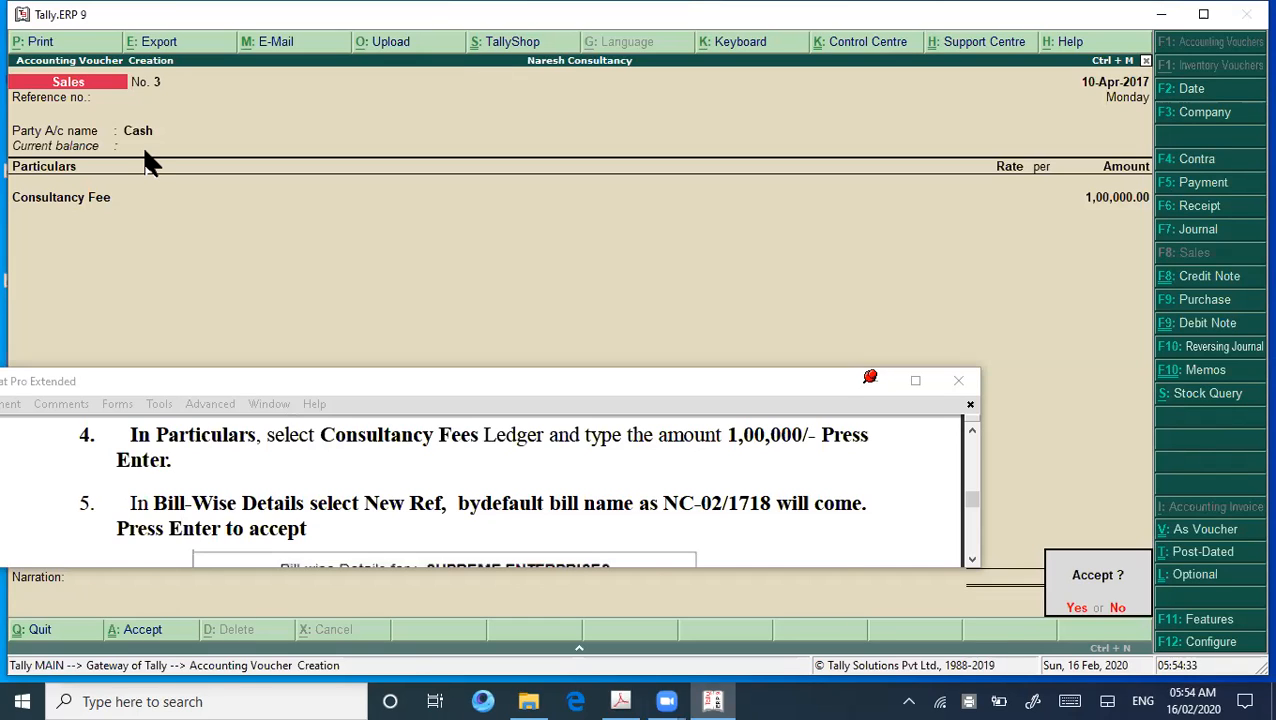
# Decline saving the voucher and change its party account to Supreme Enterprises
pyautogui.press('n')
pyautogui.press('Return')
pyautogui.write('S')
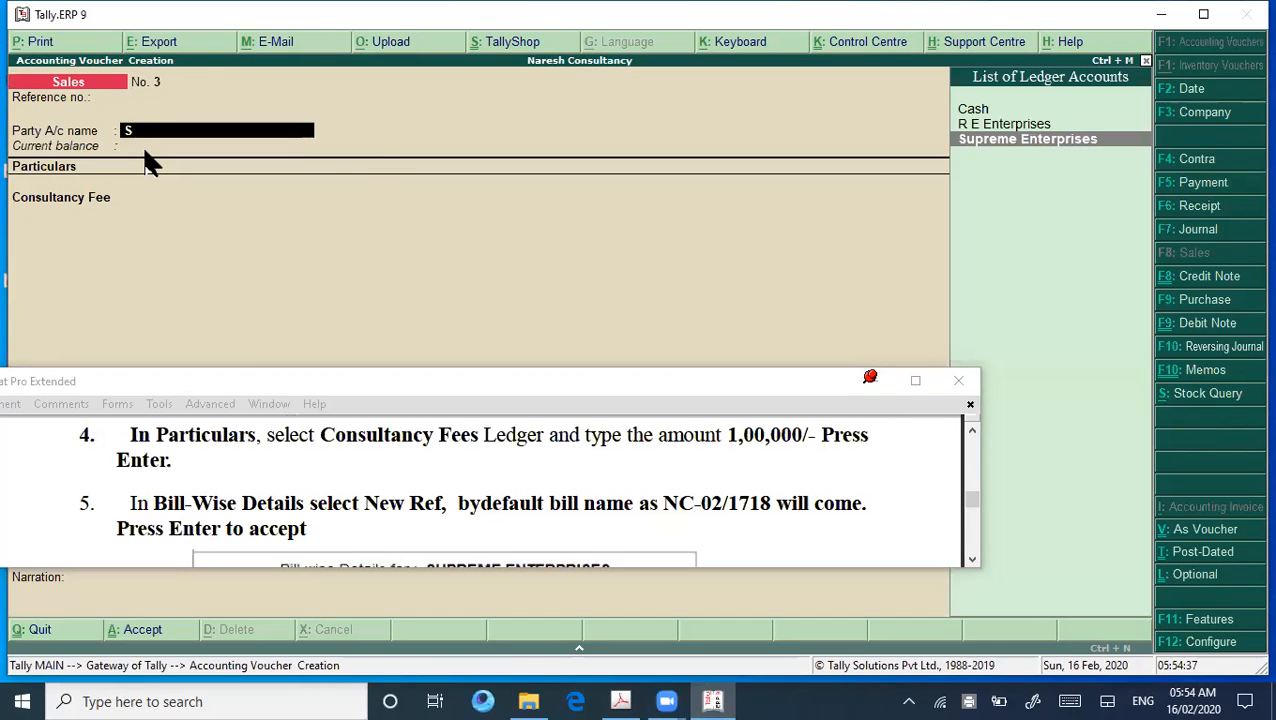
pyautogui.press('Return')
pyautogui.hotkey('ctrl', 'a')
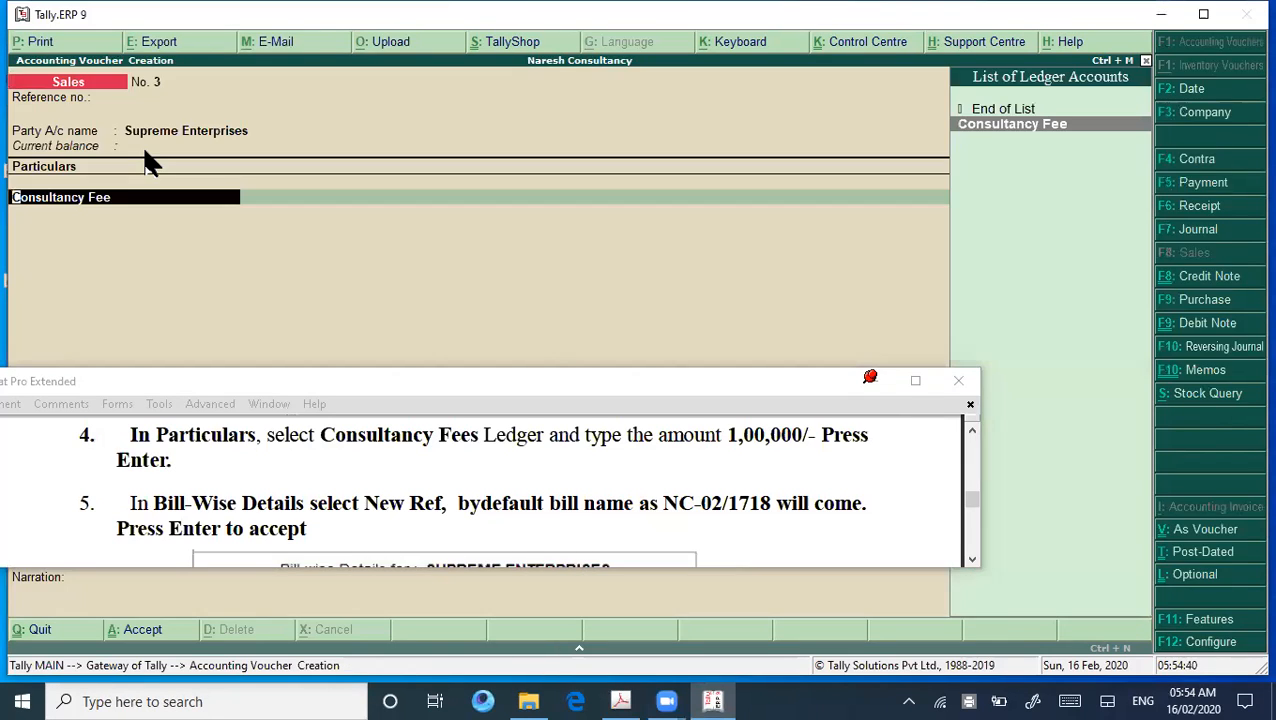
# Keep the 1,00,000 Consultancy Fee line and choose New Ref as the reference type in the bill-wise details
pyautogui.press('Return')
pyautogui.press('Return')
pyautogui.press('Return')
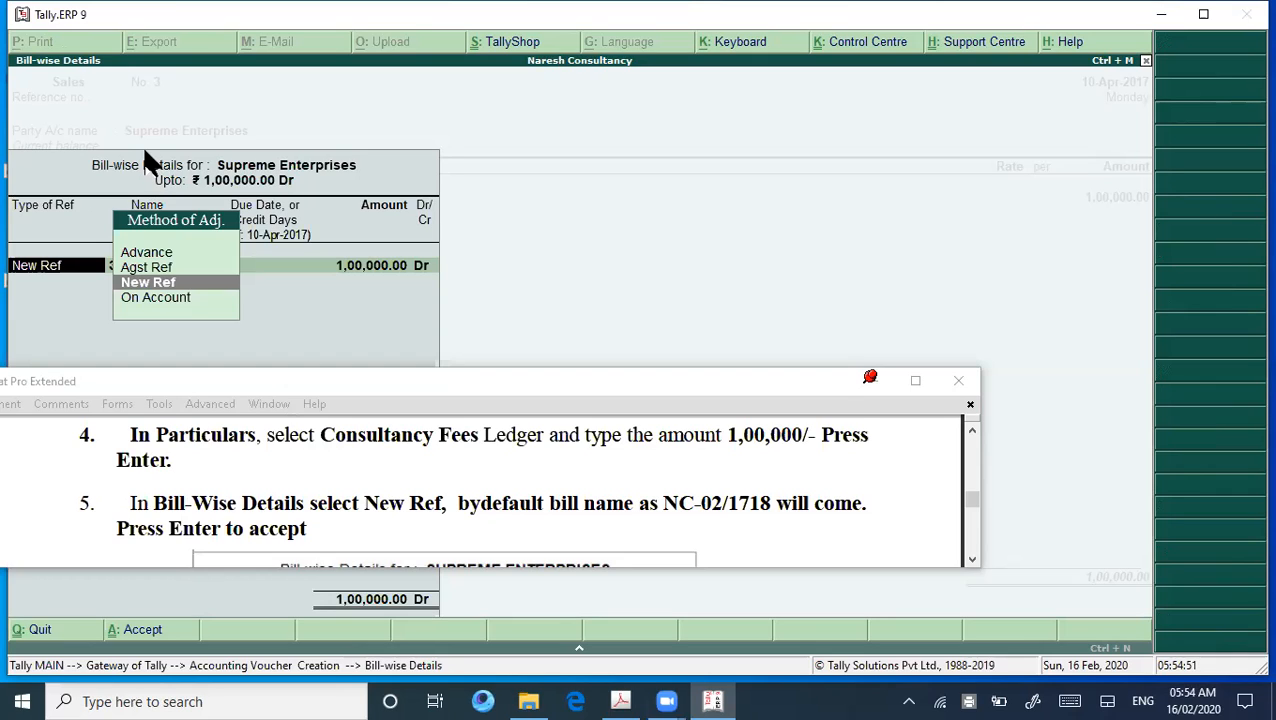
pyautogui.press('Return')
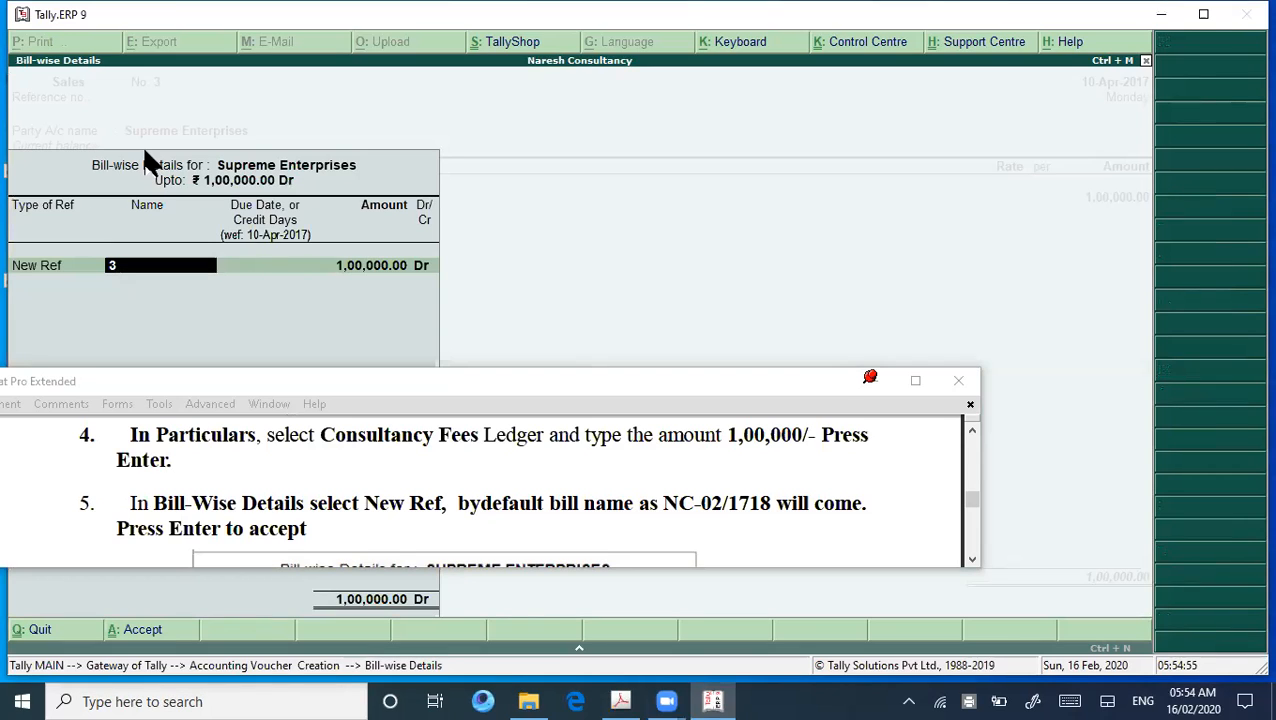
# Name the new bill reference NC-02/1718, leave its due date blank and keep the amount at 1,00,000 Dr
pyautogui.write('NC-02/1718')
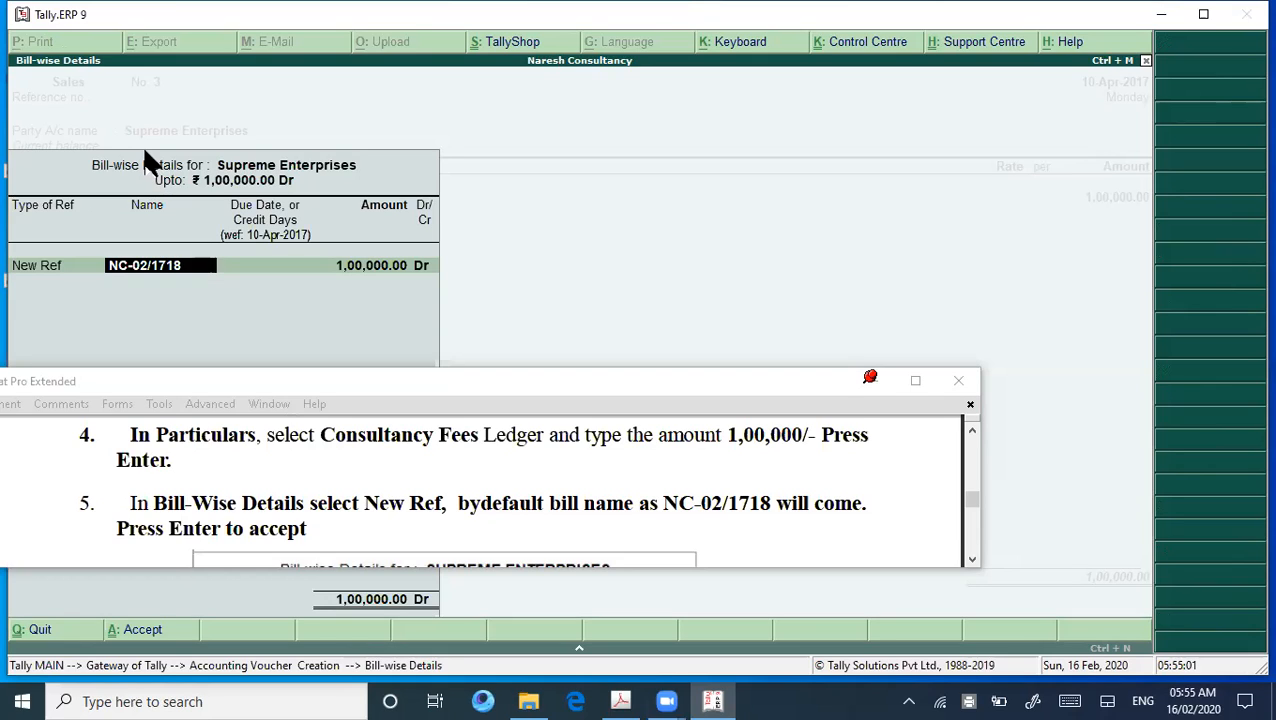
pyautogui.press('Return')
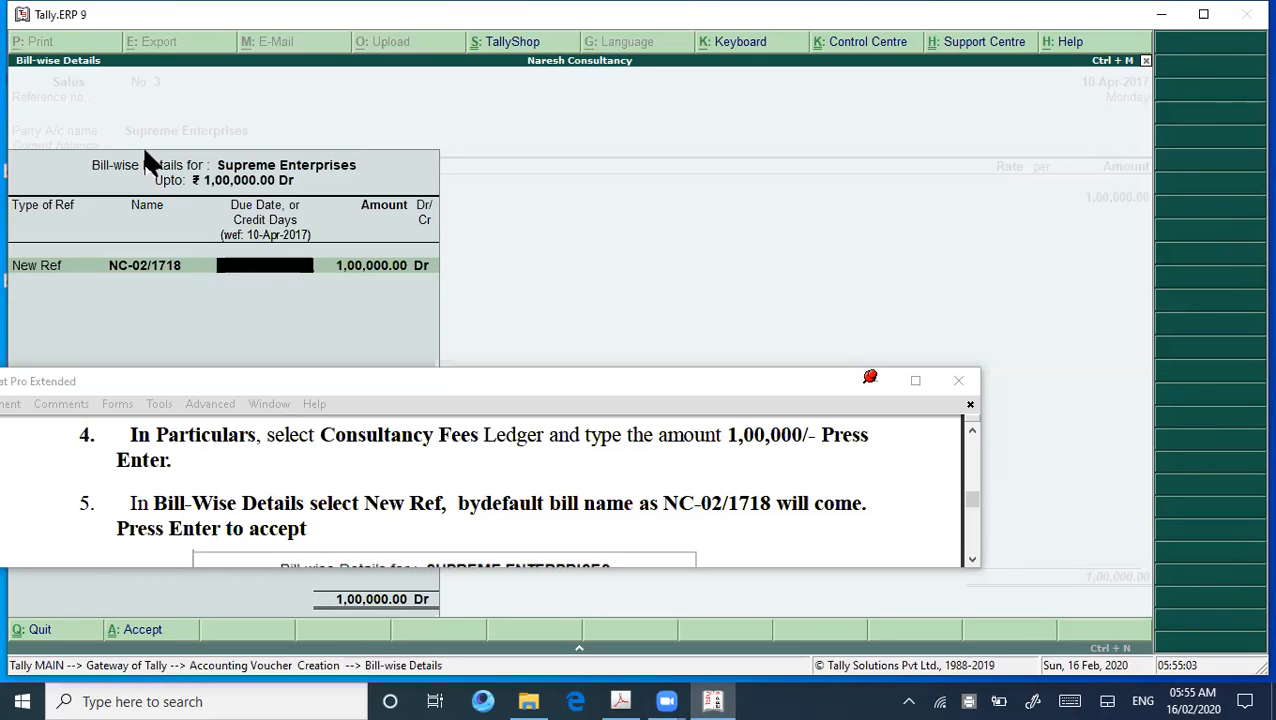
pyautogui.press('Return')
pyautogui.press('Return')
pyautogui.press('Return')
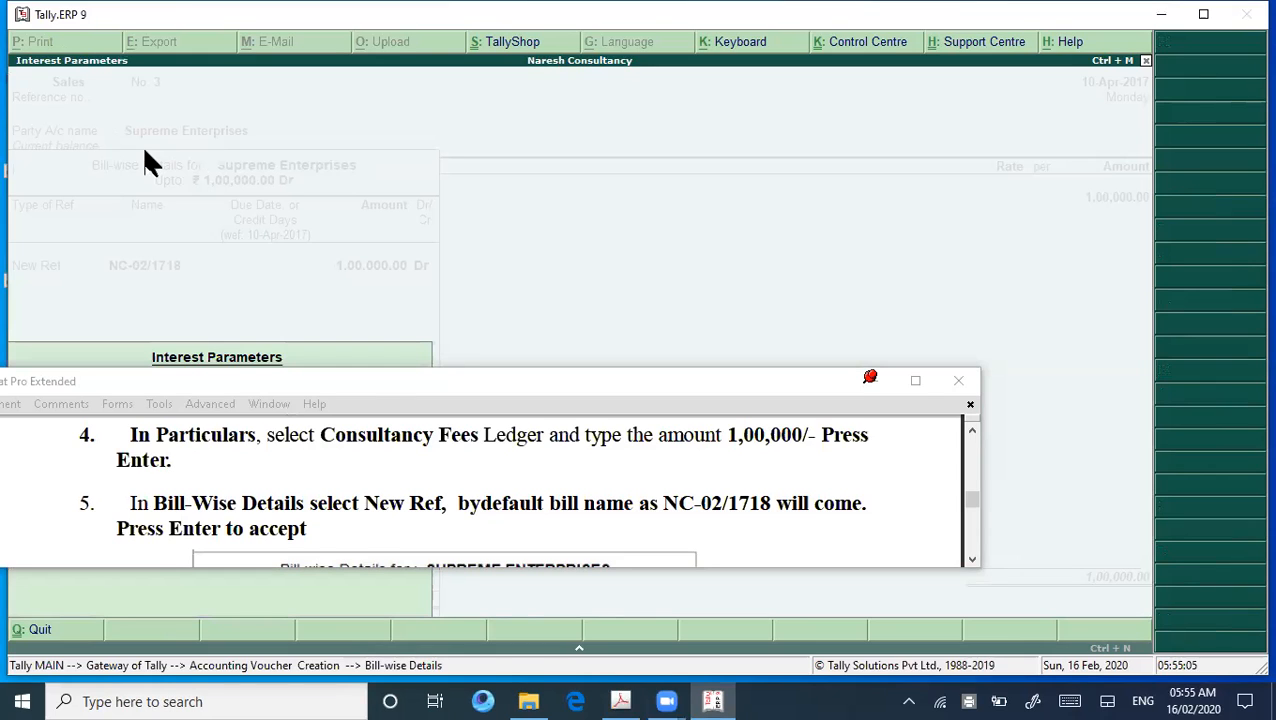
# Move the PDF clear of the Interest Parameters and consult its example for the 10% and 15% rates
pyautogui.click(210, 380)
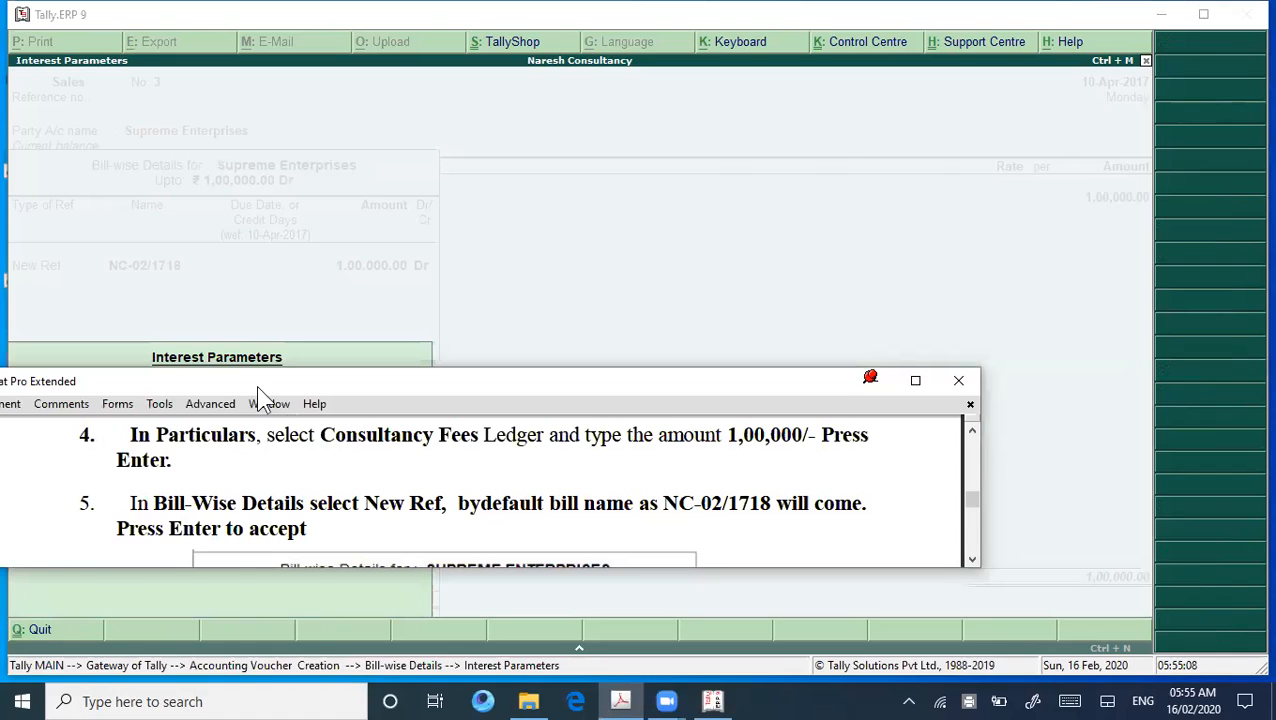
pyautogui.moveTo(257, 387); pyautogui.dragTo(702, 117)
pyautogui.click(572, 505)
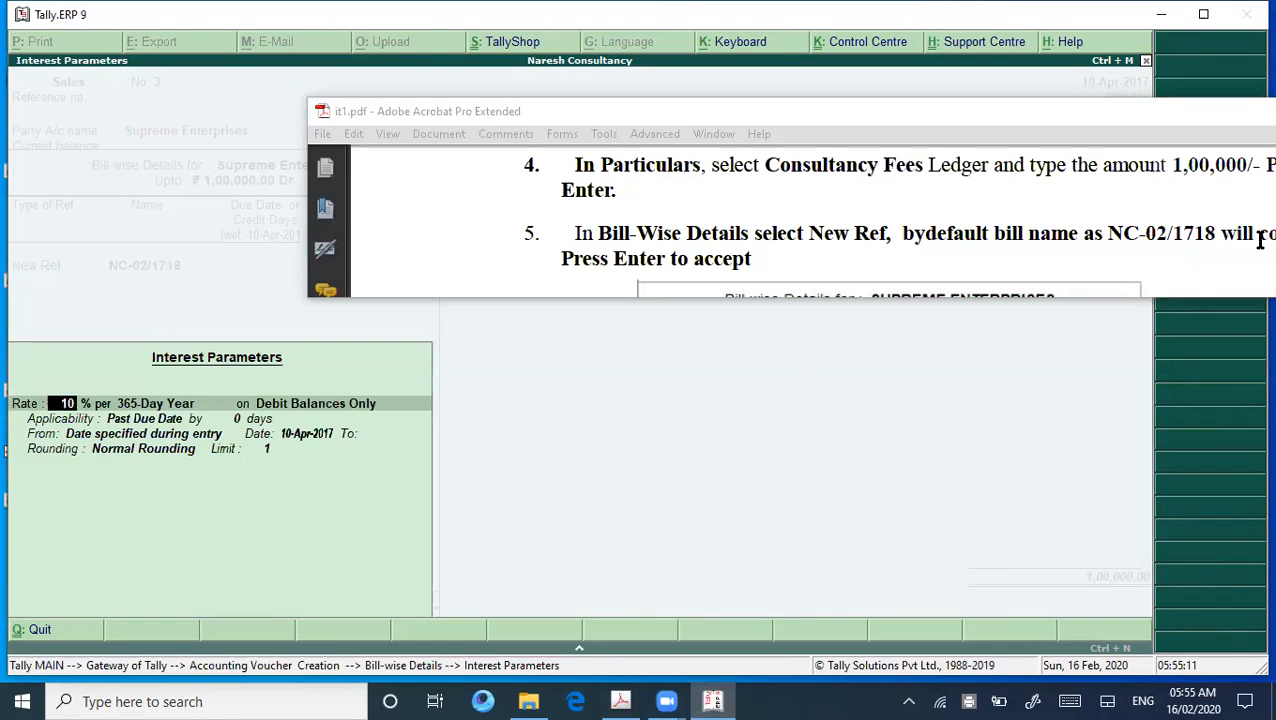
pyautogui.click(1075, 112)
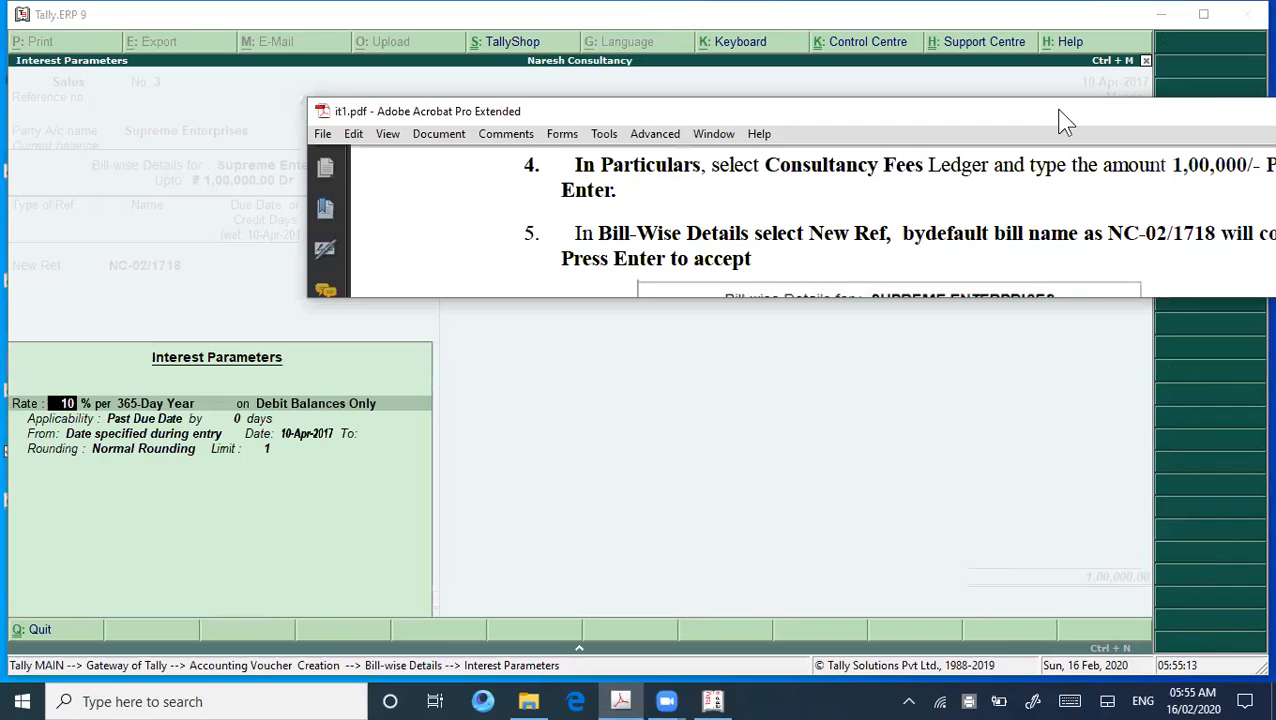
pyautogui.moveTo(1065, 120); pyautogui.dragTo(880, 121)
pyautogui.click(1231, 291)
pyautogui.click(1231, 292)
pyautogui.click(1231, 292)
pyautogui.click(1231, 292)
pyautogui.click(1231, 292)
pyautogui.click(1231, 292)
pyautogui.click(320, 545)
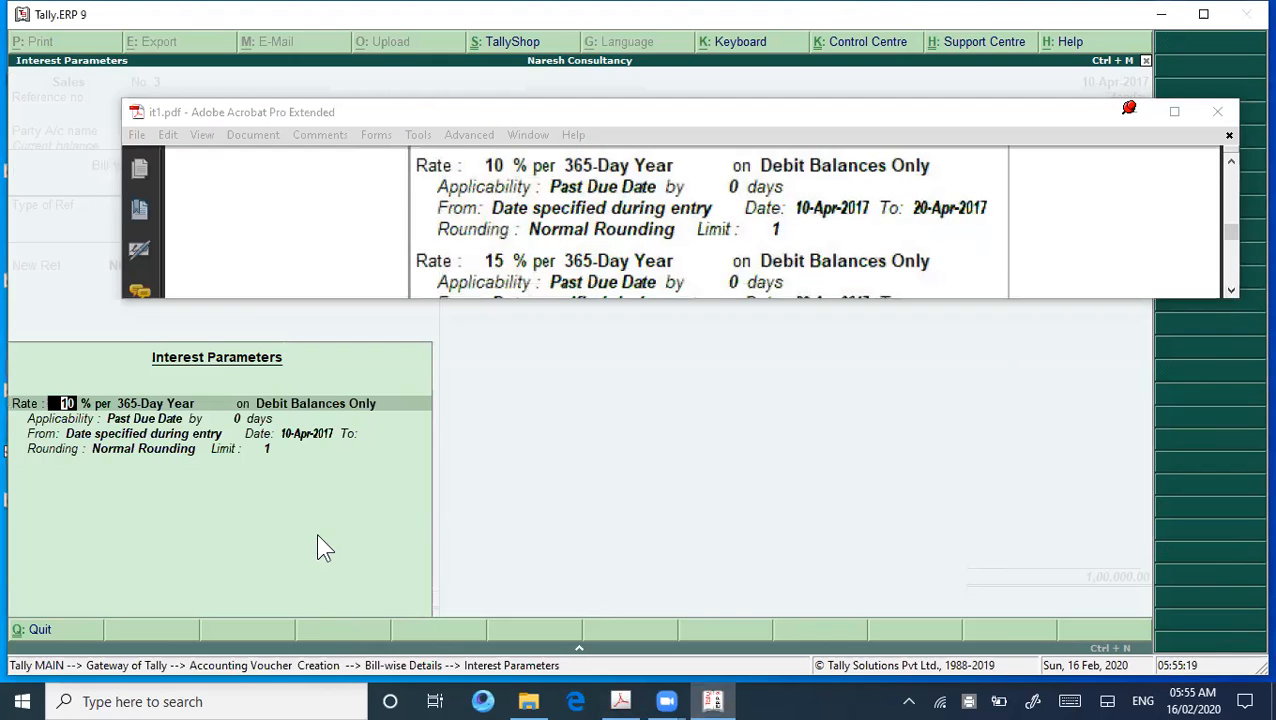
# Keep the first interest rate at 10% per 365-Day Year on Debit Balances Only, applicable Past Due Date by 0 days
pyautogui.press('Return')
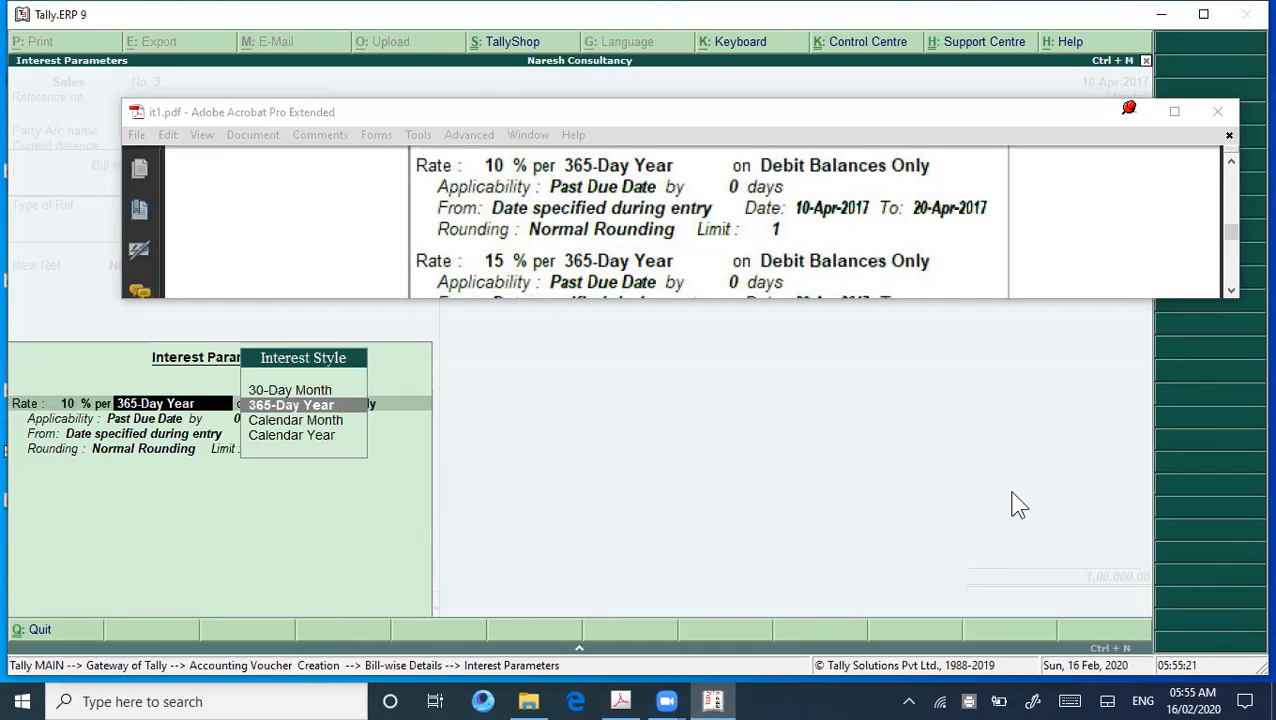
pyautogui.press('Return')
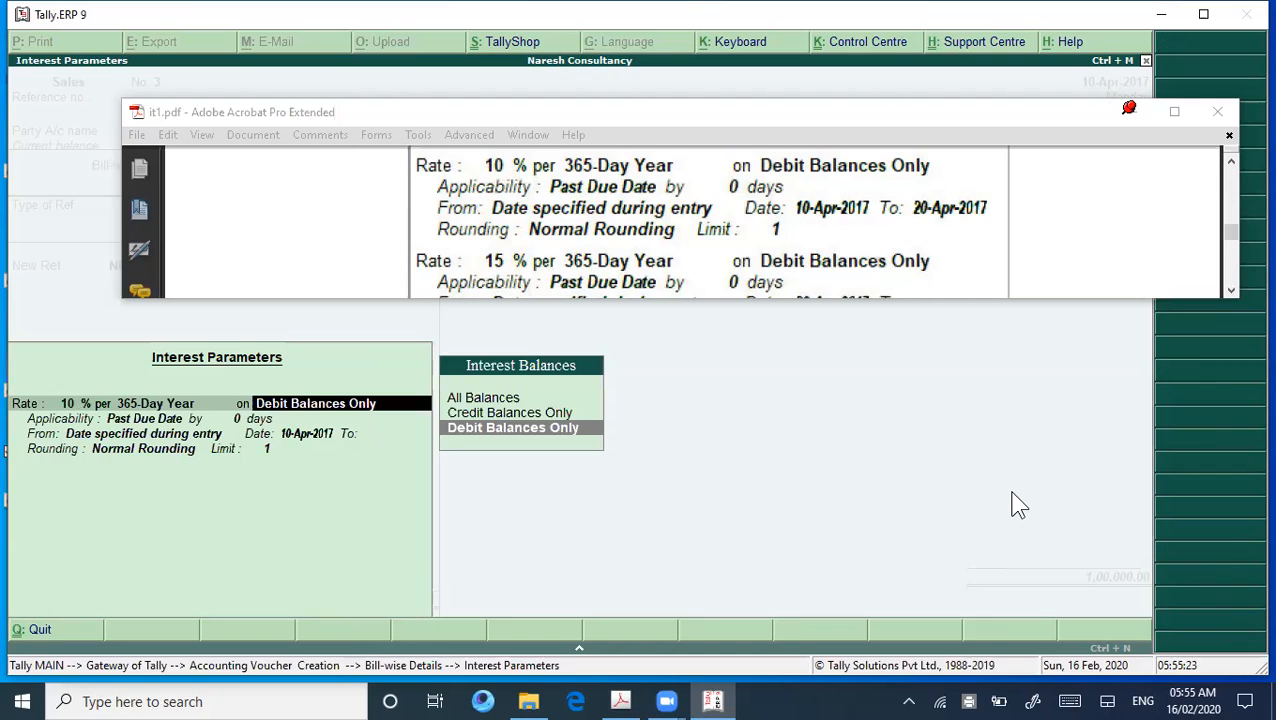
pyautogui.press('Return')
pyautogui.press('Return')
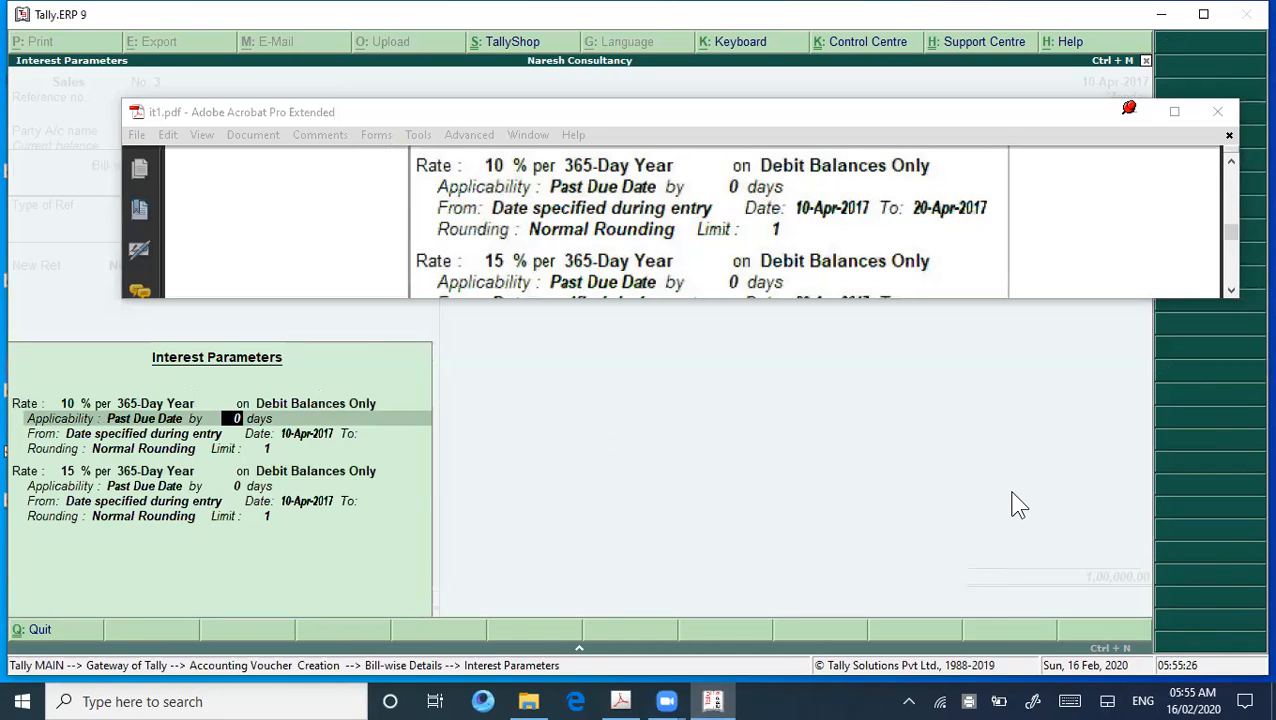
pyautogui.press('Return')
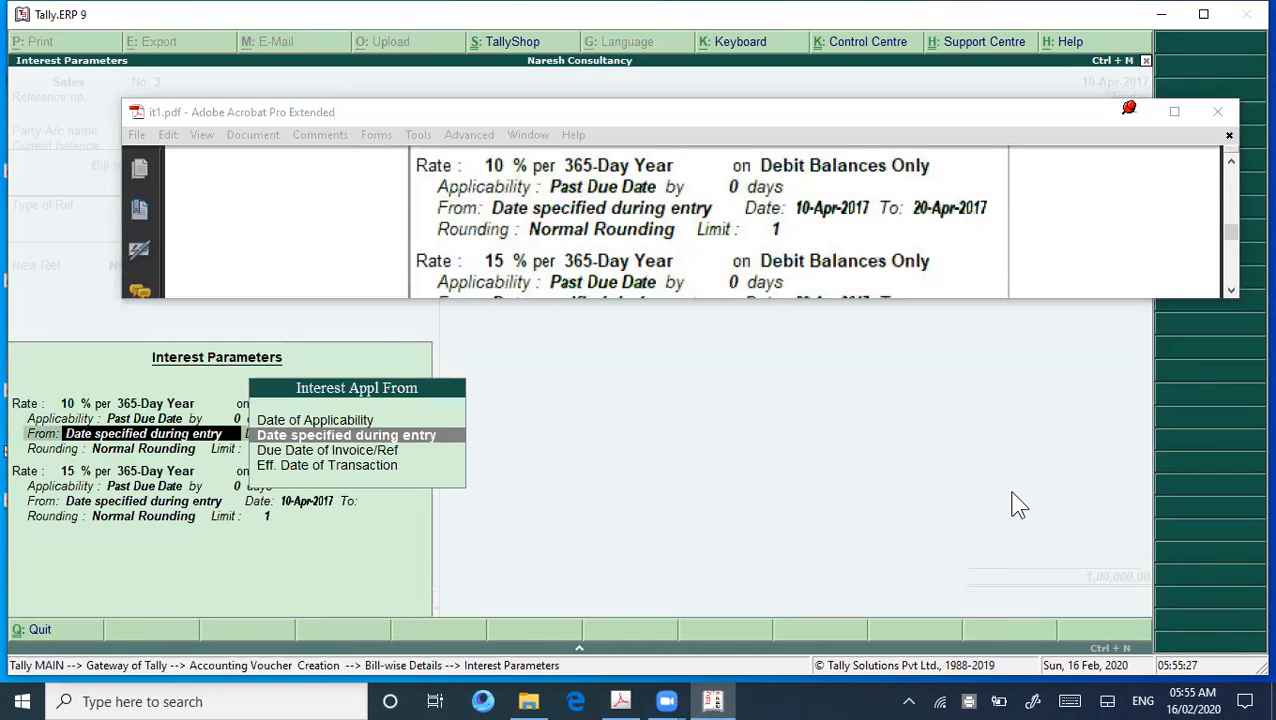
# Set the 10% rate's period from 10-Apr-2017 to 20-4-2017 by Date specified during entry, keeping Normal Rounding with limit 1
pyautogui.press('Return')
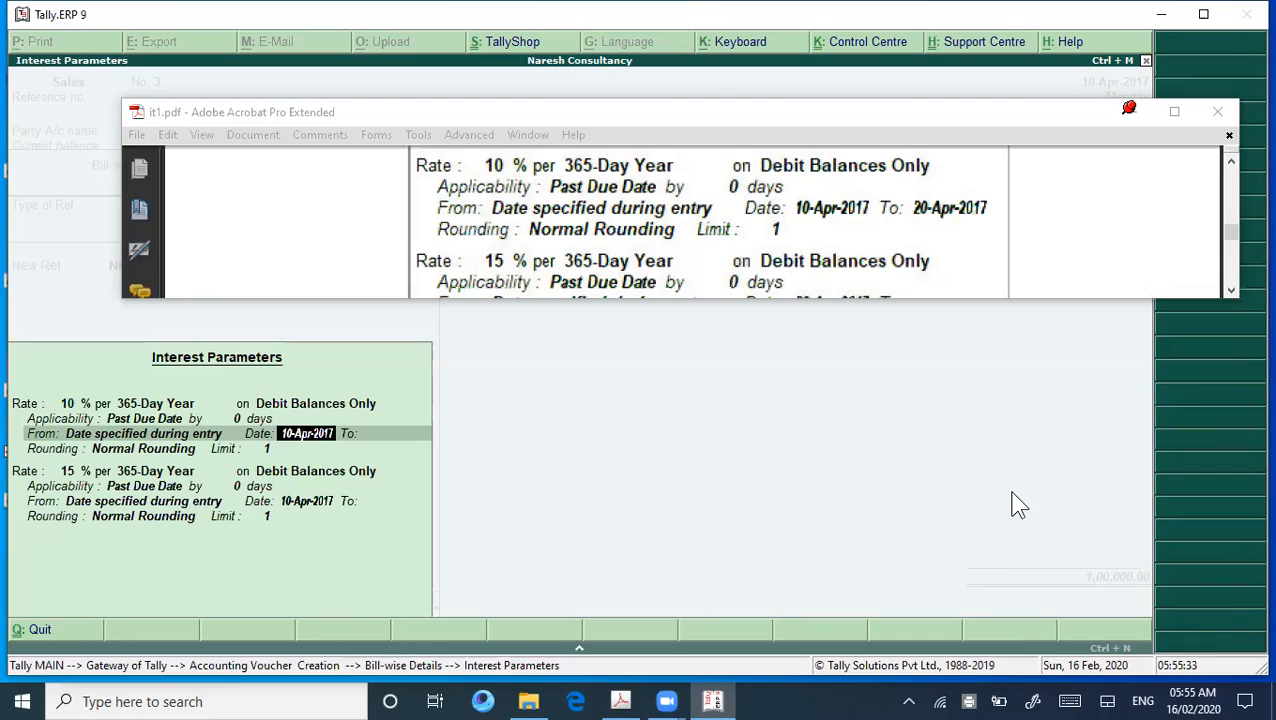
pyautogui.press('Return')
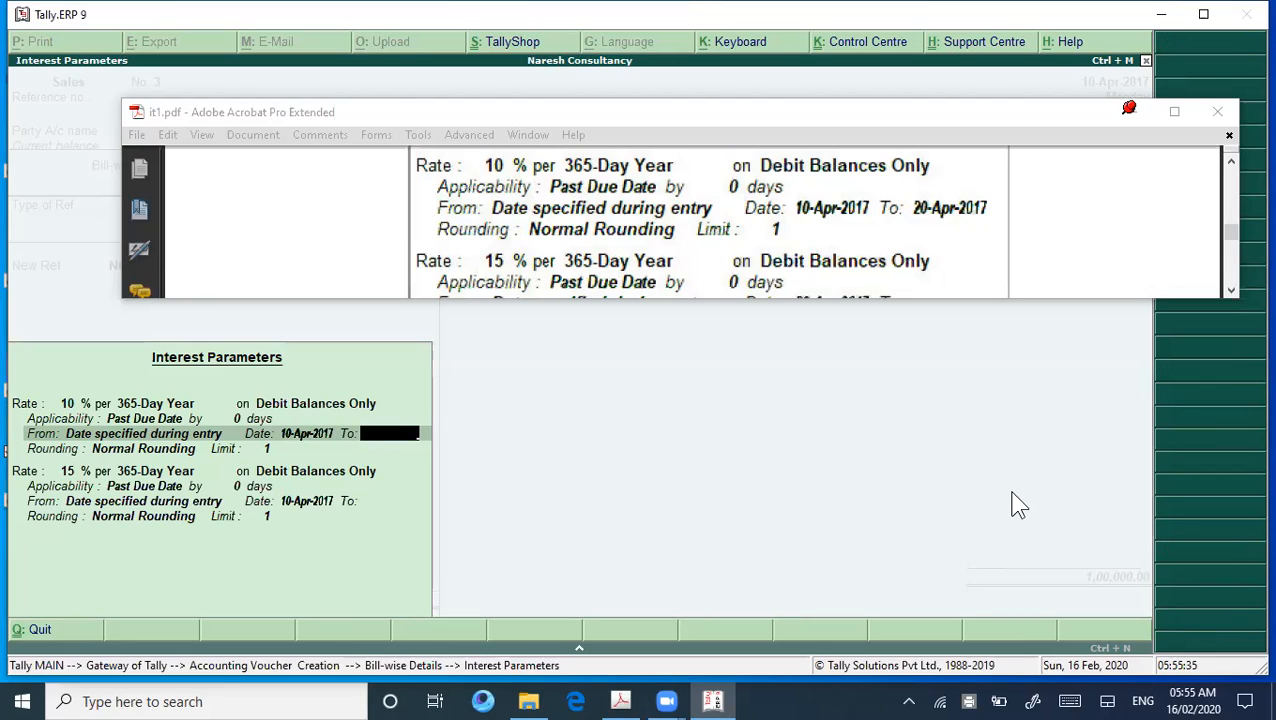
pyautogui.write('20-4-2')
pyautogui.write('017')
pyautogui.press('Return')
pyautogui.press('Return')
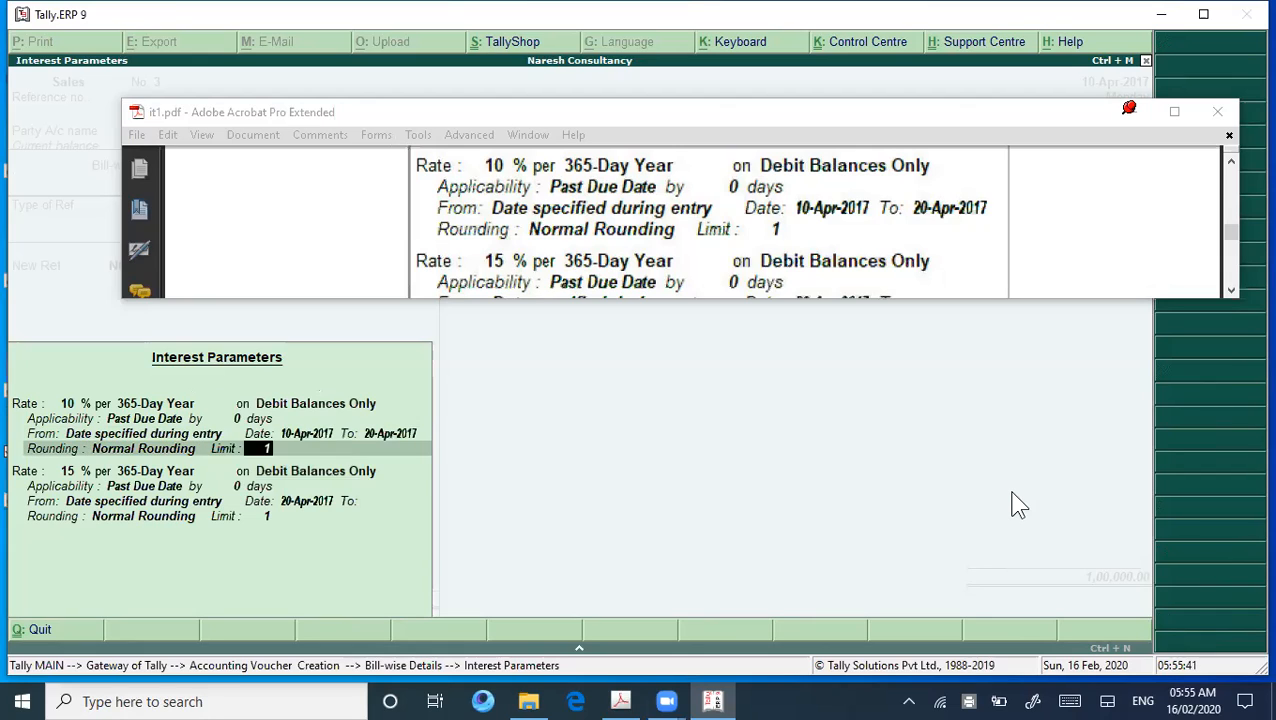
pyautogui.press('Return')
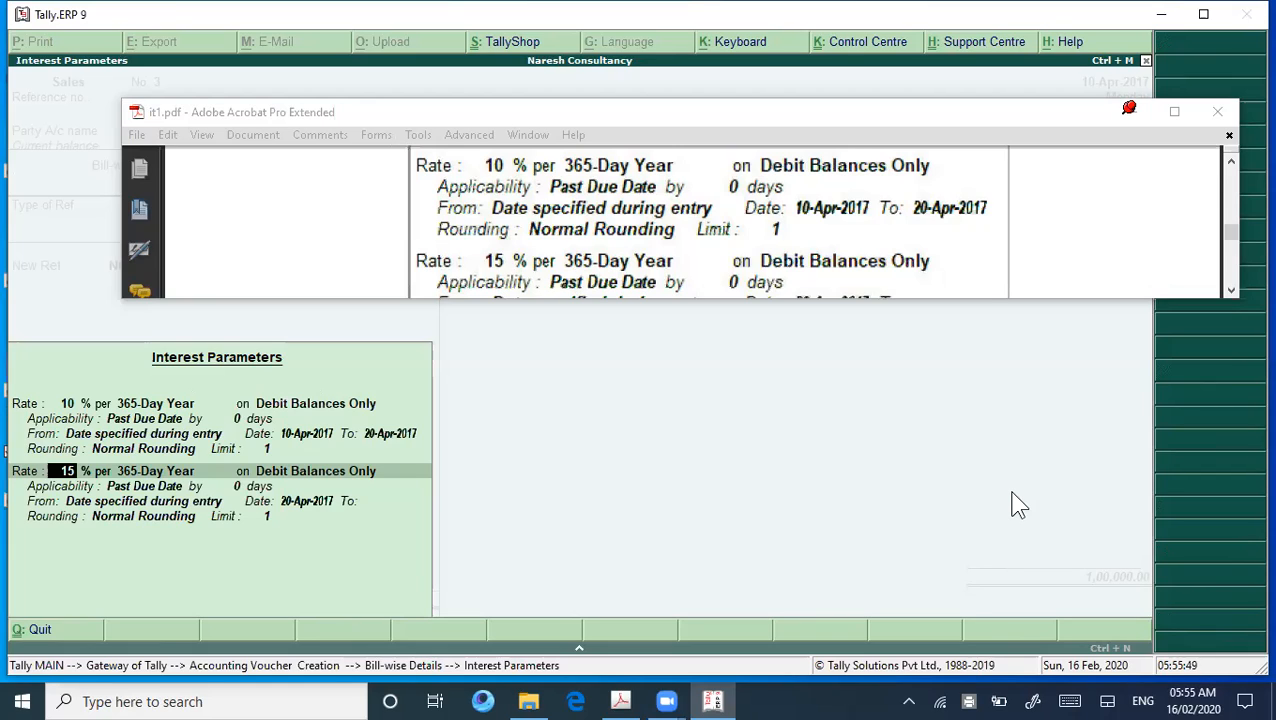
# Keep the second rate at 15% per 365-Day Year on Debit Balances Only, Past Due Date by 0 days, from Date specified during entry
pyautogui.press('Return')
pyautogui.press('Return')
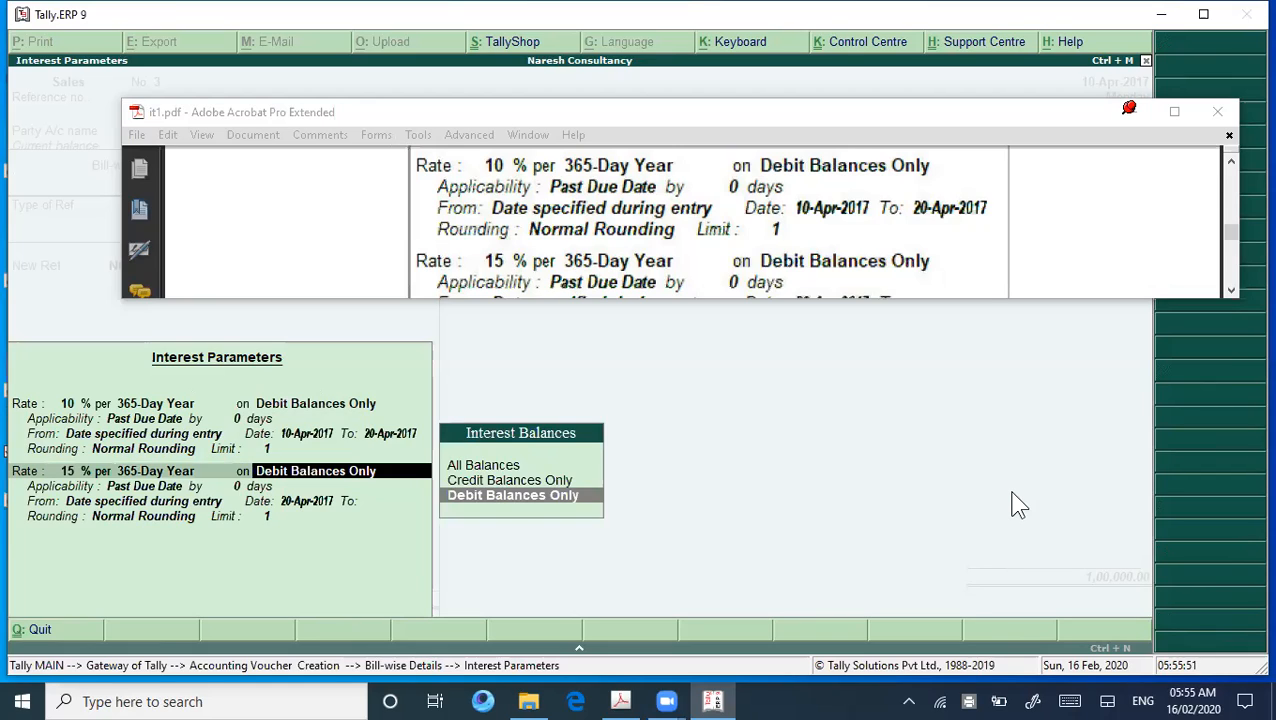
pyautogui.press('Return')
pyautogui.press('Return')
pyautogui.press('Return')
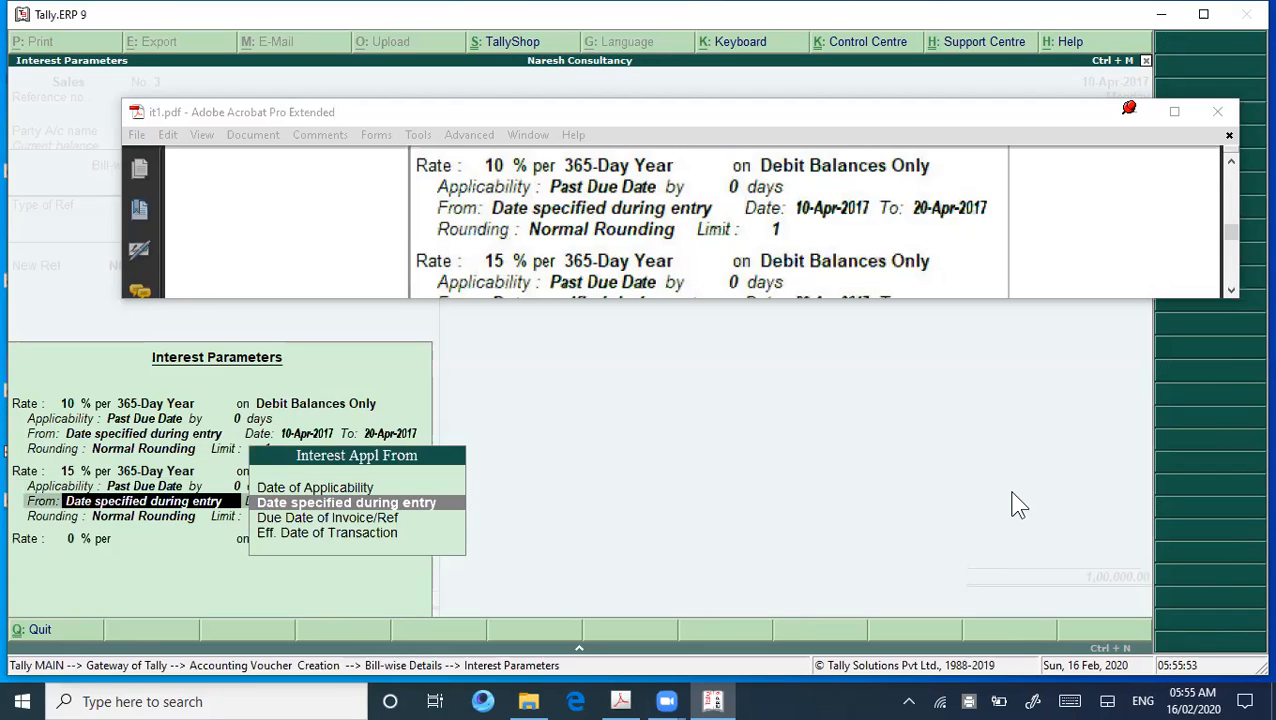
pyautogui.press('Return')
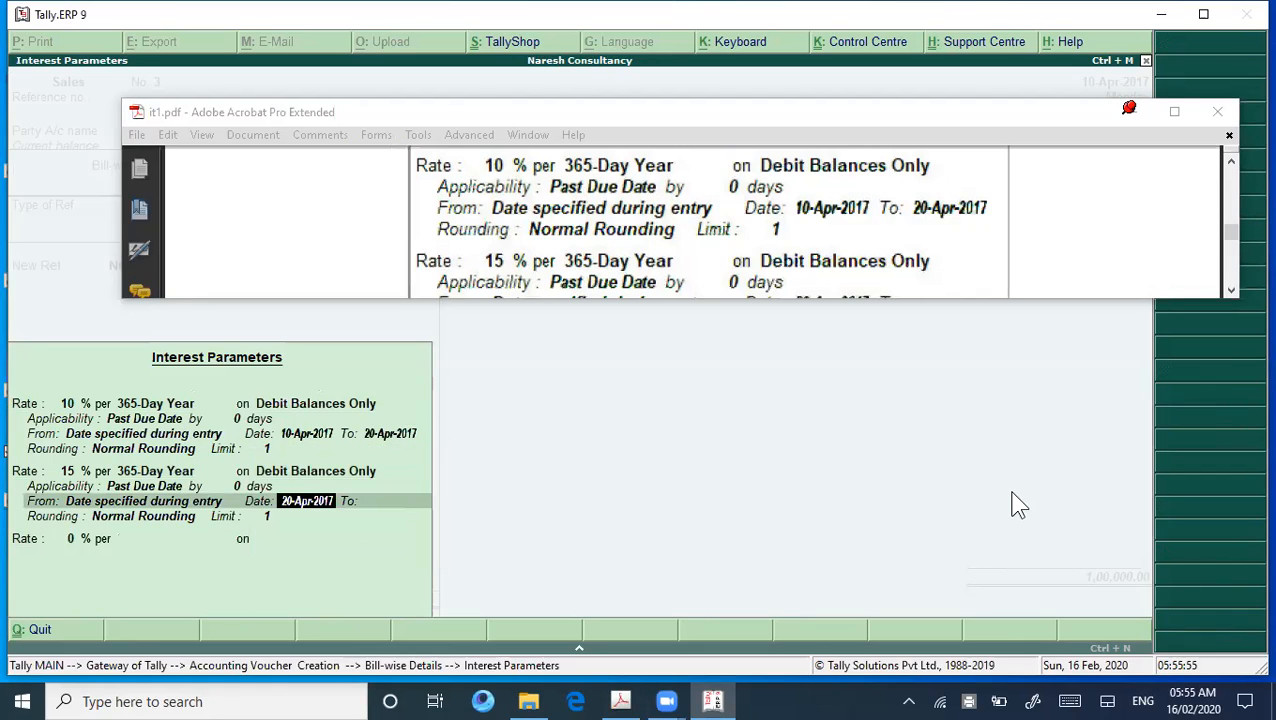
# Check the PDF's 15% entry, then keep the start date 20-Apr-2017 with no end date and Normal Rounding limit 1
pyautogui.click(1231, 291)
pyautogui.click(1231, 291)
pyautogui.click(1230, 291)
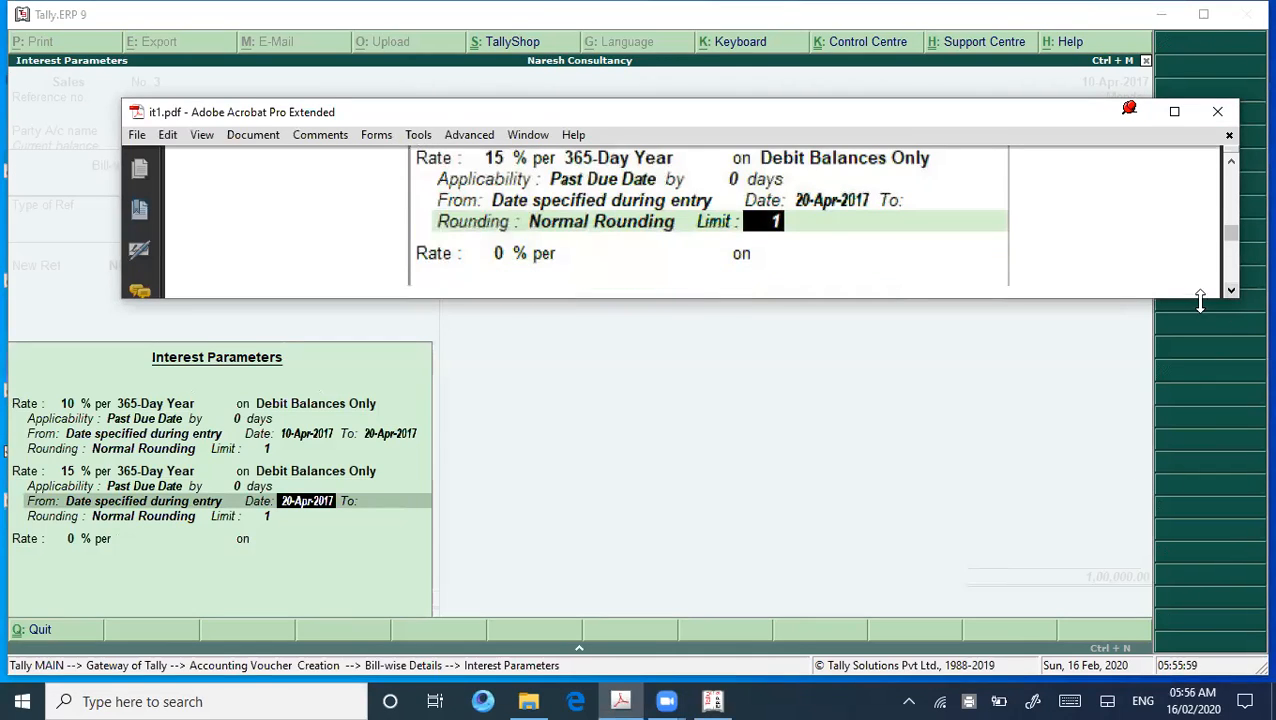
pyautogui.click(346, 570)
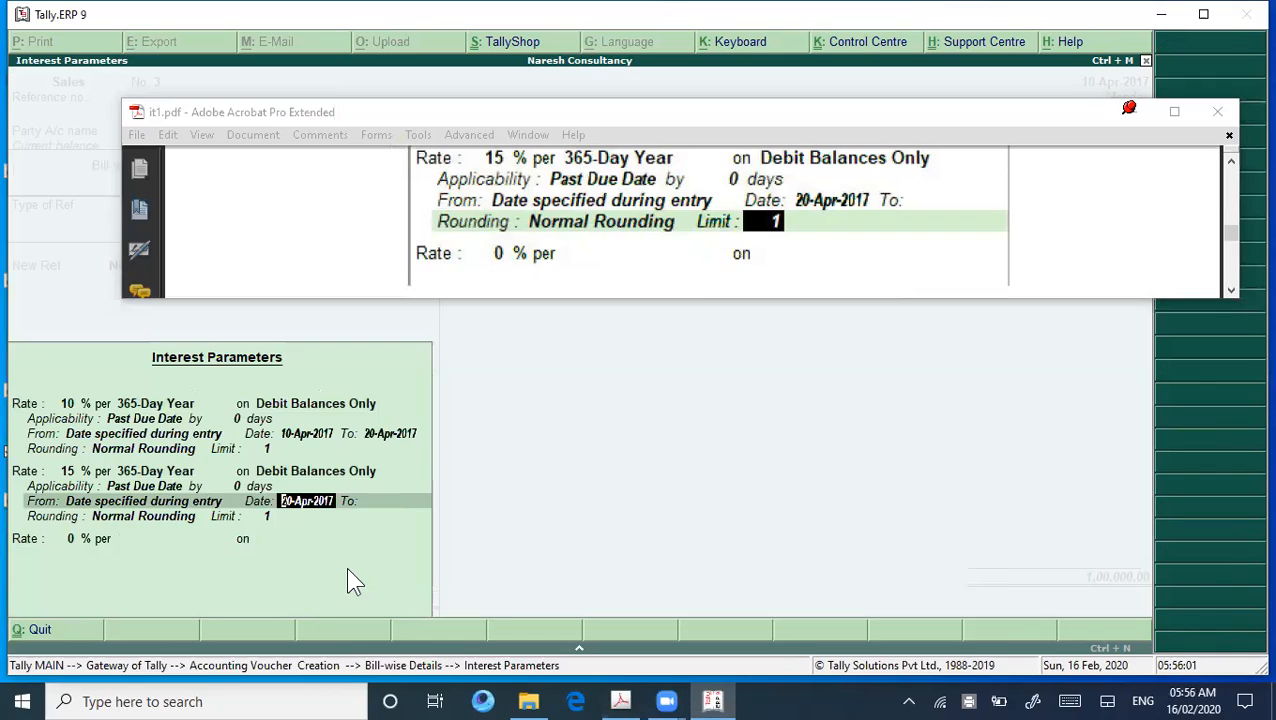
pyautogui.press('Return')
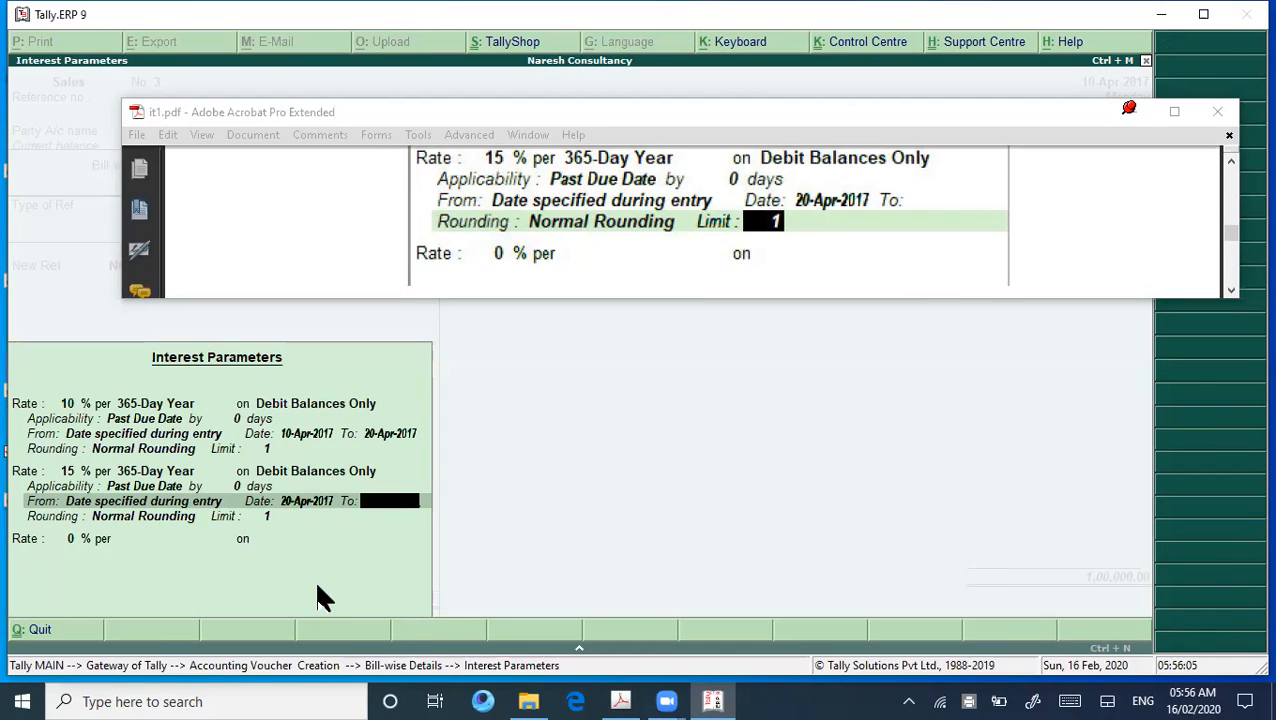
pyautogui.press('Return')
pyautogui.press('Return')
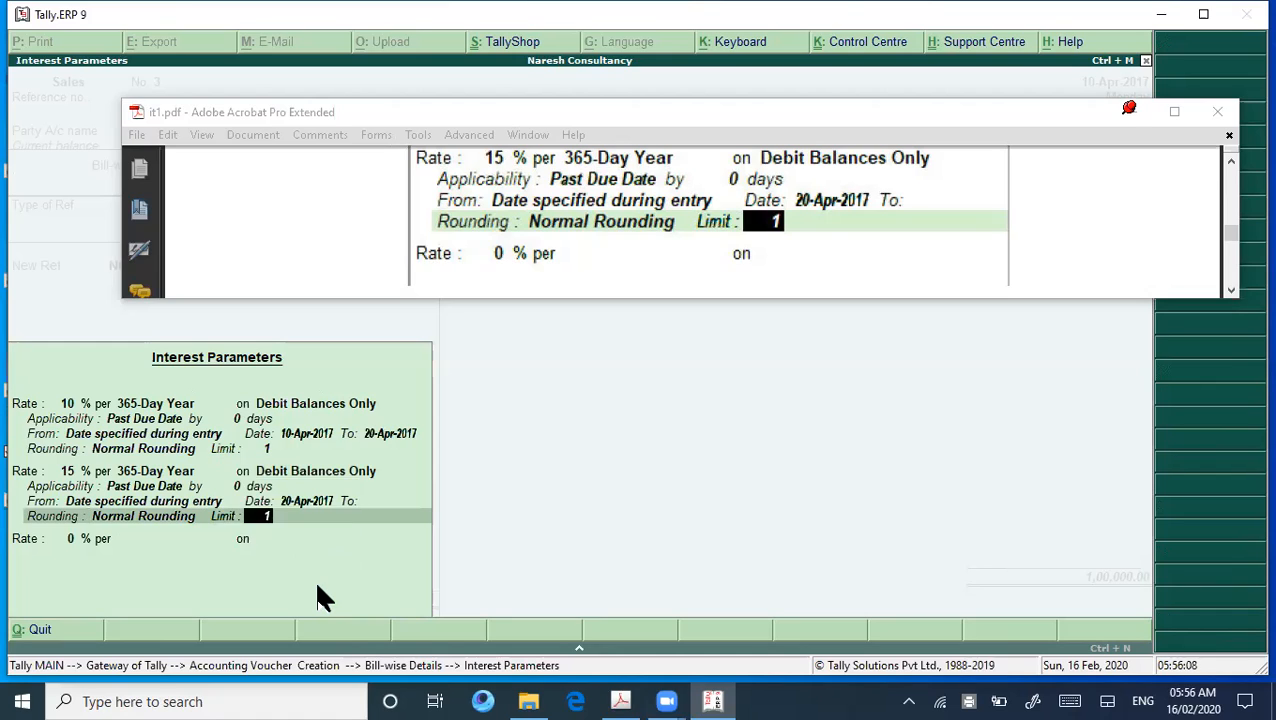
pyautogui.press('Return')
pyautogui.press('Return')
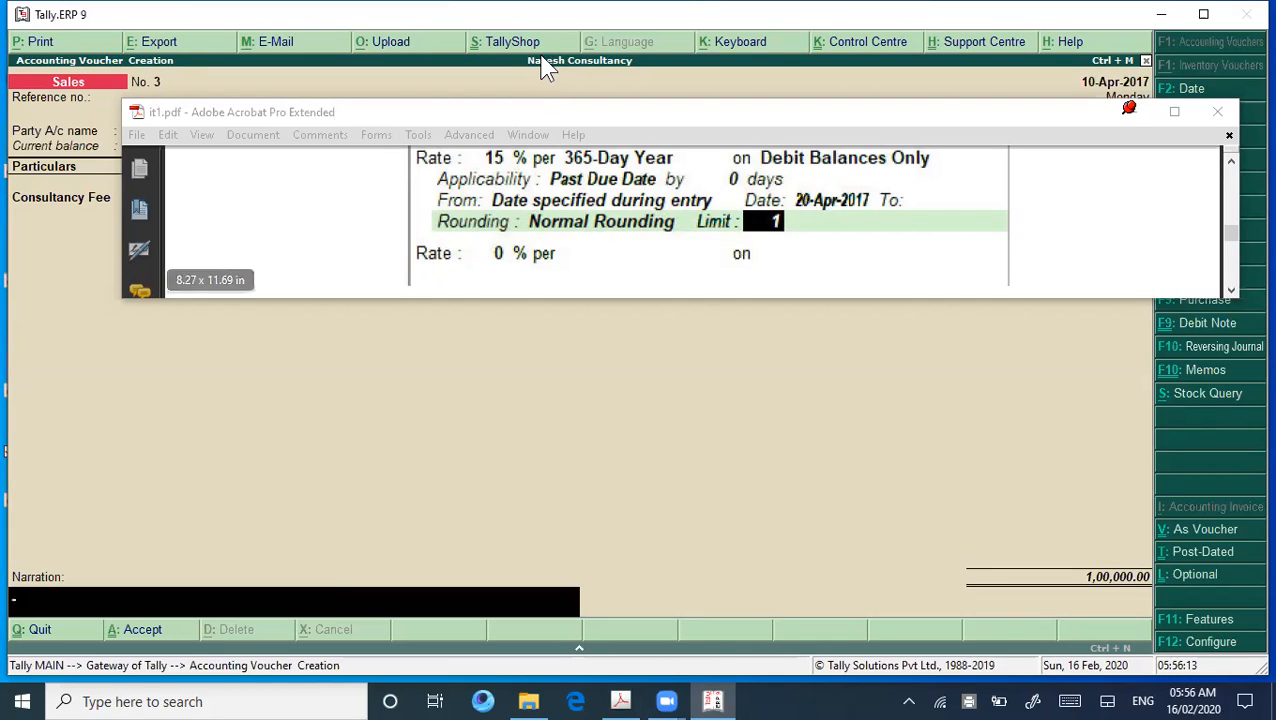
# Move the PDF off the voucher header and reconfirm the 1,00,000 Consultancy Fee line and the NC-02/1718 bill-wise details
pyautogui.click(529, 110)
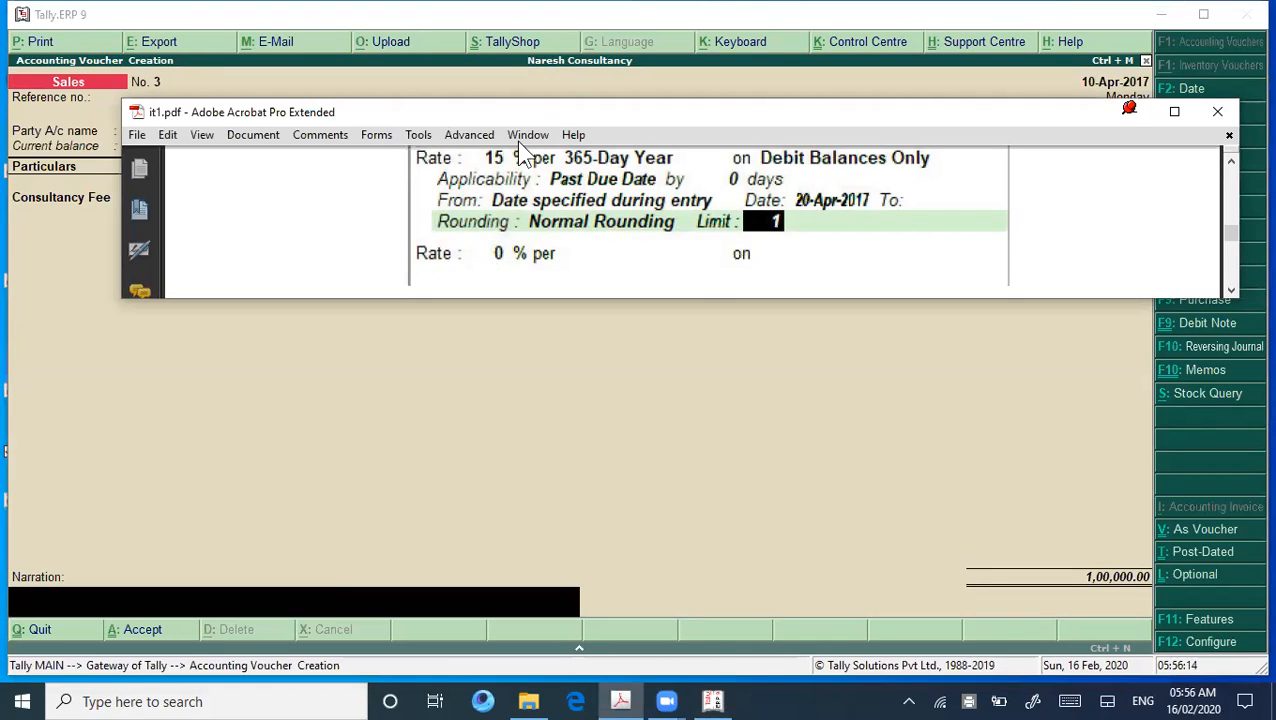
pyautogui.moveTo(667, 104); pyautogui.dragTo(256, 370)
pyautogui.click(977, 306)
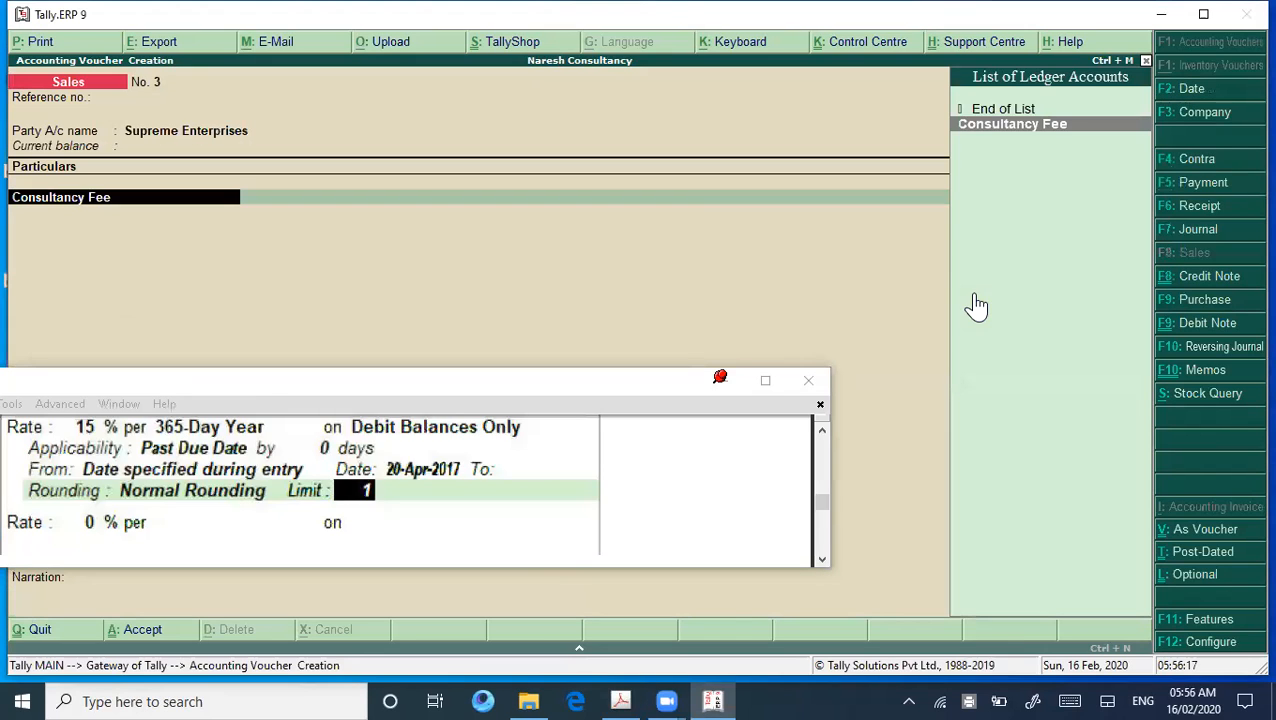
pyautogui.press('Return')
pyautogui.press('Return')
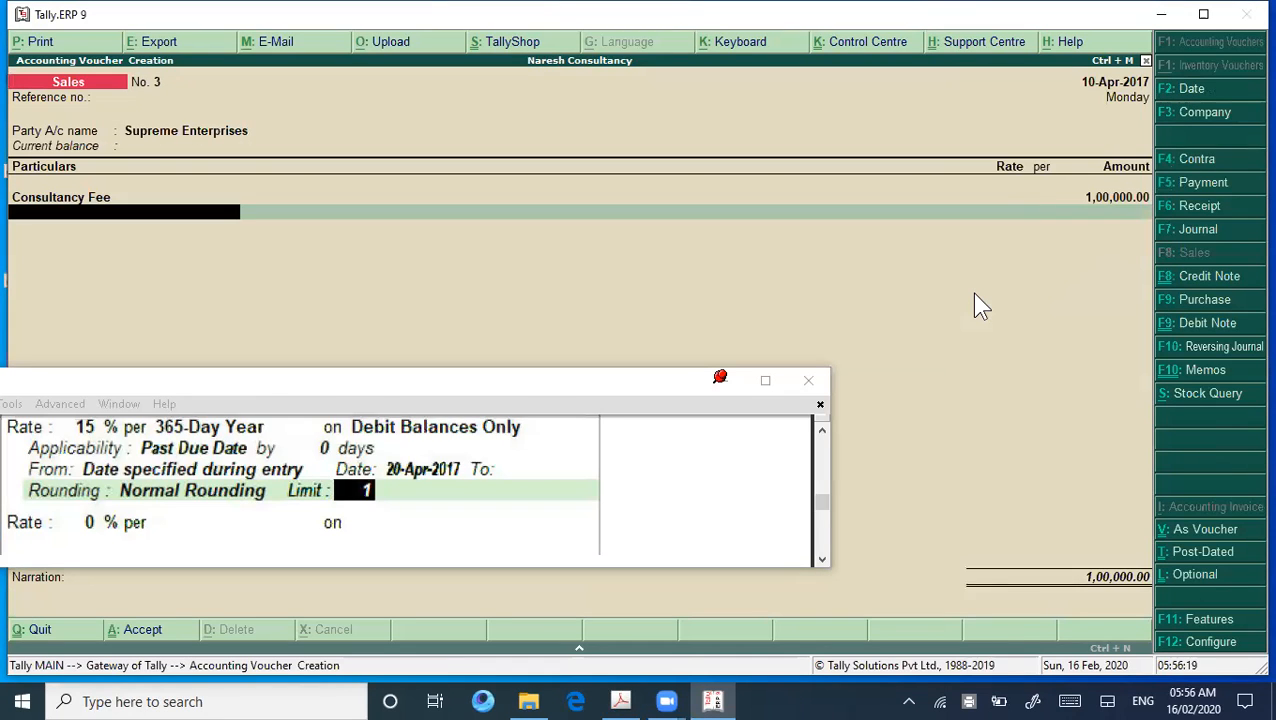
pyautogui.press('Return')
pyautogui.press('Return')
pyautogui.press('Return')
pyautogui.press('Return')
pyautogui.press('Return')
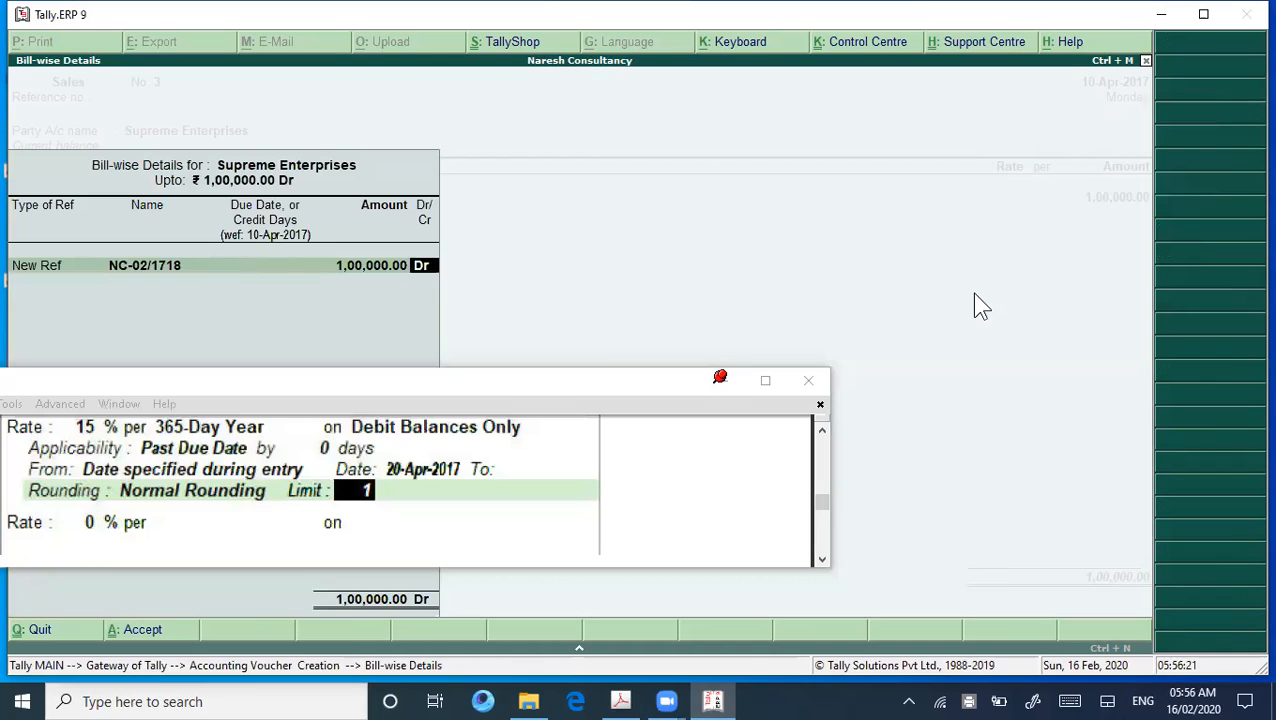
pyautogui.press('Return')
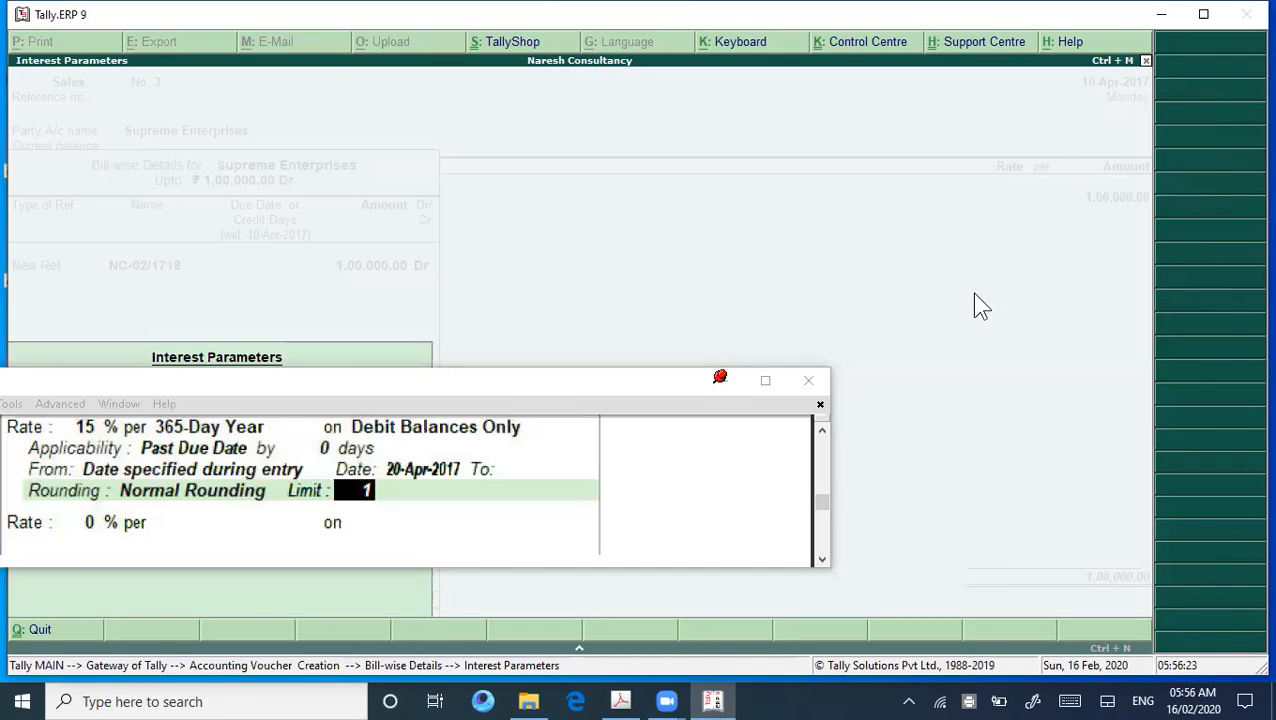
# Accept the interest parameters, save the sales voucher and return to the Gateway of Tally
pyautogui.press('Return')
pyautogui.press('Return')
pyautogui.press('Return')
pyautogui.press('Return')
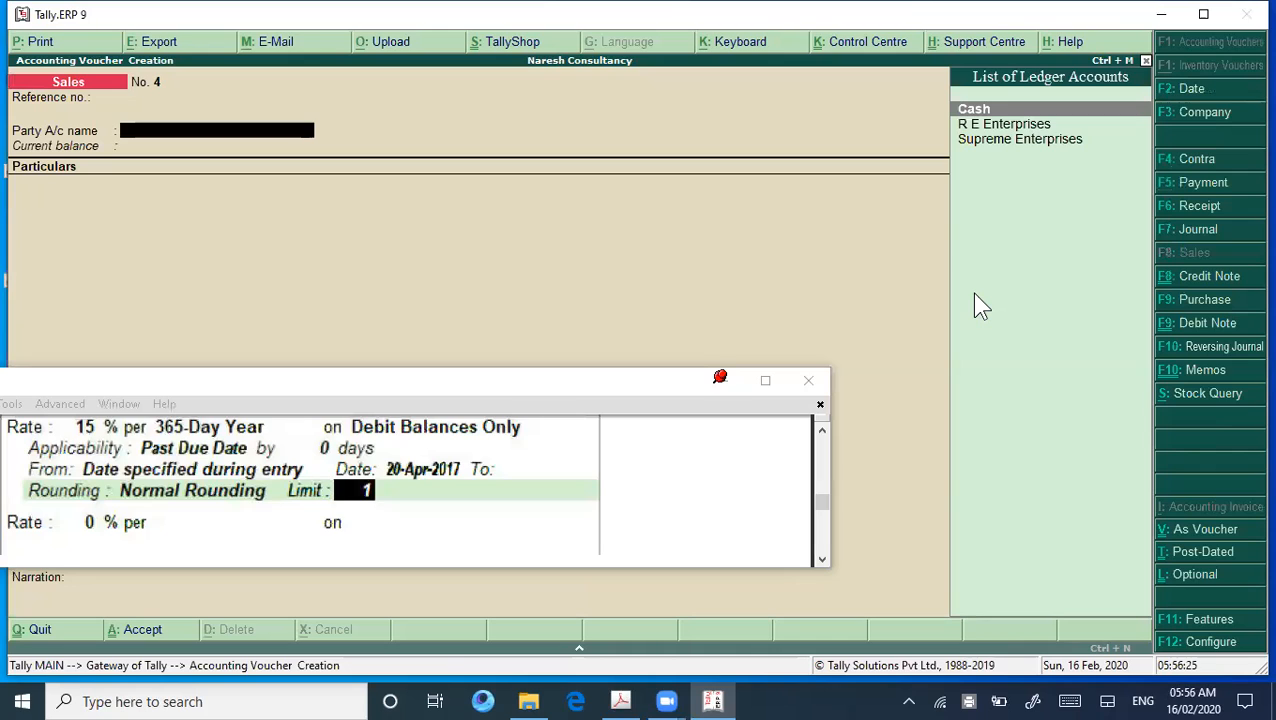
pyautogui.press('Escape')
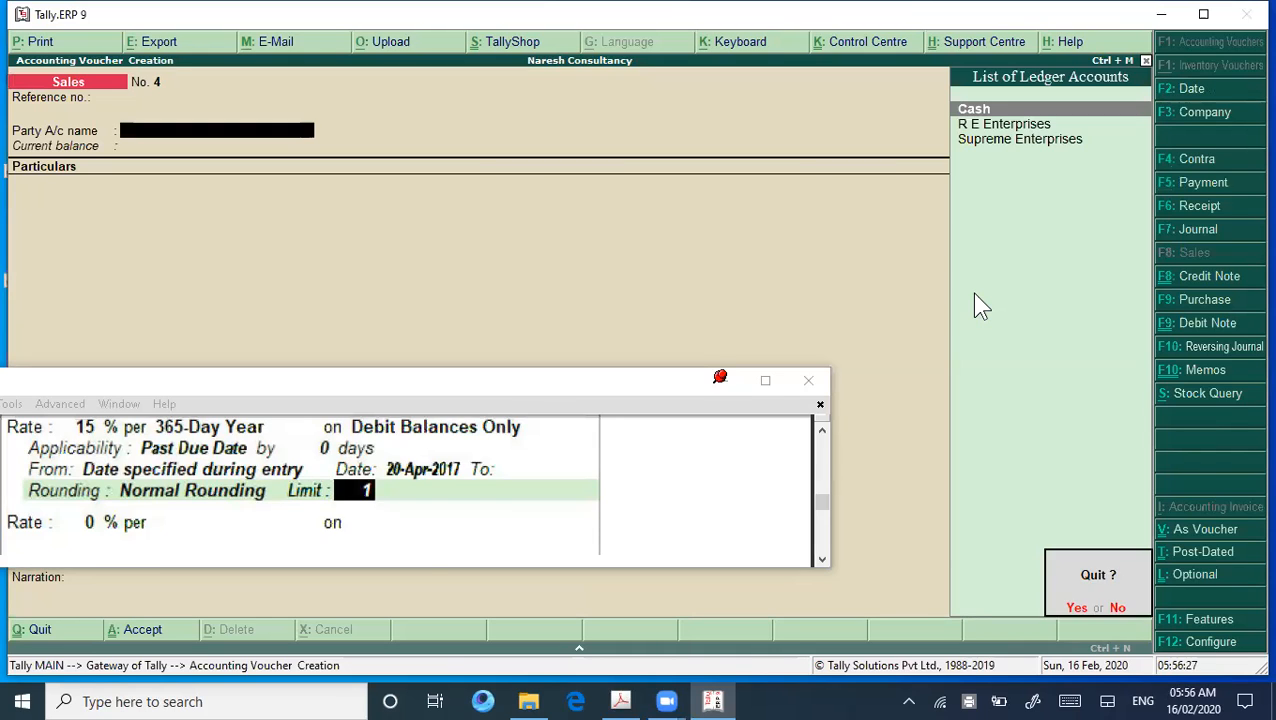
pyautogui.press('Return')
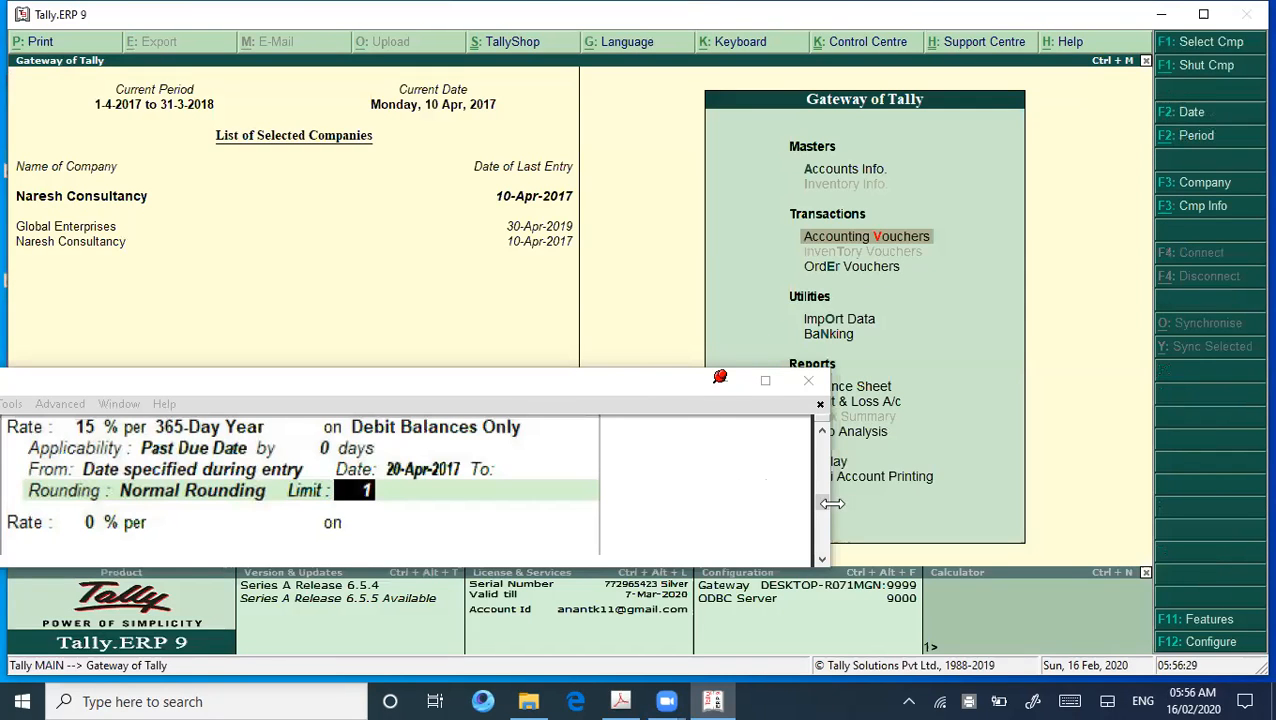
# Consult the PDF's instructions for viewing the interest report for Supreme Enterprises
pyautogui.click(820, 560)
pyautogui.click(820, 561)
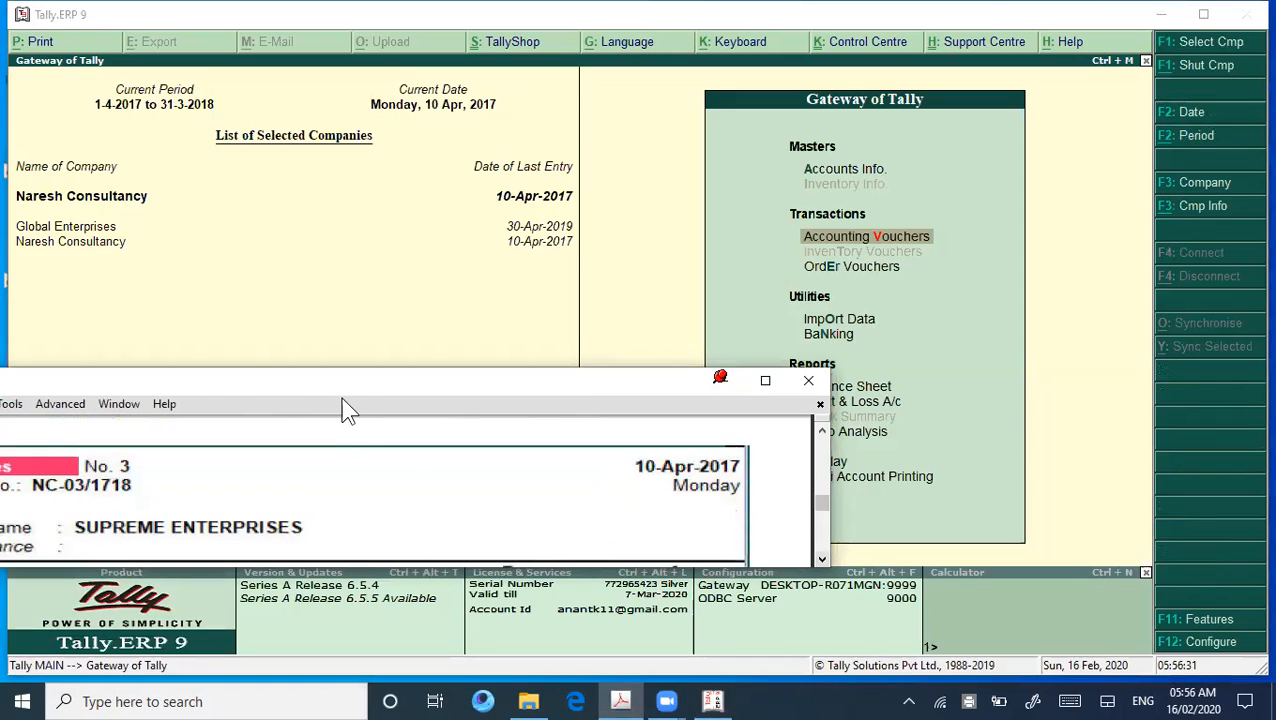
pyautogui.moveTo(352, 384); pyautogui.dragTo(622, 350)
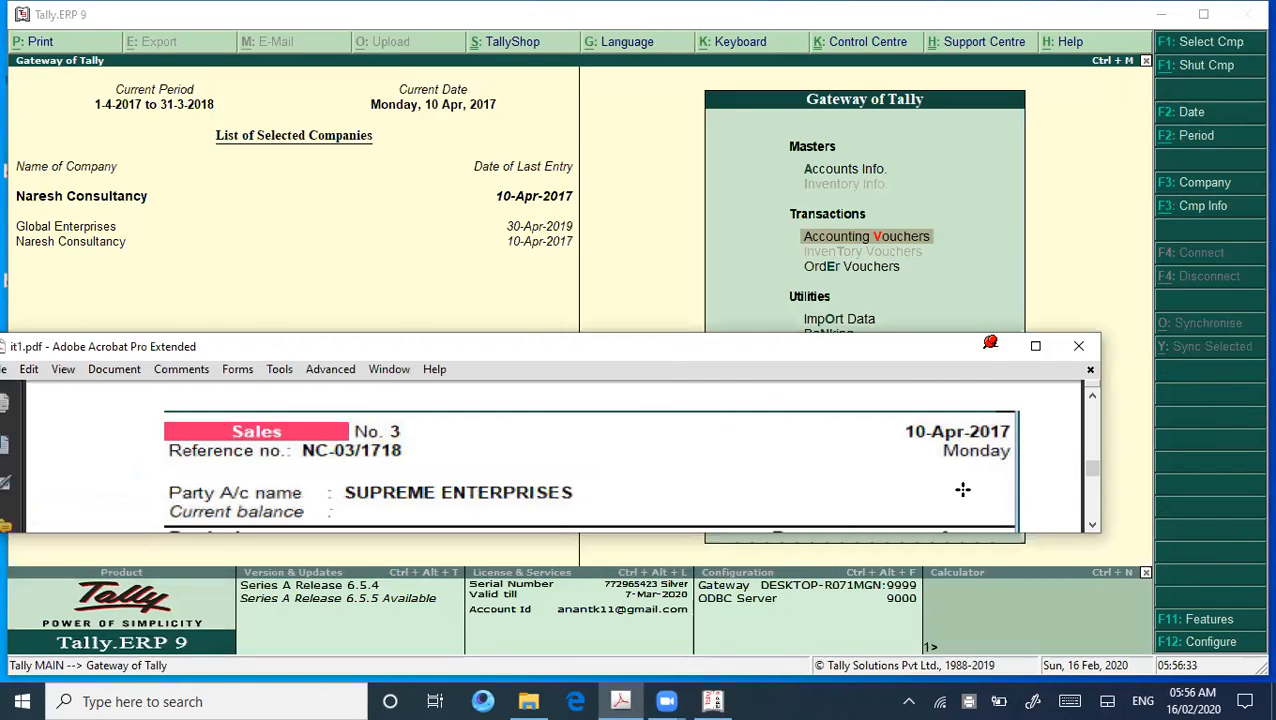
pyautogui.click(1093, 524)
pyautogui.click(1092, 523)
pyautogui.click(1092, 523)
pyautogui.click(1092, 523)
pyautogui.click(1092, 523)
pyautogui.click(1092, 523)
pyautogui.click(1092, 523)
pyautogui.click(1092, 523)
pyautogui.click(1092, 523)
pyautogui.click(1092, 523)
pyautogui.click(1092, 523)
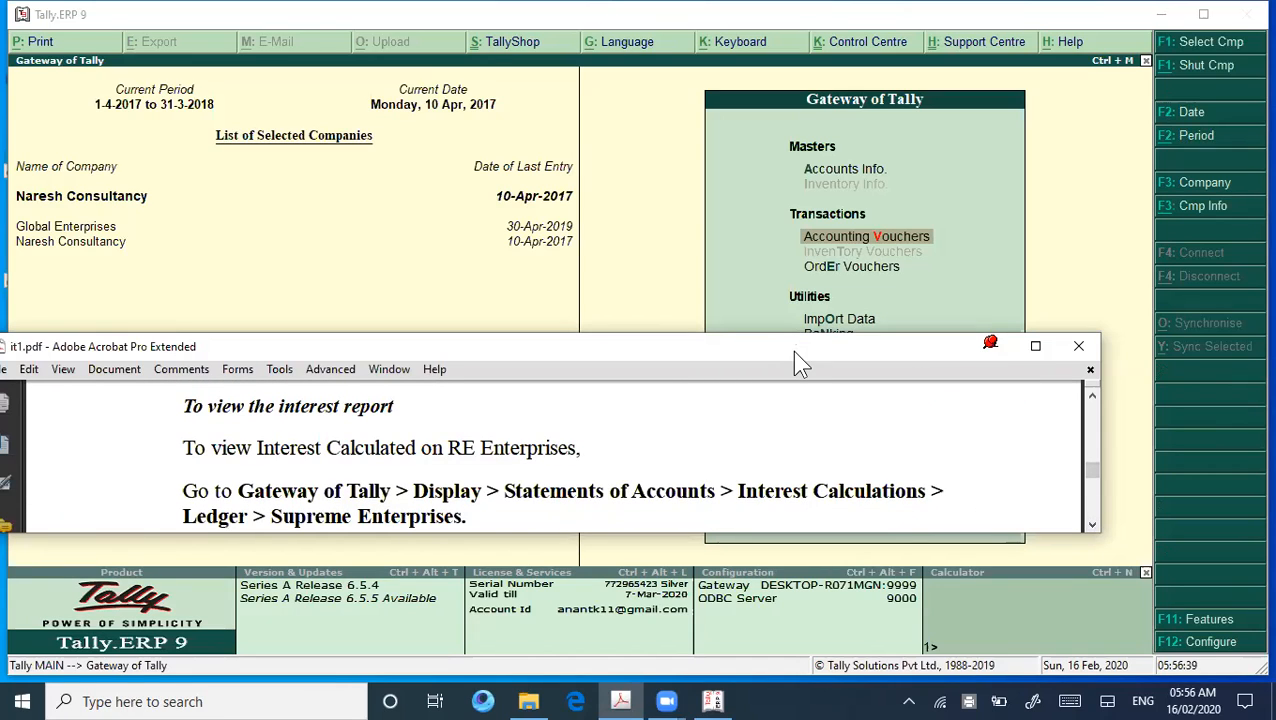
pyautogui.moveTo(784, 360); pyautogui.dragTo(688, 353)
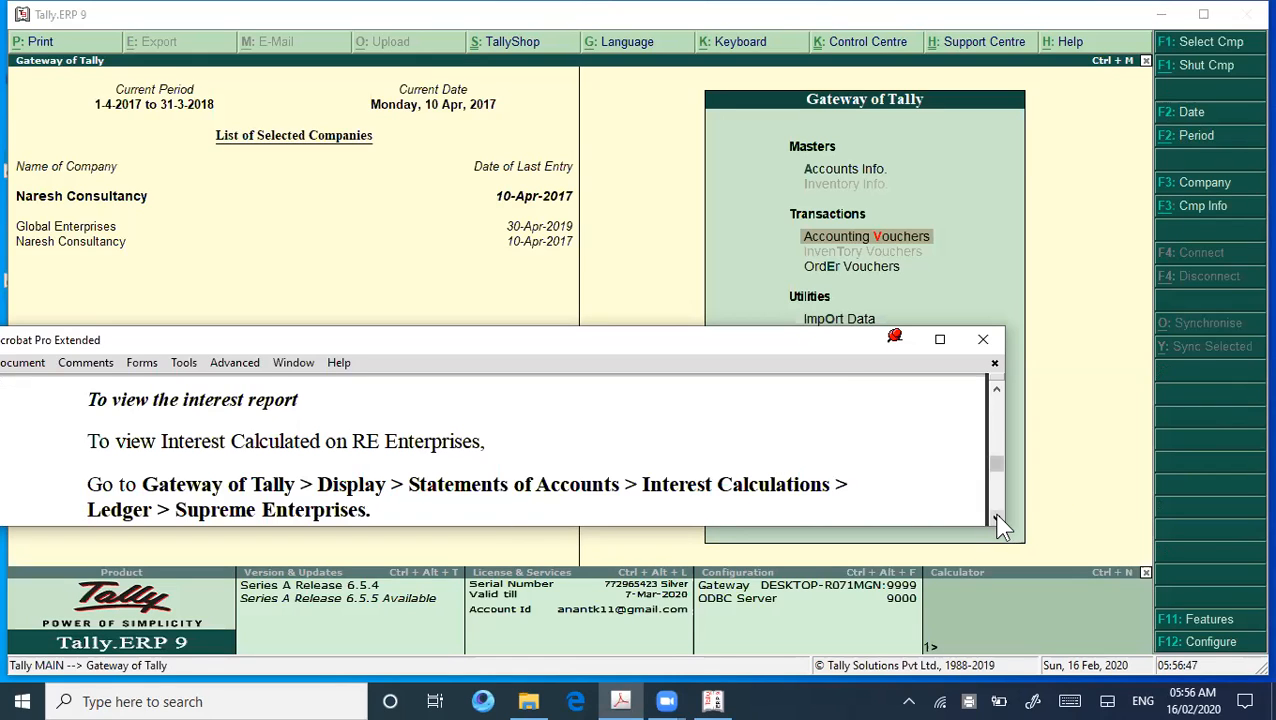
# Read the PDF's period instruction, move the PDF off the Gateway menu and display Interest Calculations under Statements of Accounts
pyautogui.scroll(-5, 996, 518)
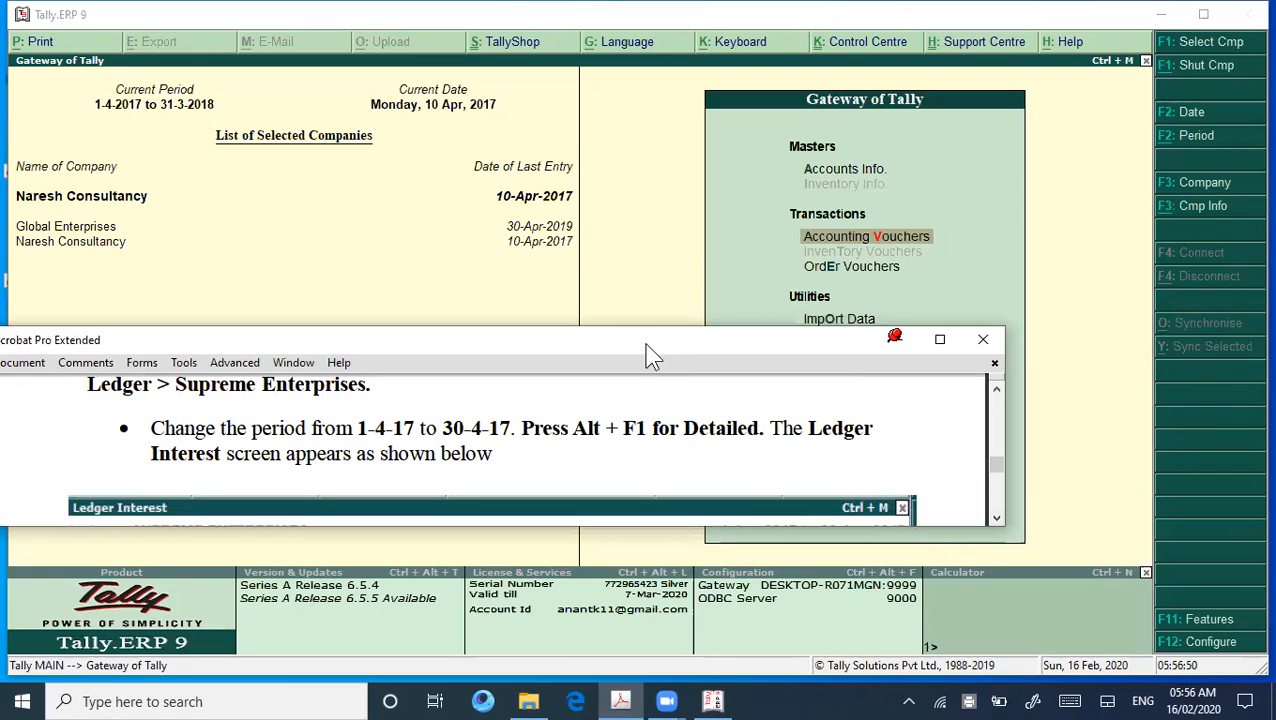
pyautogui.moveTo(646, 346); pyautogui.dragTo(415, 362)
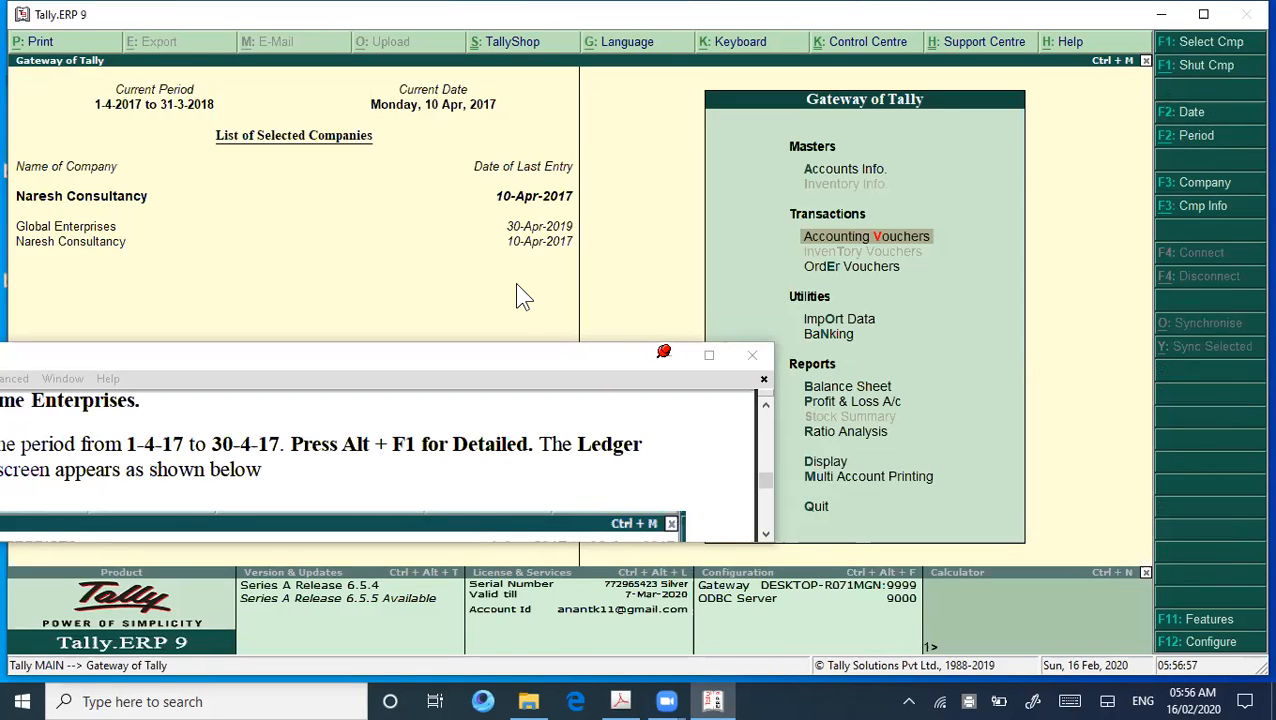
pyautogui.press('d')
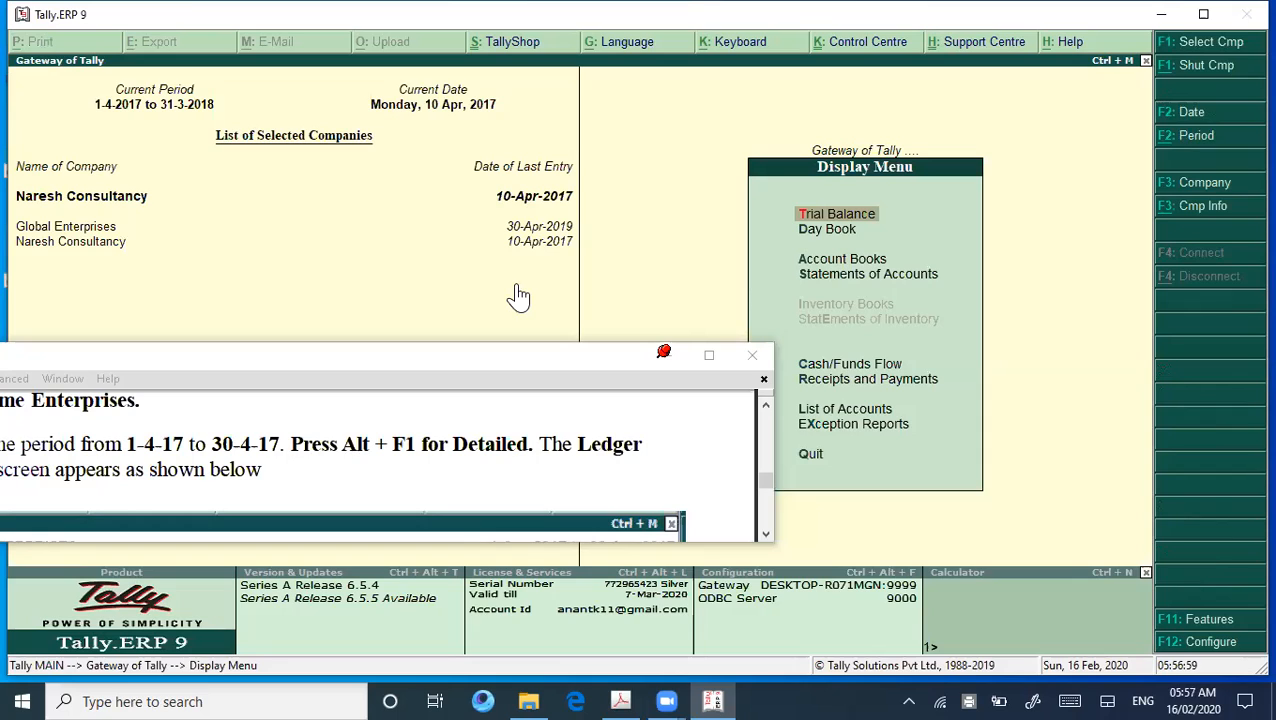
pyautogui.press('Down')
pyautogui.press('Down')
pyautogui.press('Down')
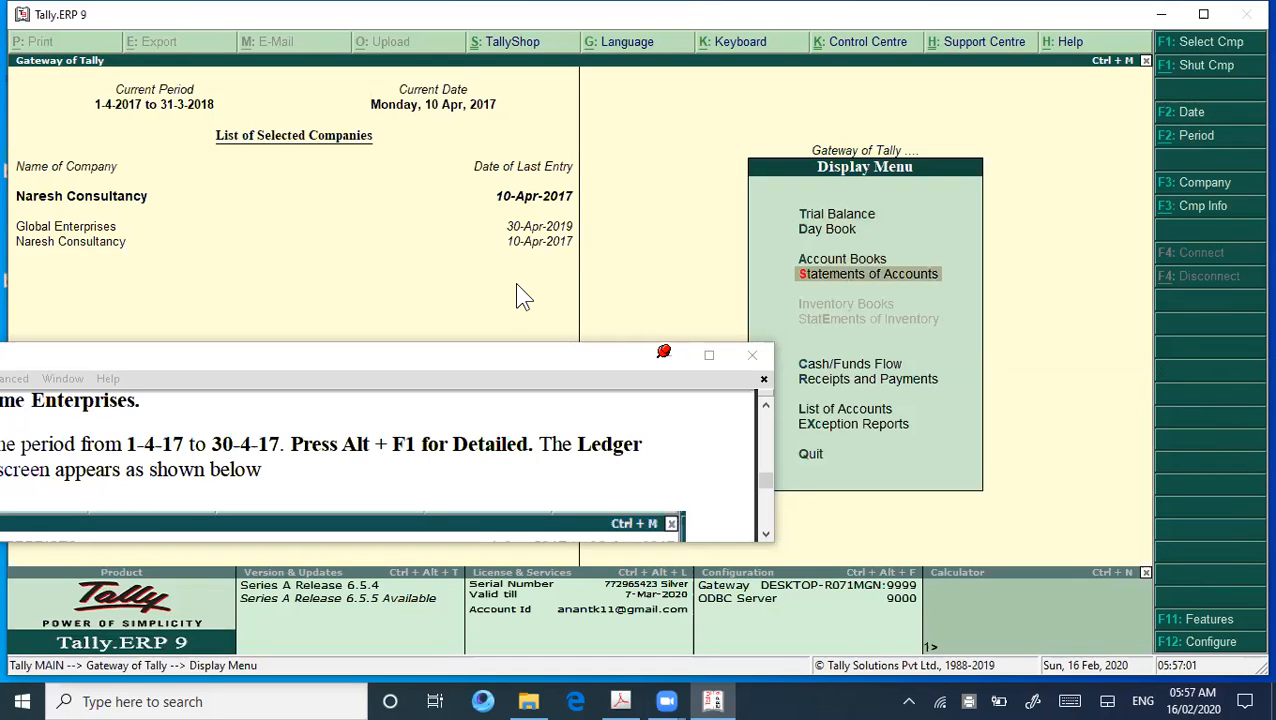
pyautogui.press('Return')
pyautogui.press('Down')
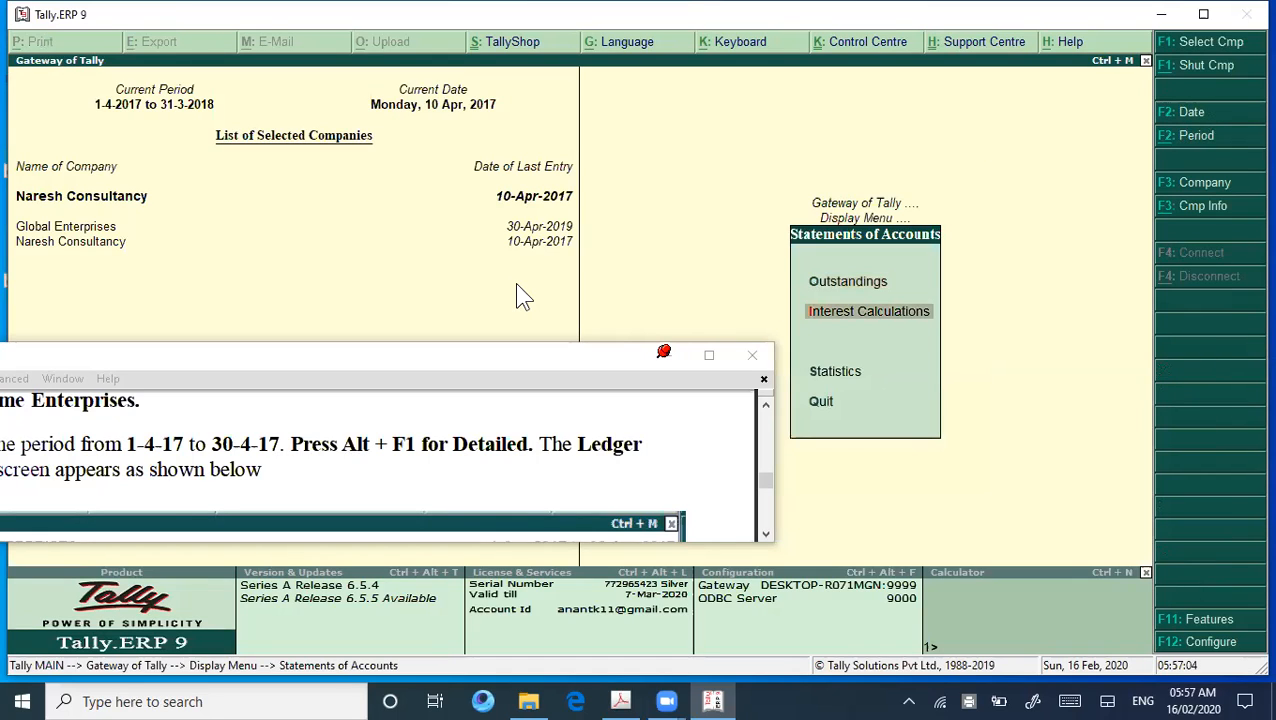
pyautogui.press('Return')
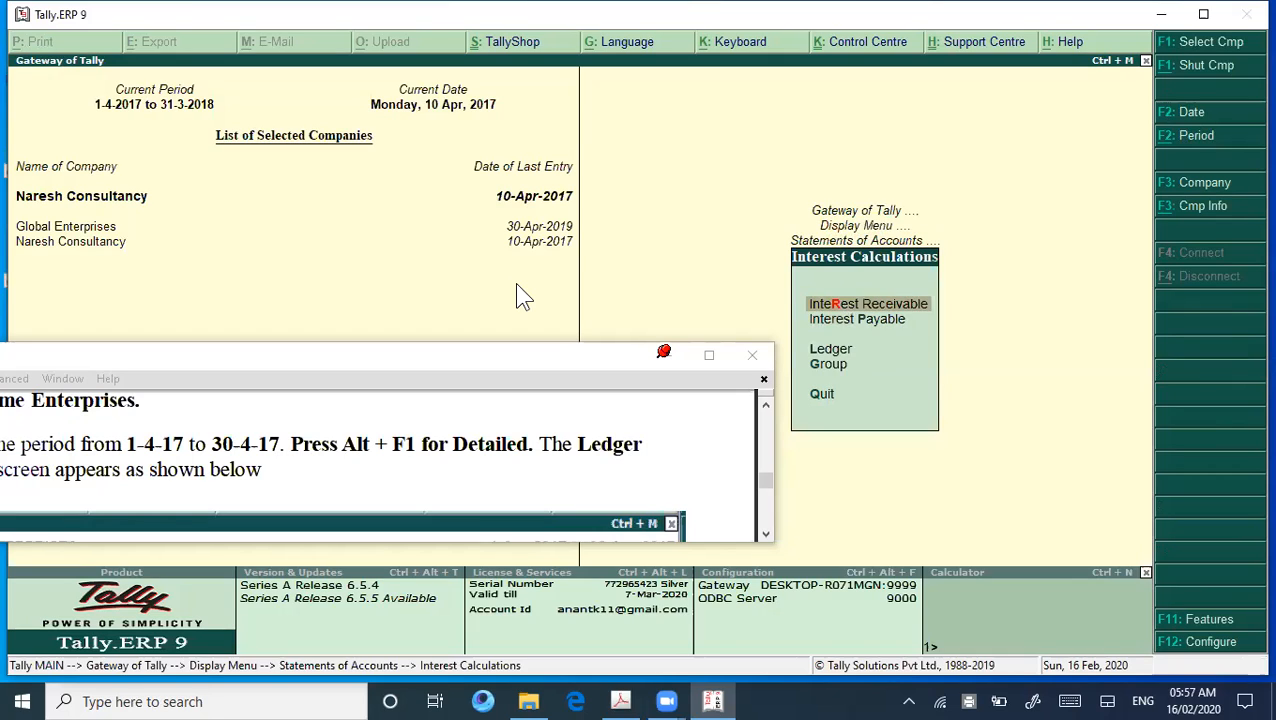
# Display the ledger-wise interest calculation report for Supreme Enterprises
pyautogui.press('Down')
pyautogui.press('Down')
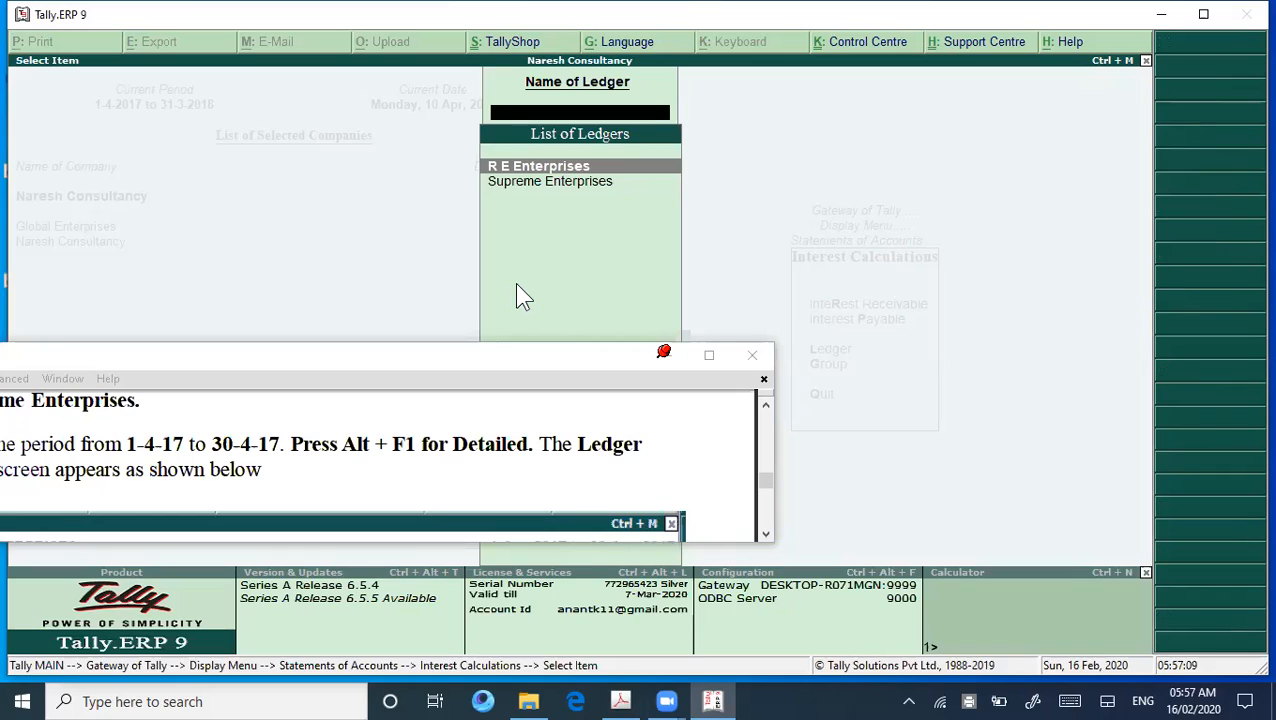
pyautogui.press('Down')
pyautogui.press('Return')
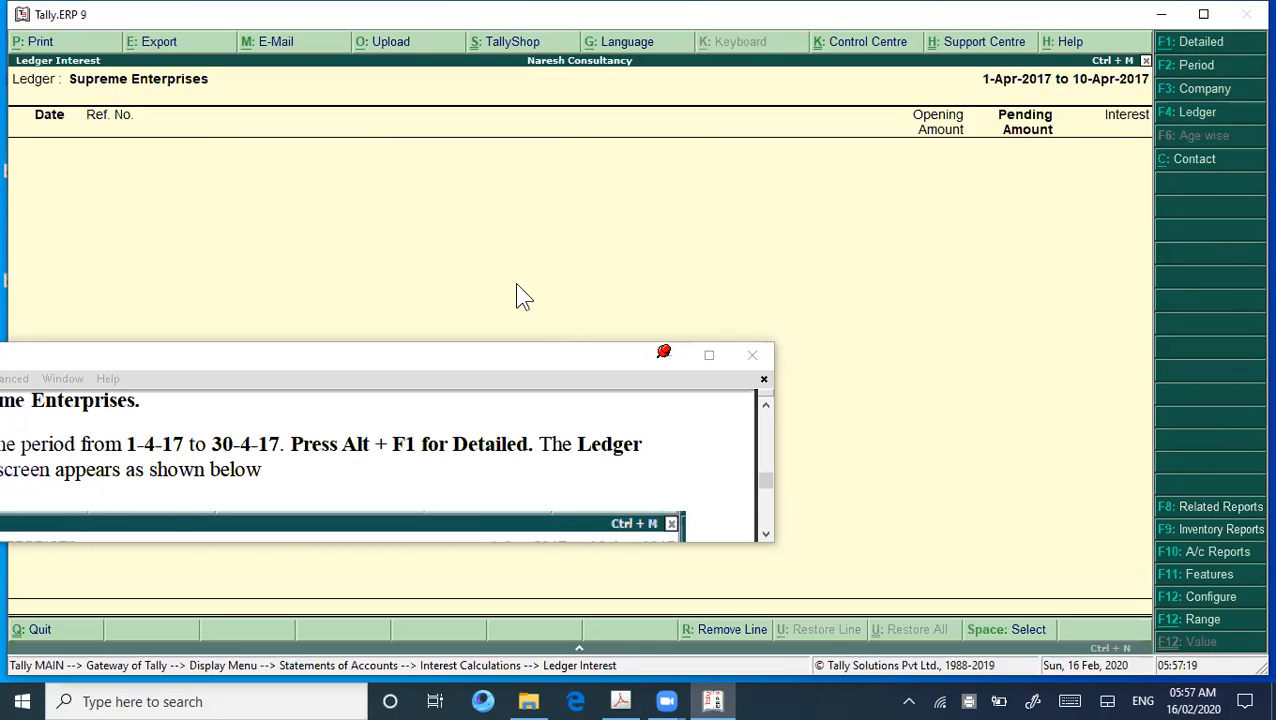
# Set the ledger interest report's period from 1-4-2017 to 30-4-2017 and show it in detailed view
pyautogui.press('F2')
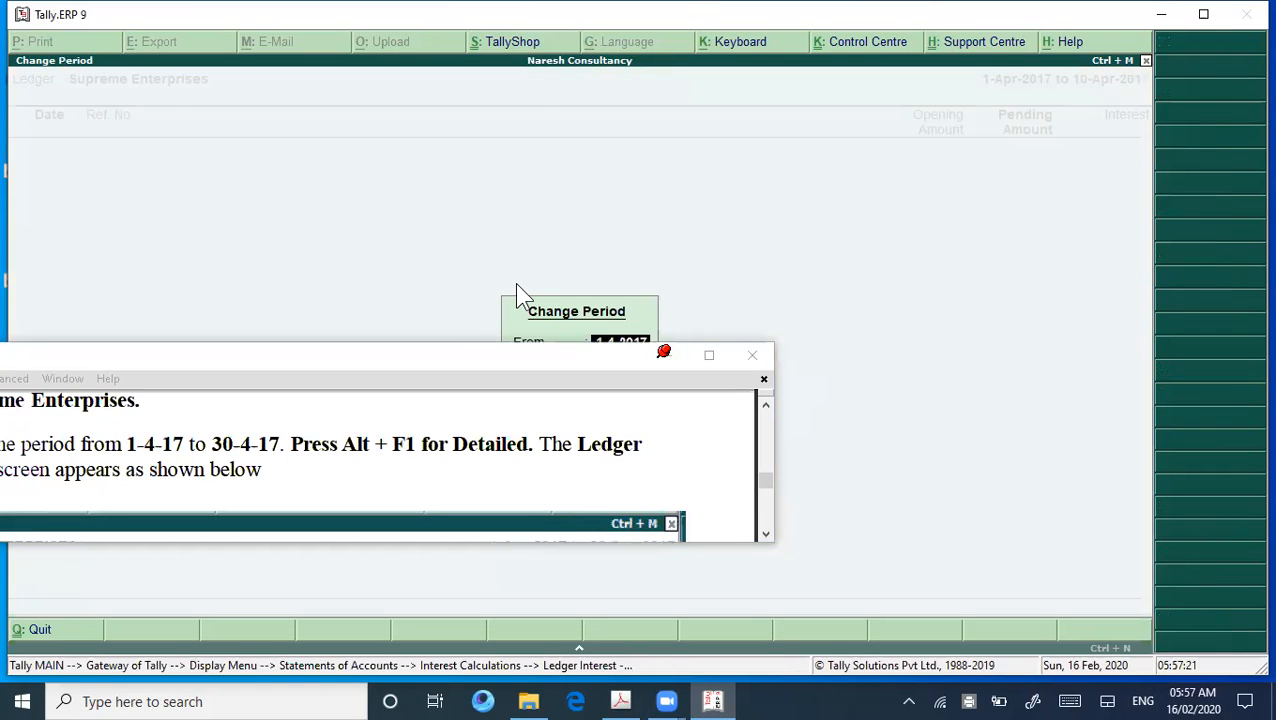
pyautogui.moveTo(535, 367); pyautogui.dragTo(531, 435)
pyautogui.click(598, 236)
pyautogui.press('Return')
pyautogui.write('30-4-2017')
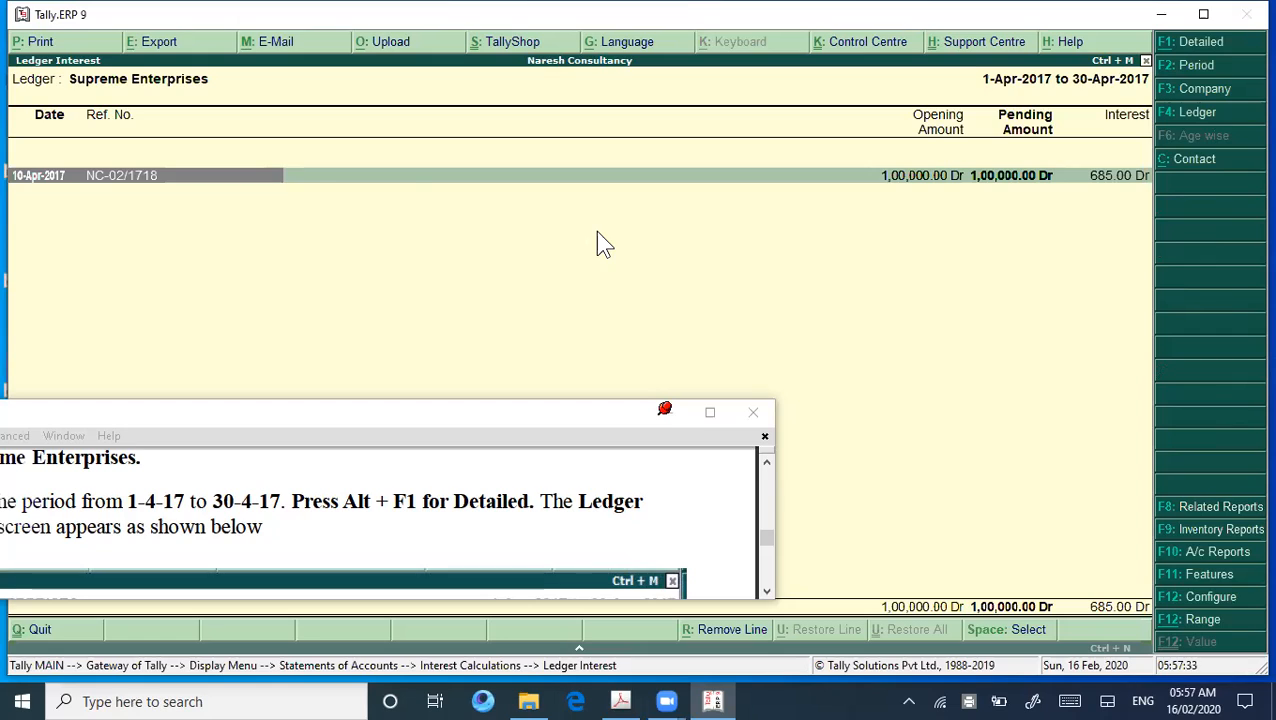
pyautogui.hotkey('alt', 'F1')
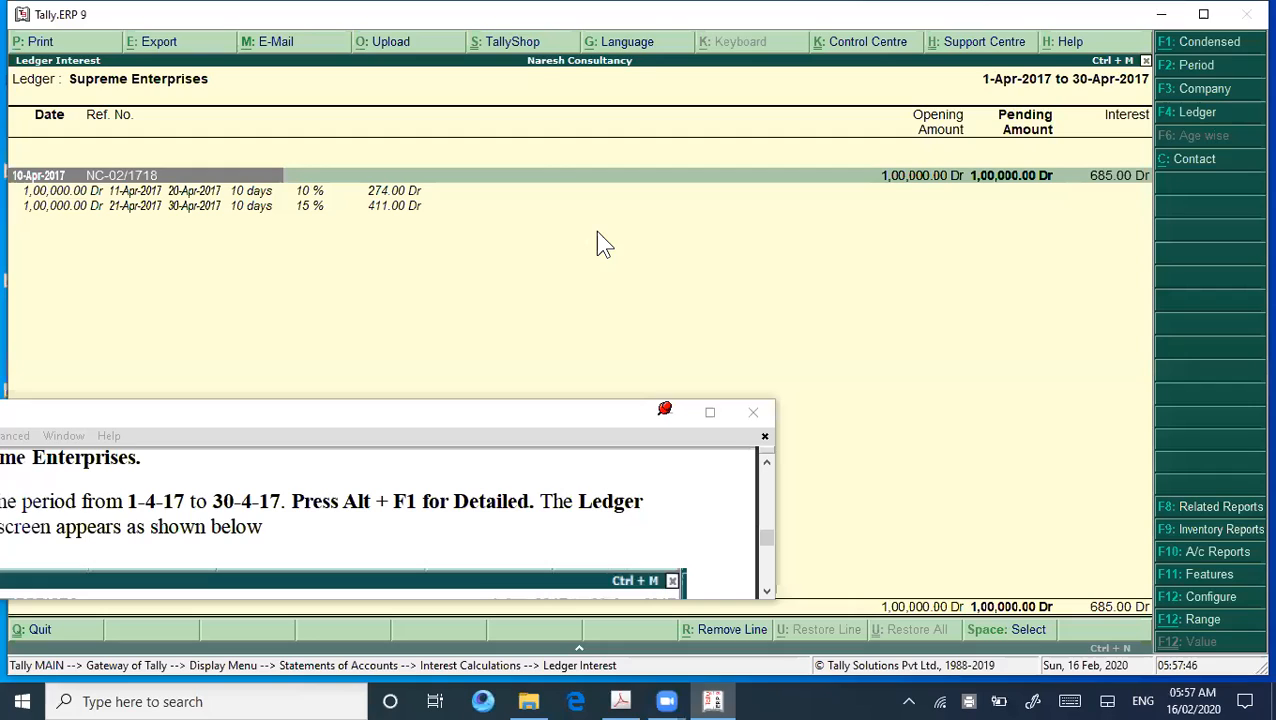
# Examine the NC-02/1718 interest breakdown, comparing the date range, number of days, rate and interest amount of both lines
pyautogui.click(210, 66)
pyautogui.moveTo(296, 198); pyautogui.dragTo(443, 196)
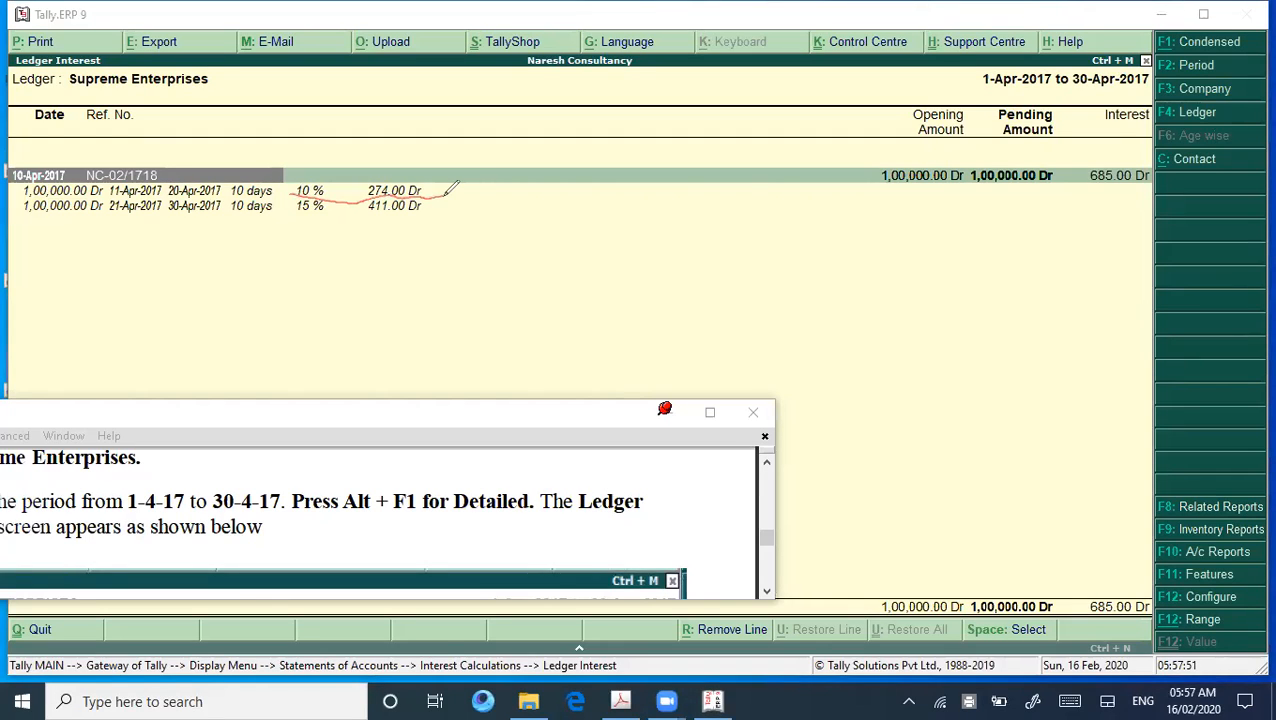
pyautogui.moveTo(226, 198); pyautogui.dragTo(287, 195)
pyautogui.moveTo(112, 197); pyautogui.dragTo(224, 197)
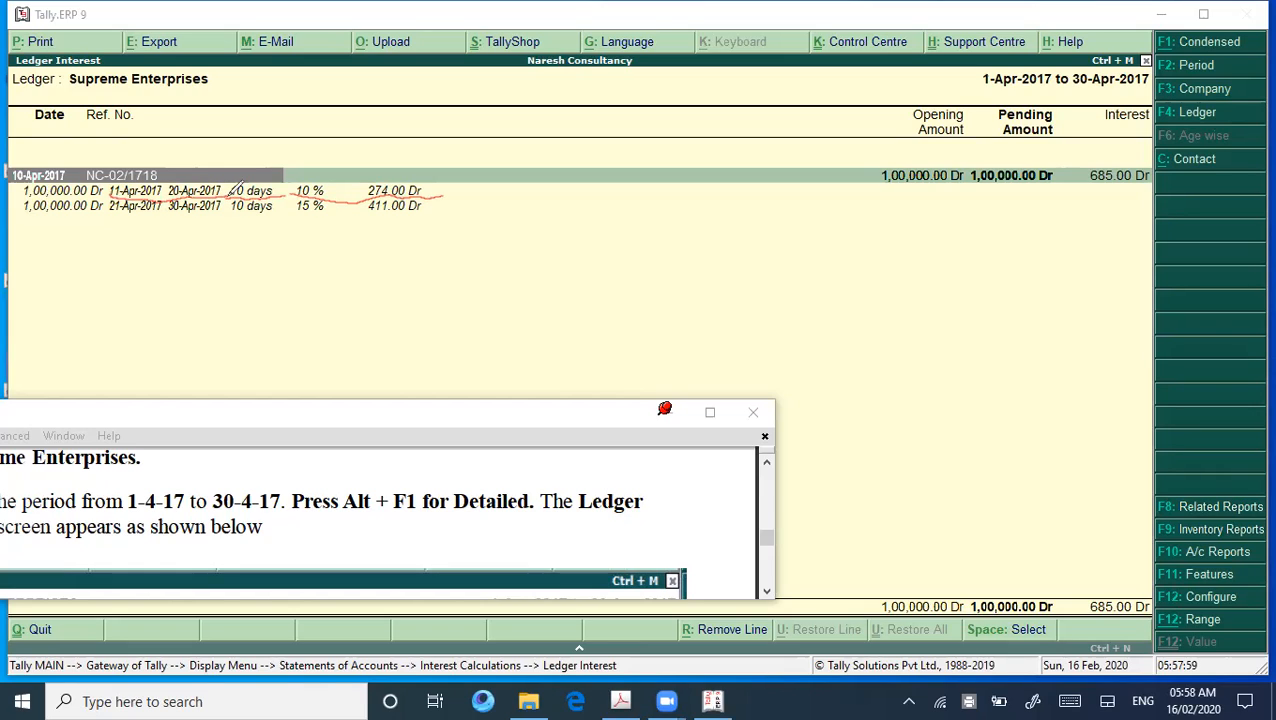
pyautogui.moveTo(112, 222)
pyautogui.mouseDown()
pyautogui.moveTo(222, 220)
pyautogui.moveTo(106, 238)
pyautogui.moveTo(210, 238)
pyautogui.moveTo(217, 221)
pyautogui.mouseUp()
pyautogui.moveTo(328, 124)
pyautogui.mouseDown()
pyautogui.moveTo(452, 76)
pyautogui.moveTo(463, 91)
pyautogui.moveTo(576, 91)
pyautogui.mouseUp()
pyautogui.moveTo(560, 82); pyautogui.dragTo(575, 91)
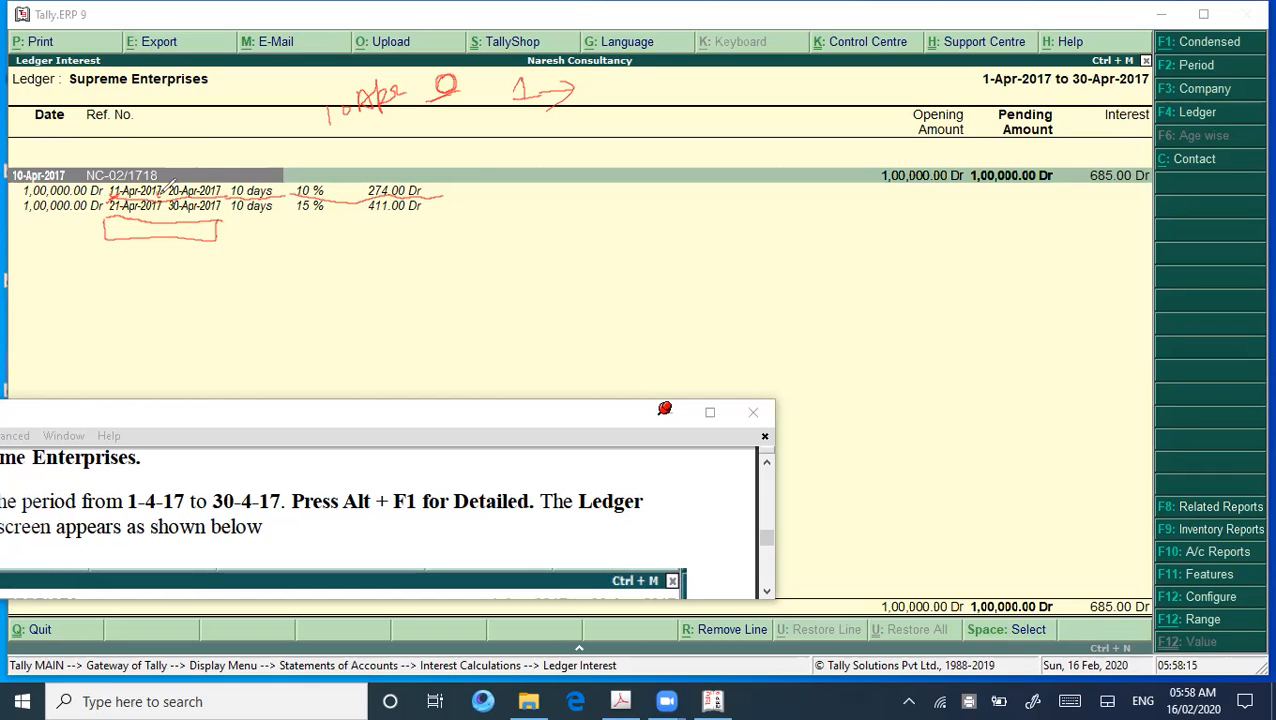
pyautogui.moveTo(434, 184); pyautogui.dragTo(496, 170)
pyautogui.moveTo(284, 250)
pyautogui.mouseDown()
pyautogui.moveTo(290, 273)
pyautogui.moveTo(336, 266)
pyautogui.mouseUp()
pyautogui.moveTo(268, 295); pyautogui.dragTo(366, 260)
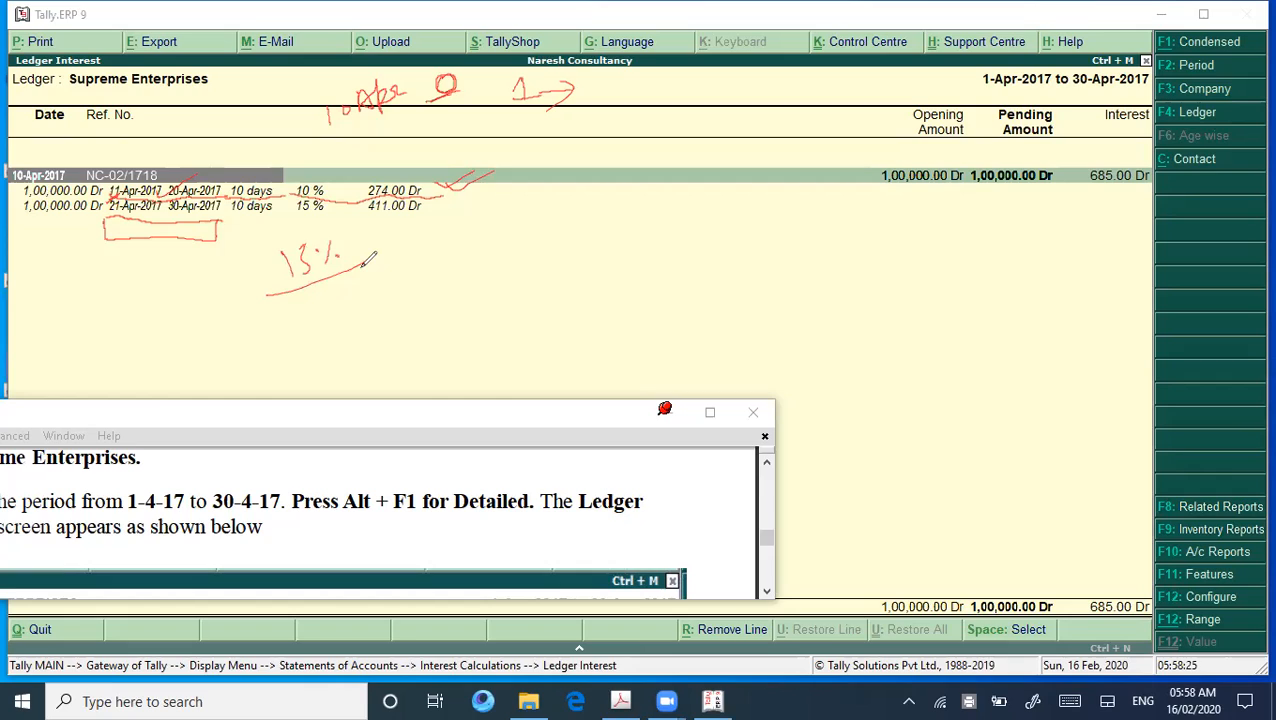
pyautogui.moveTo(118, 226); pyautogui.dragTo(152, 214)
pyautogui.moveTo(390, 290); pyautogui.dragTo(388, 318)
pyautogui.moveTo(370, 334); pyautogui.dragTo(409, 318)
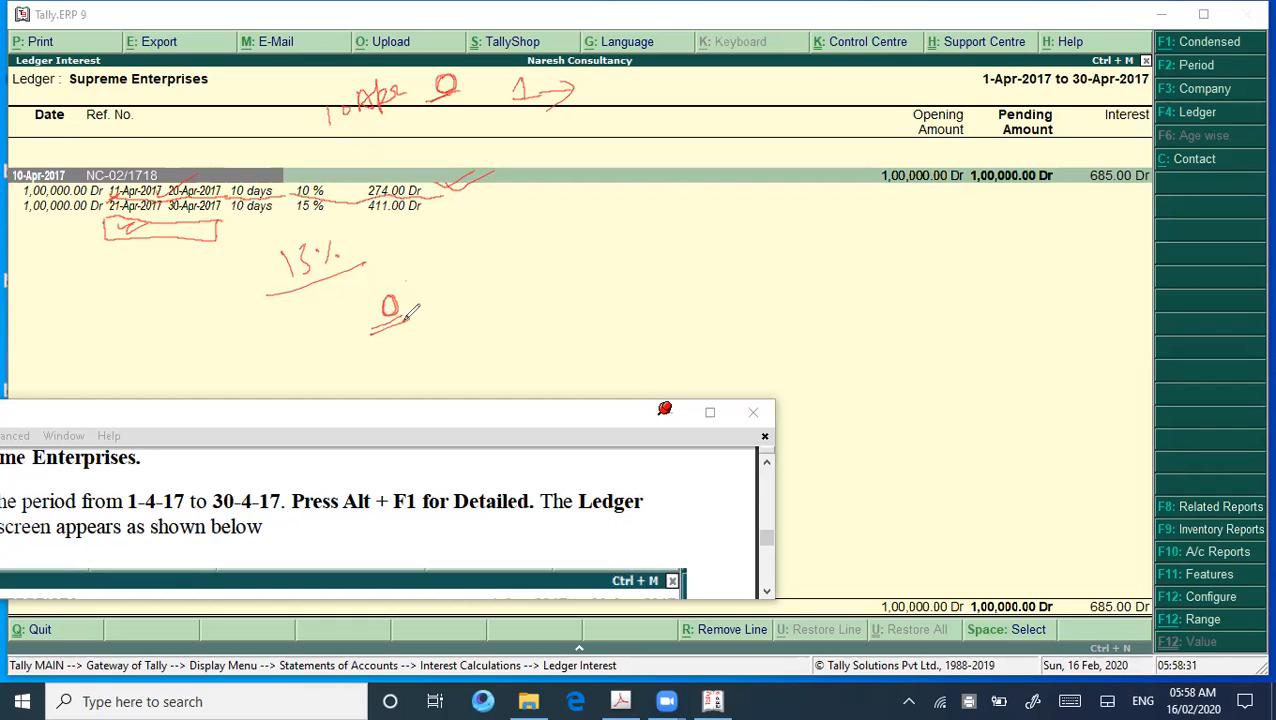
pyautogui.moveTo(98, 222)
pyautogui.mouseDown()
pyautogui.moveTo(132, 219)
pyautogui.moveTo(129, 242)
pyautogui.moveTo(302, 222)
pyautogui.moveTo(258, 262)
pyautogui.mouseUp()
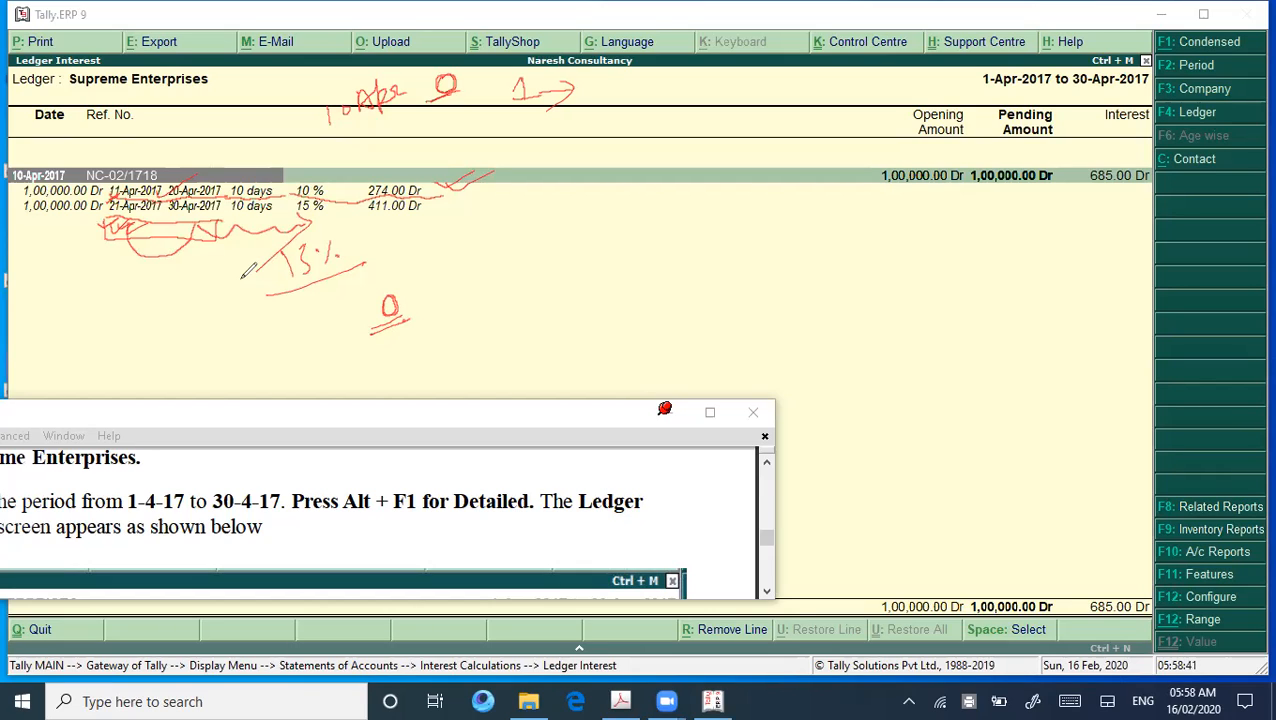
pyautogui.moveTo(358, 218); pyautogui.dragTo(444, 213)
pyautogui.moveTo(368, 222)
pyautogui.mouseDown()
pyautogui.moveTo(438, 224)
pyautogui.moveTo(448, 207)
pyautogui.mouseUp()
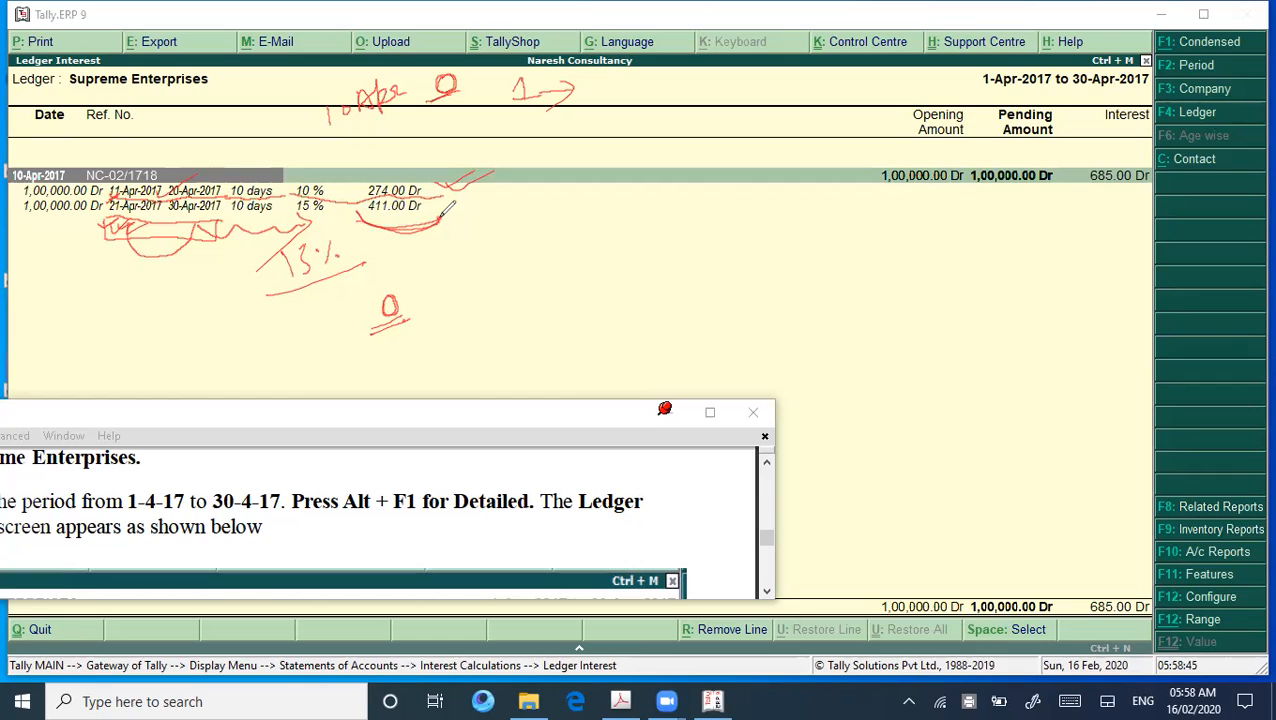
pyautogui.moveTo(283, 188)
pyautogui.mouseDown()
pyautogui.moveTo(321, 157)
pyautogui.moveTo(345, 178)
pyautogui.moveTo(376, 160)
pyautogui.mouseUp()
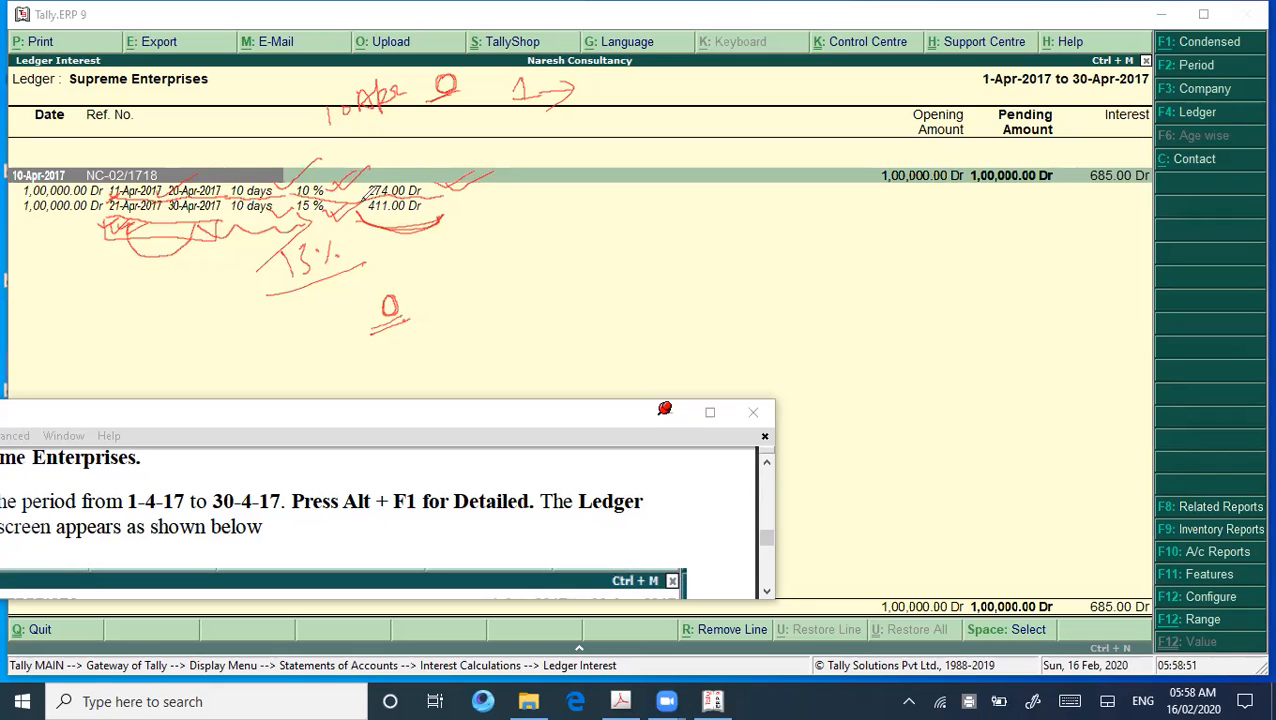
pyautogui.moveTo(448, 226); pyautogui.dragTo(481, 209)
pyautogui.press('Escape')
pyautogui.moveTo(480, 172)
pyautogui.mouseDown()
pyautogui.moveTo(328, 122)
pyautogui.moveTo(484, 162)
pyautogui.moveTo(318, 158)
pyautogui.mouseUp()
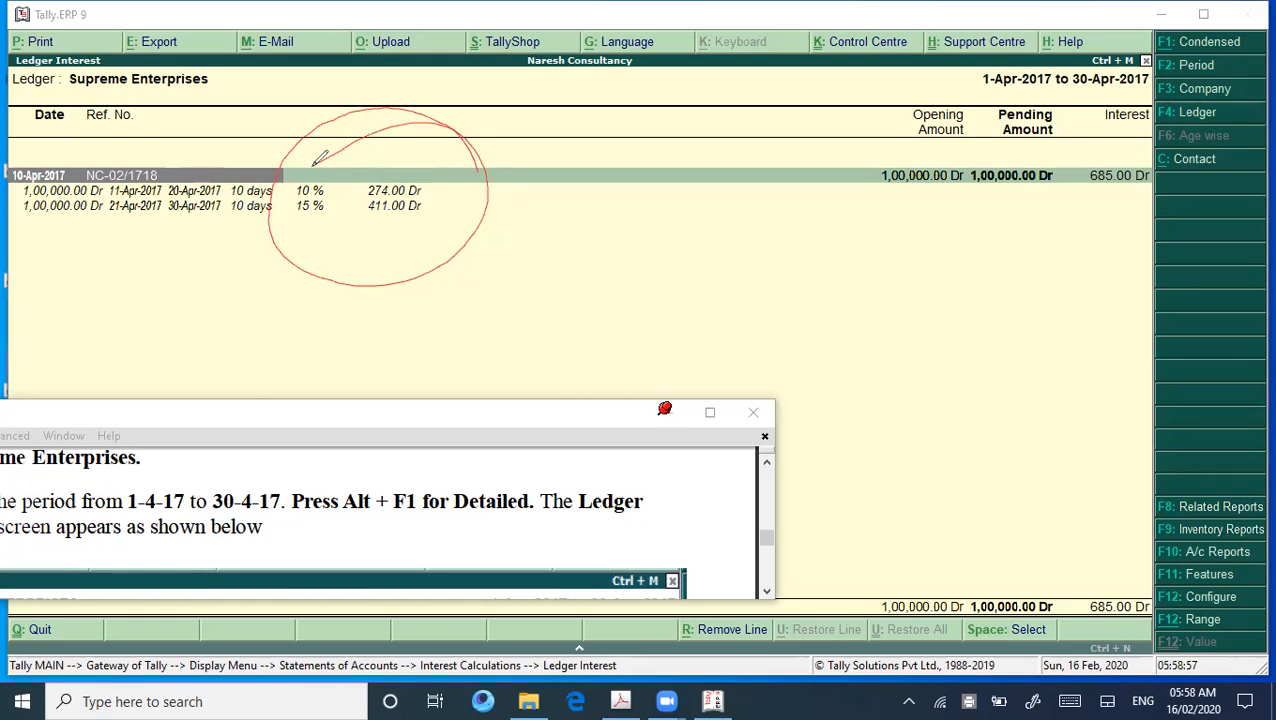
pyautogui.moveTo(490, 180); pyautogui.dragTo(548, 172)
pyautogui.moveTo(470, 216); pyautogui.dragTo(553, 206)
pyautogui.moveTo(474, 262); pyautogui.dragTo(586, 243)
pyautogui.moveTo(479, 297); pyautogui.dragTo(590, 268)
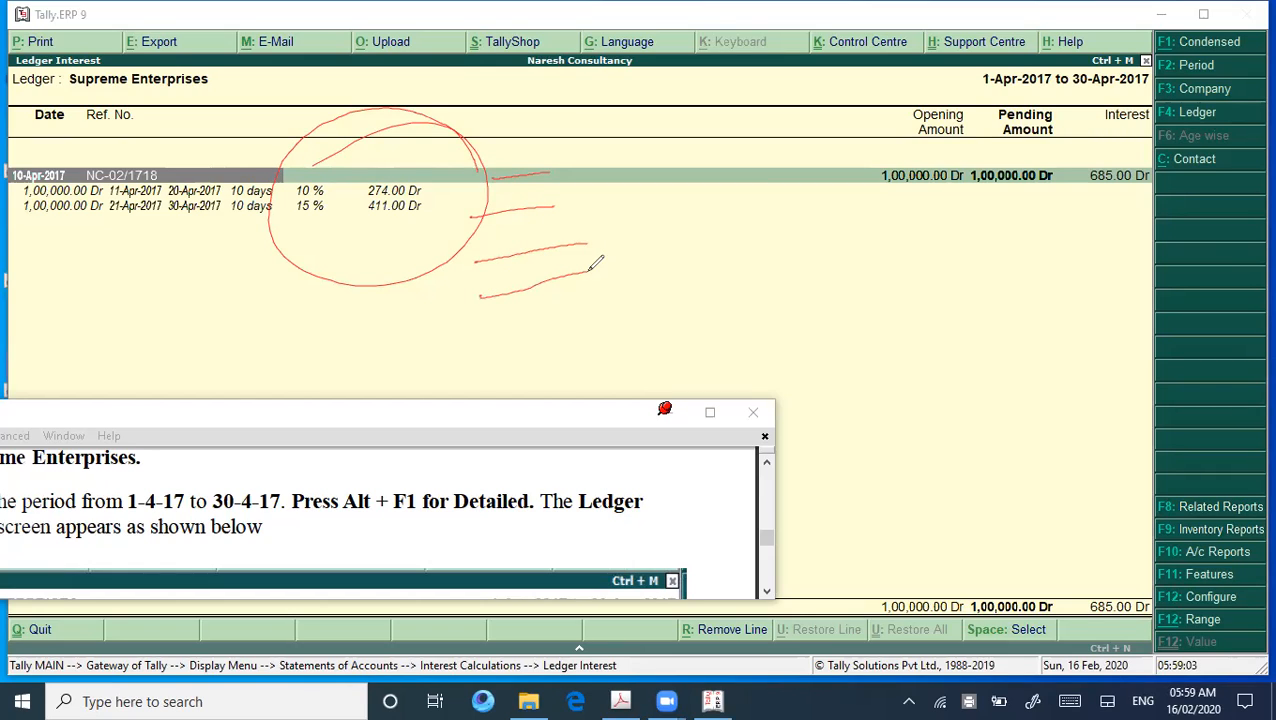
pyautogui.click(591, 63)
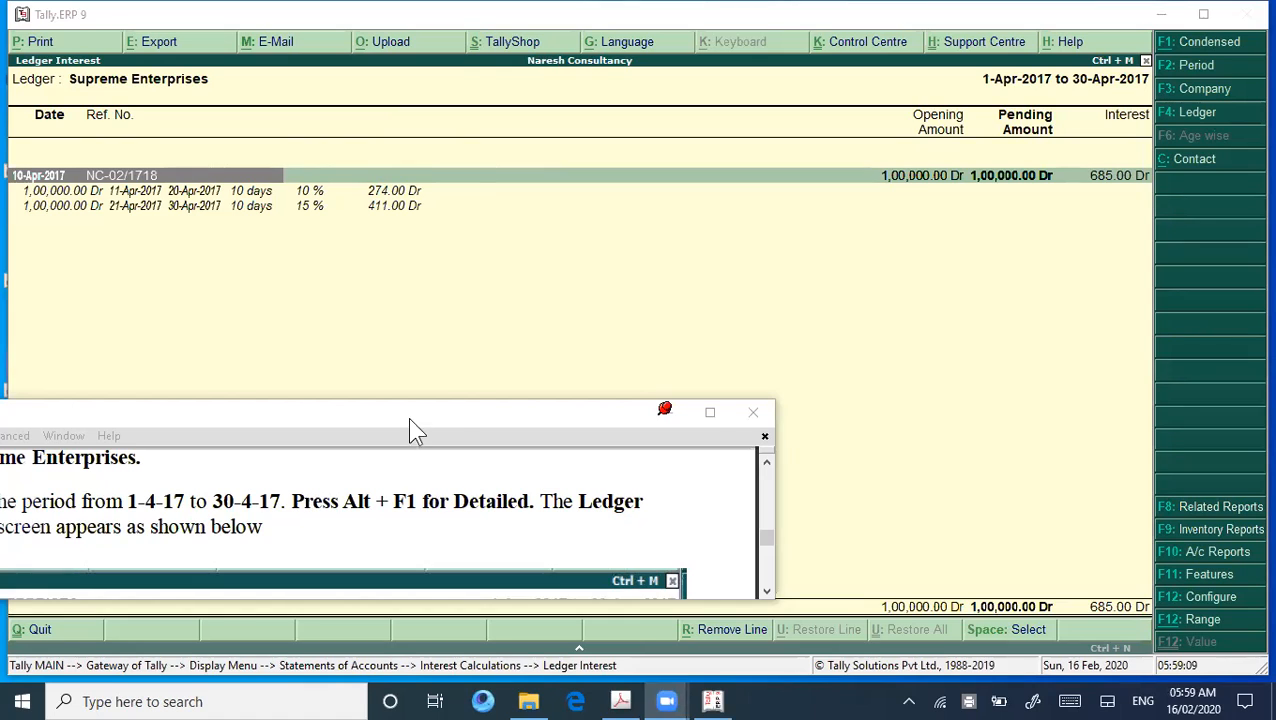
# Reposition the PDF over the report to check its instruction on the period and detailed Ledger Interest screen
pyautogui.moveTo(456, 413); pyautogui.dragTo(694, 255)
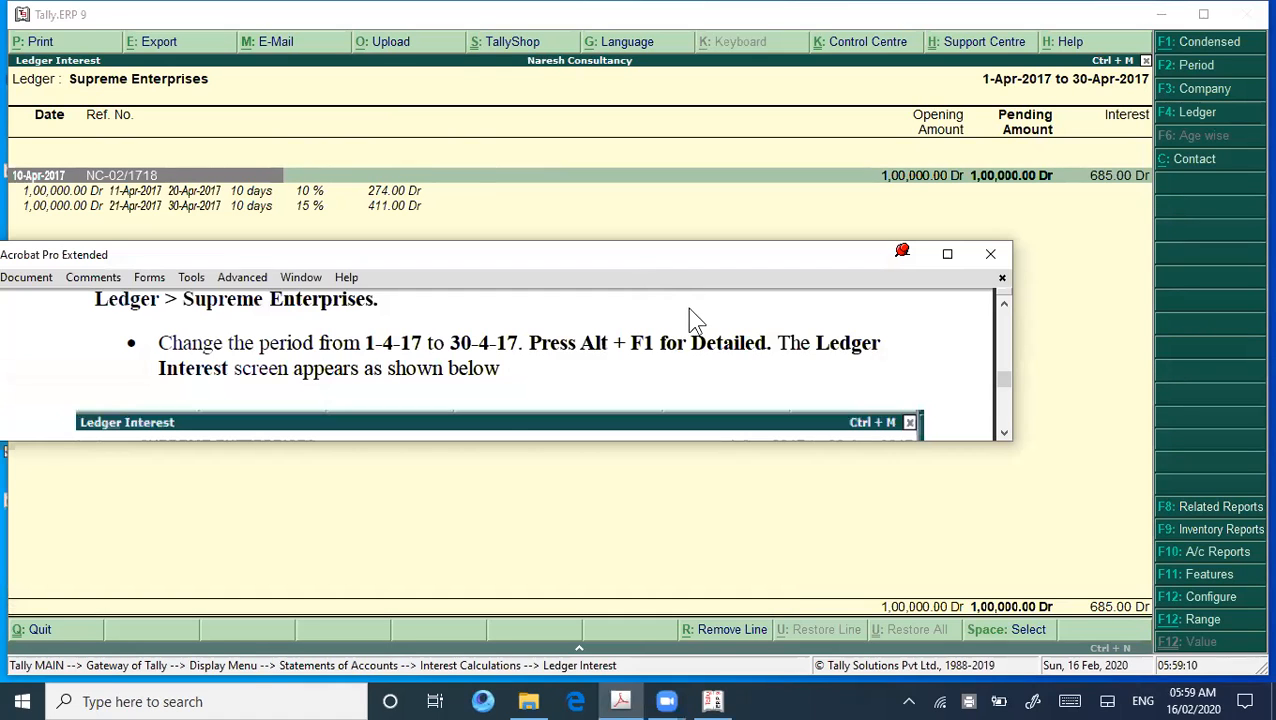
pyautogui.click(254, 650)
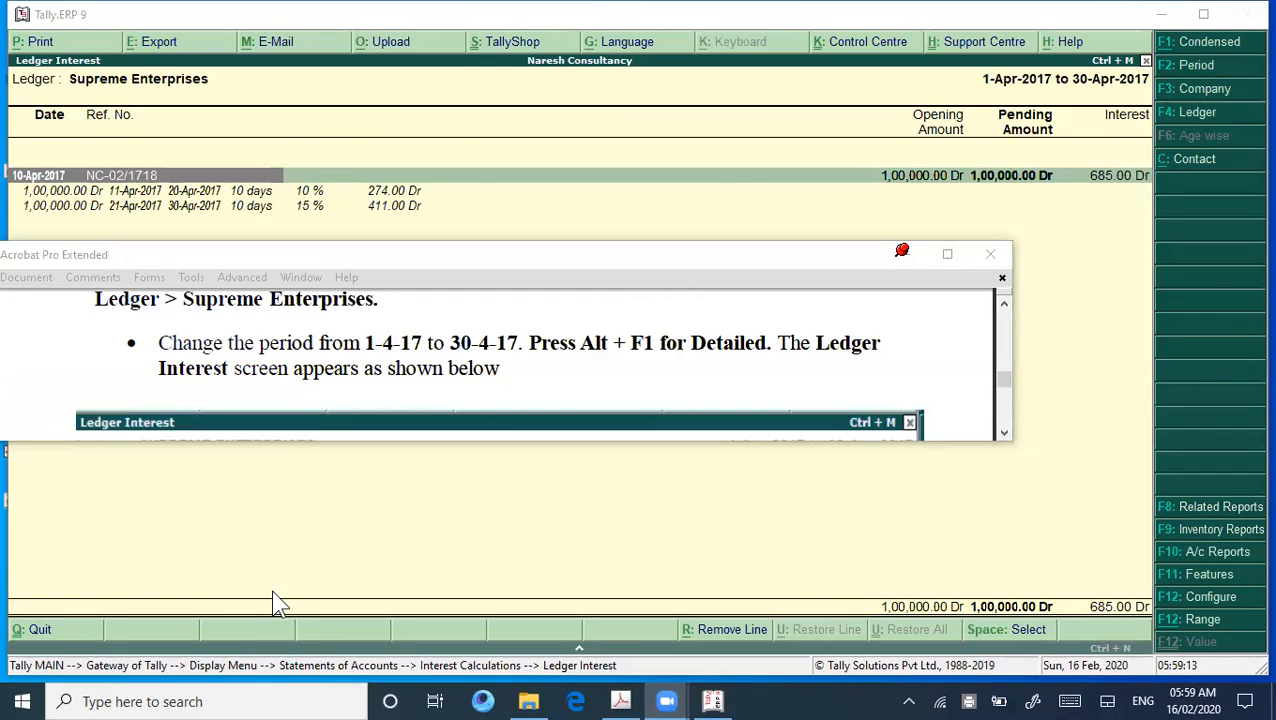